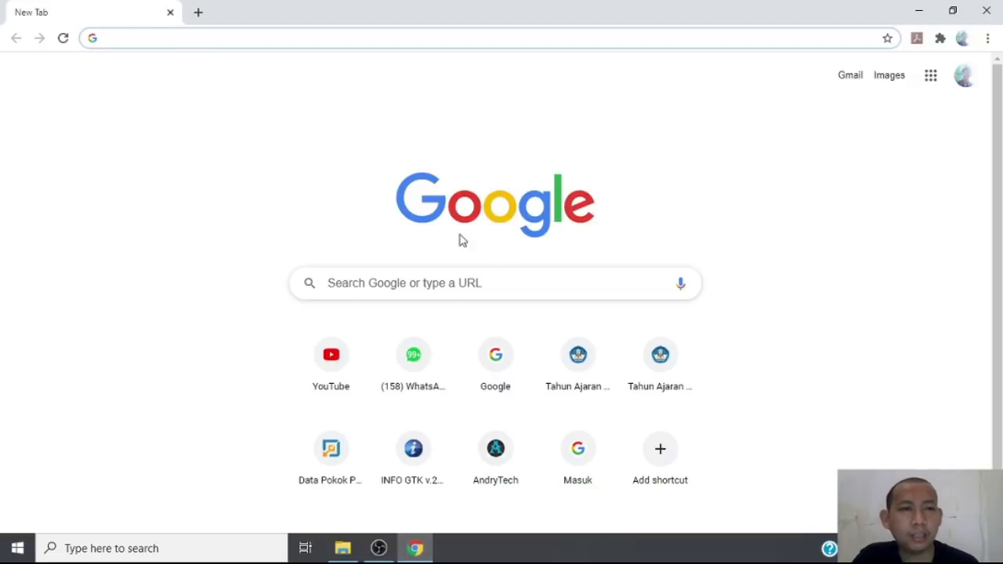
Search Google for "aplikasi cisco packet tracer 6.2 version instructor"
click(435, 279)
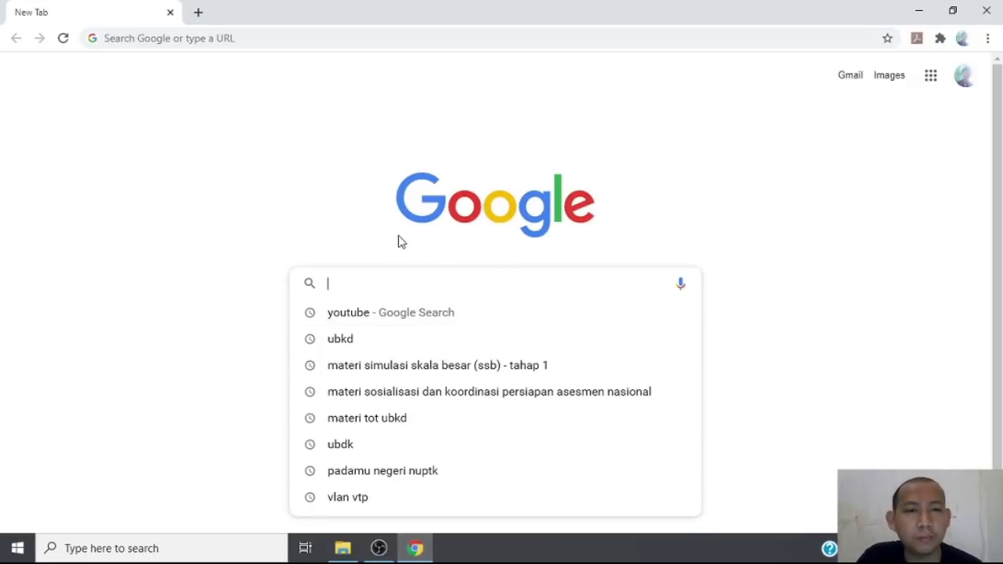
text(a)
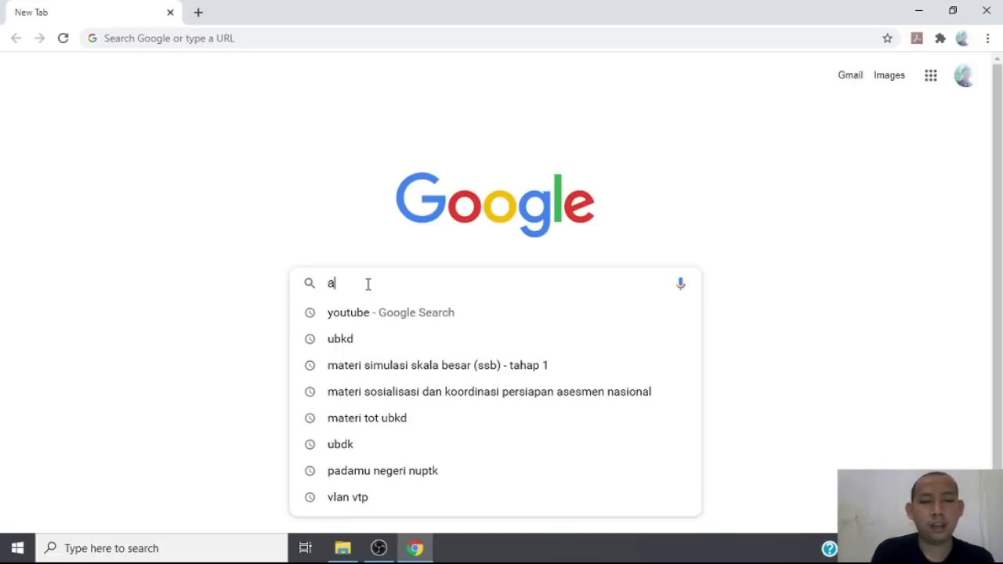
text(plikaso)
key(BackSpace)
text(i)
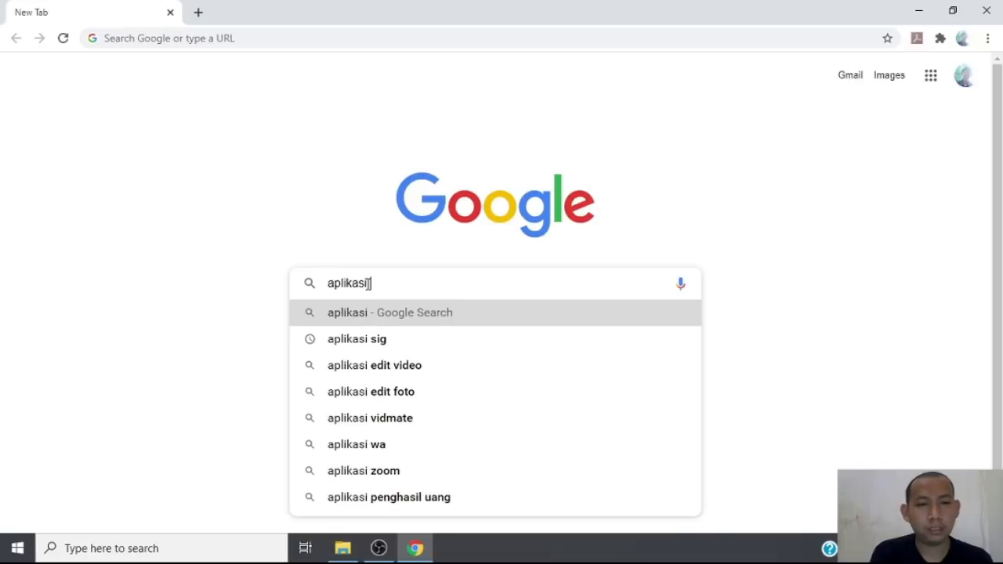
text( cis)
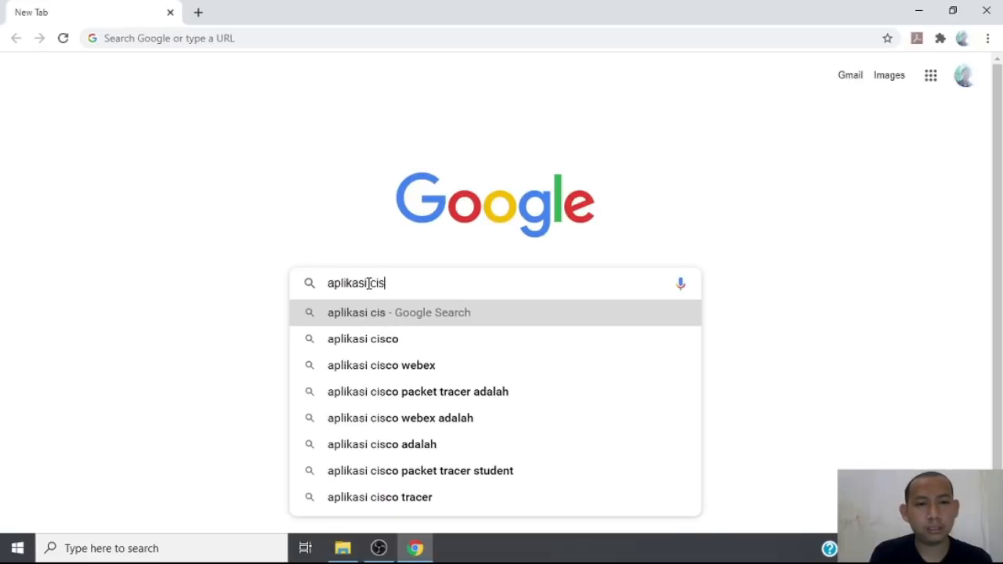
text(co pak)
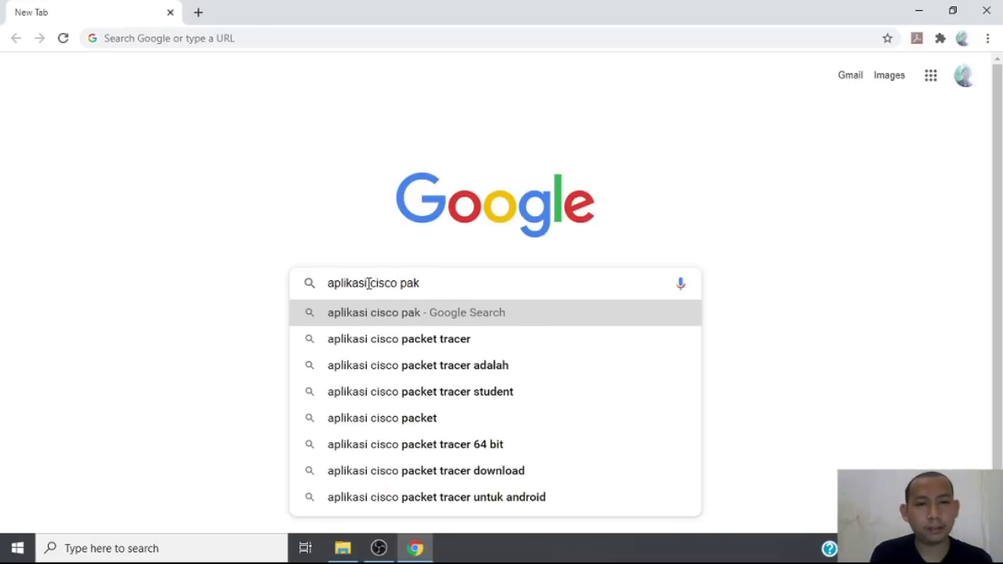
key(Down)
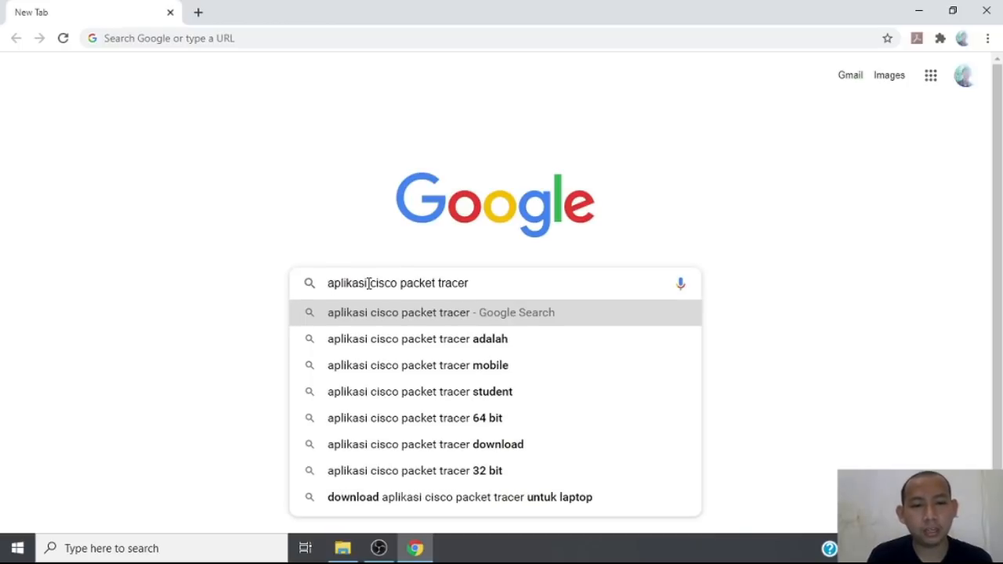
text(6)
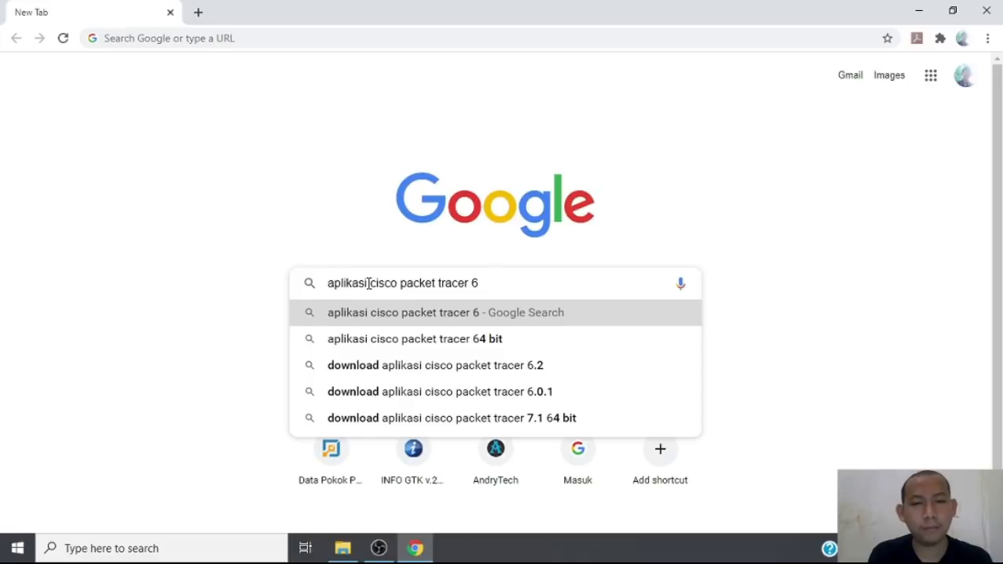
text(.2 versi in)
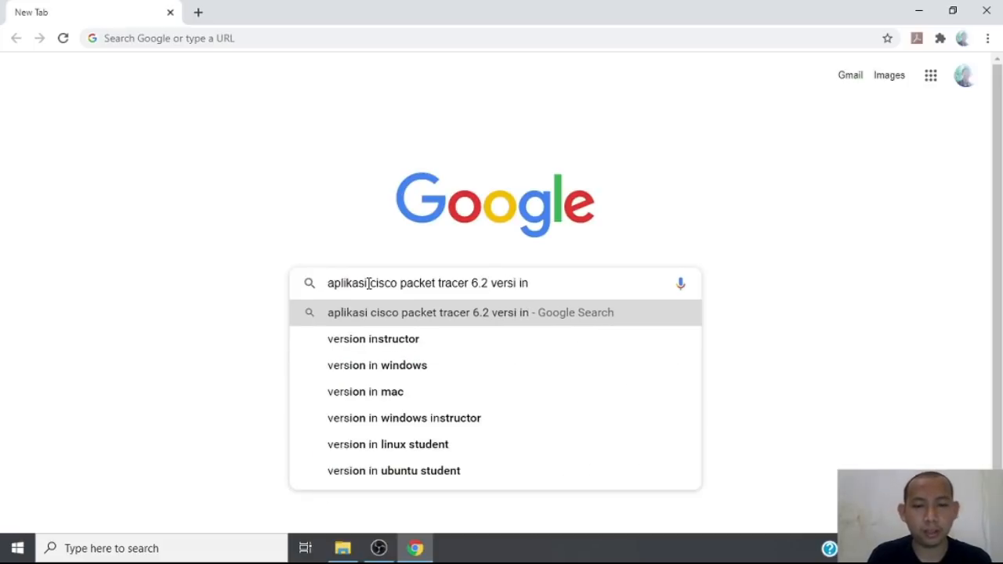
key(Down)
key(Return)
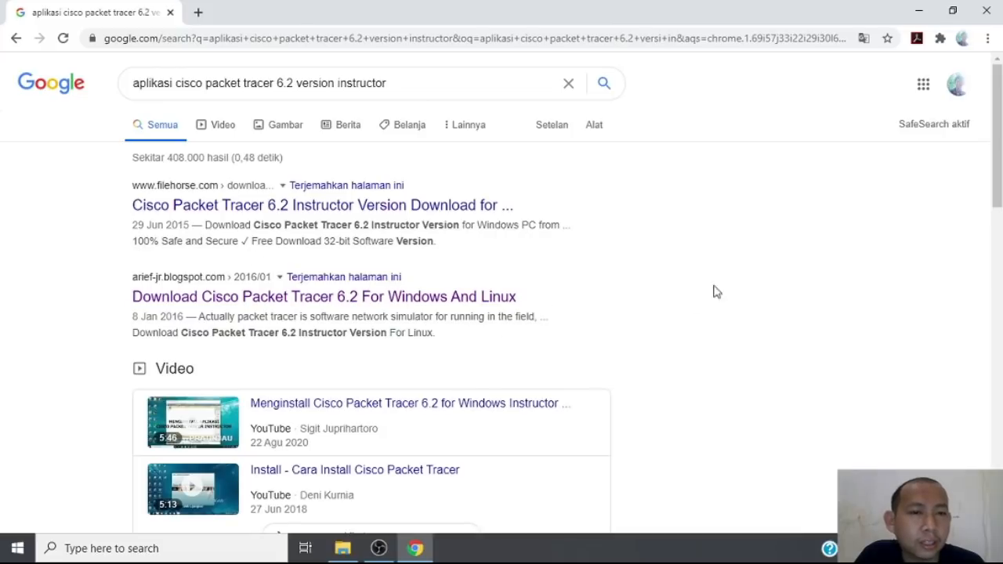
Open the arief-jr.blogspot.com result on Cisco Packet Tracer 6.2 and find the Instructor Version download for Windows
click(270, 300)
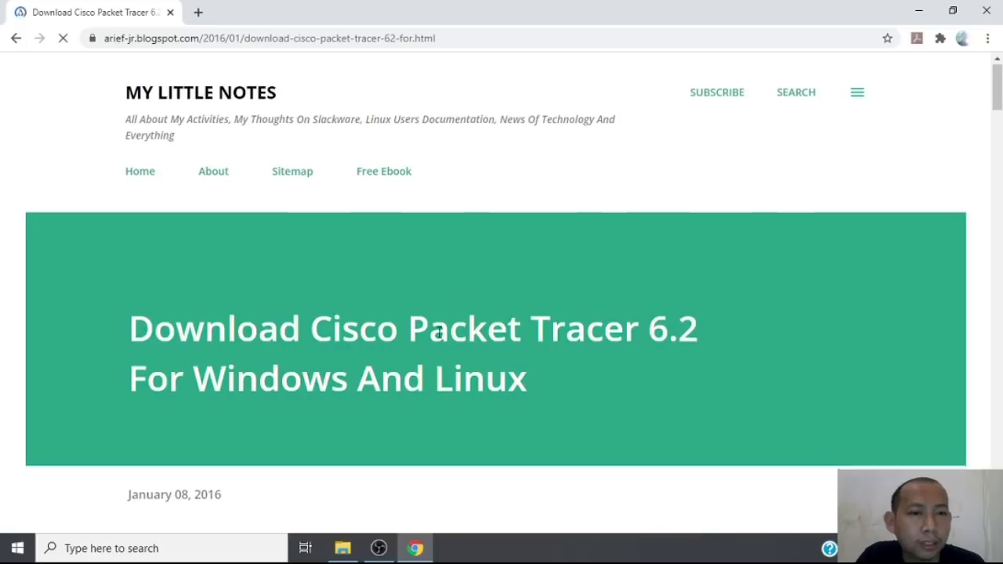
scroll(441, 333, down, 15)
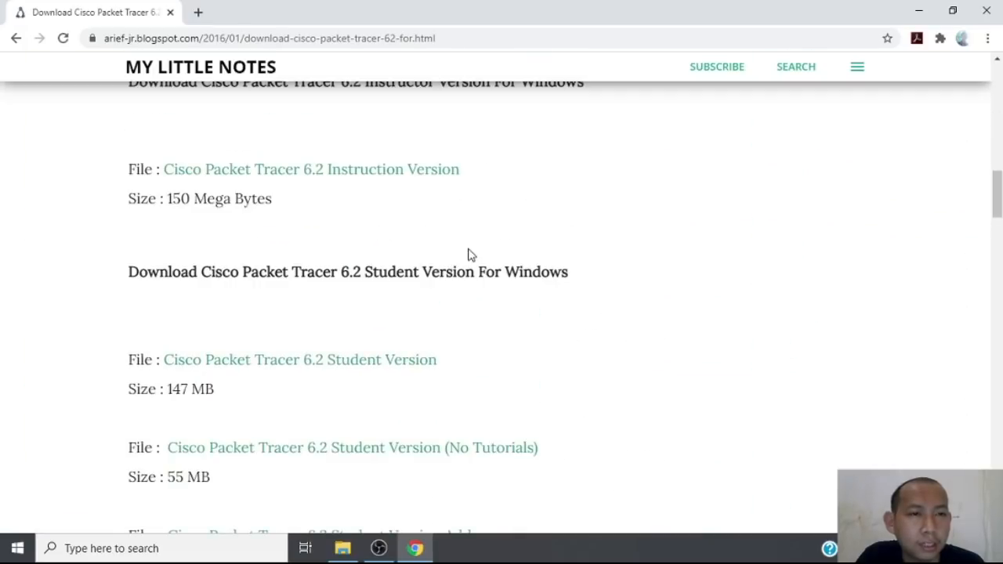
scroll(470, 255, down, 1)
scroll(467, 253, up, 1)
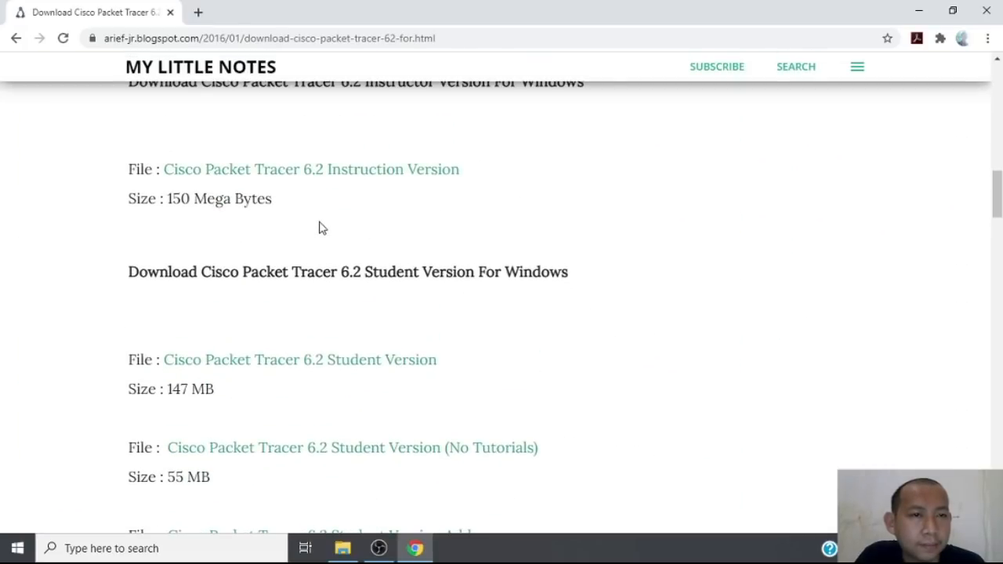
scroll(320, 227, up, 1)
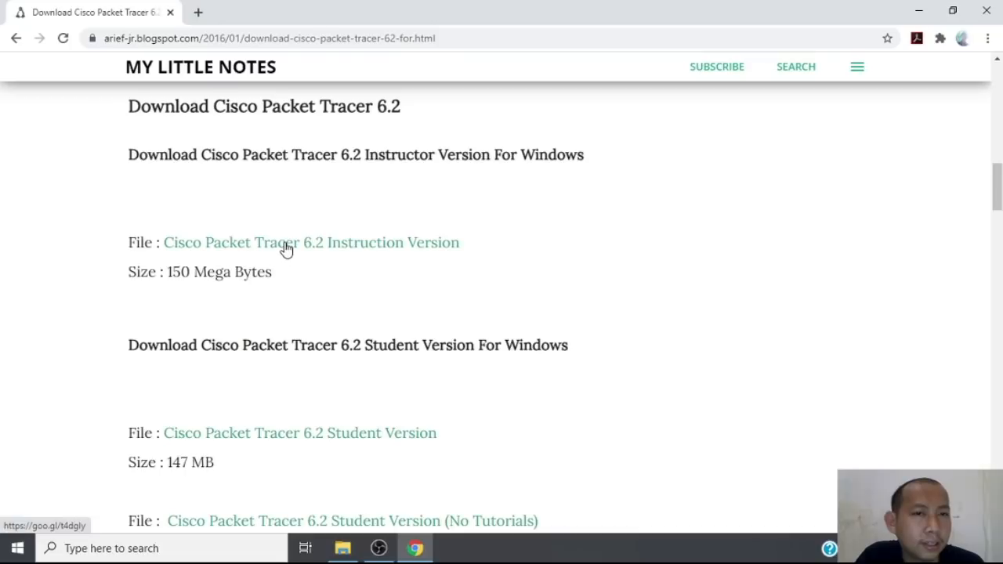
Download the Cisco Packet Tracer 6.2 Instruction Version installer from its Google Drive page, proceeding without a virus scan
click(233, 250)
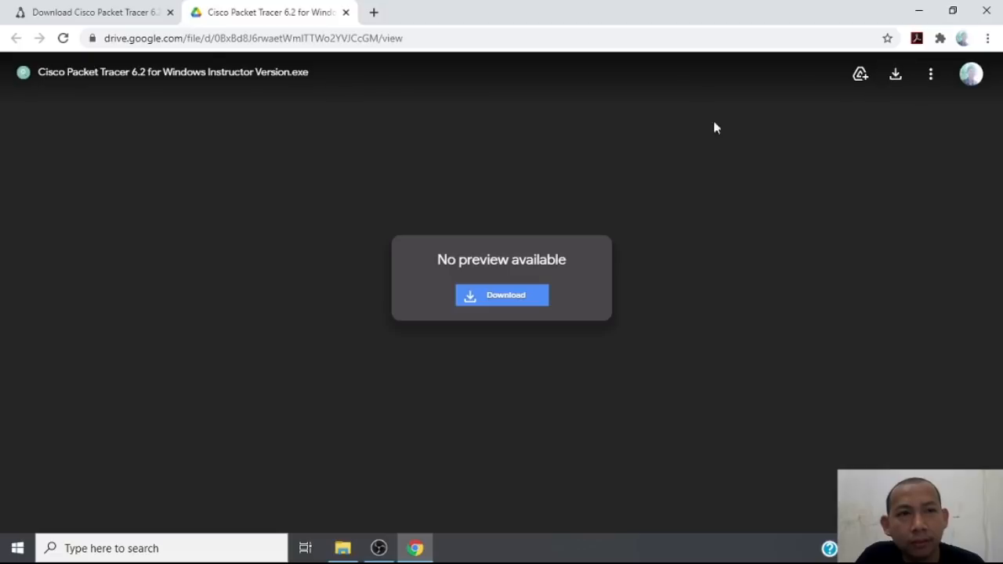
click(896, 76)
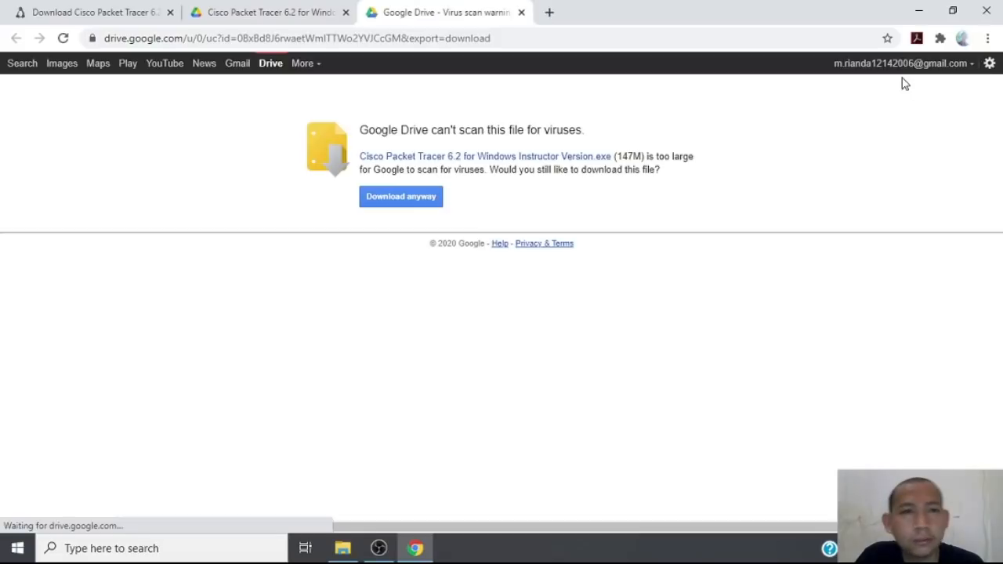
click(400, 203)
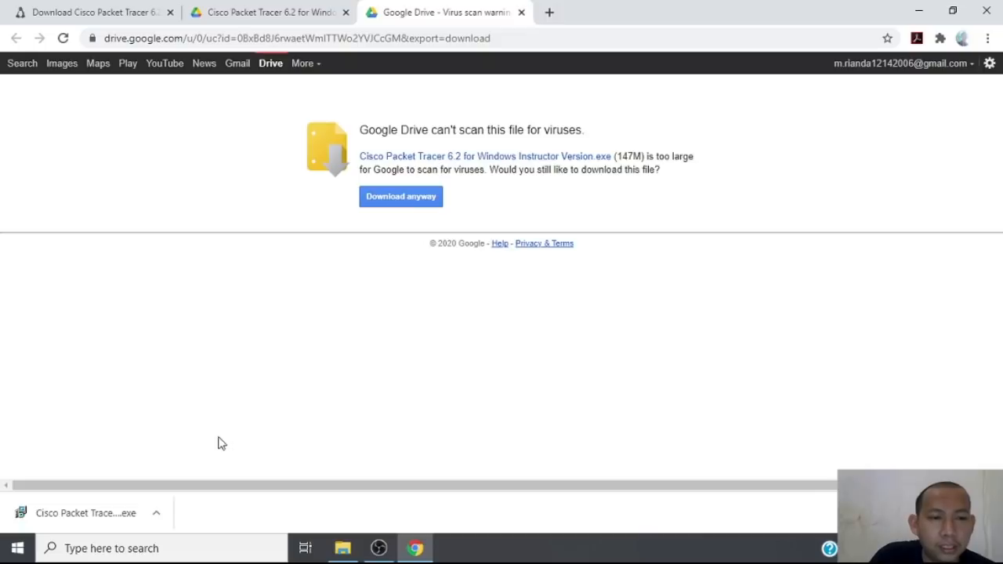
Run the downloaded installer, accept the license agreement, and keep the default install folder, Start Menu folder and desktop icon option
click(74, 514)
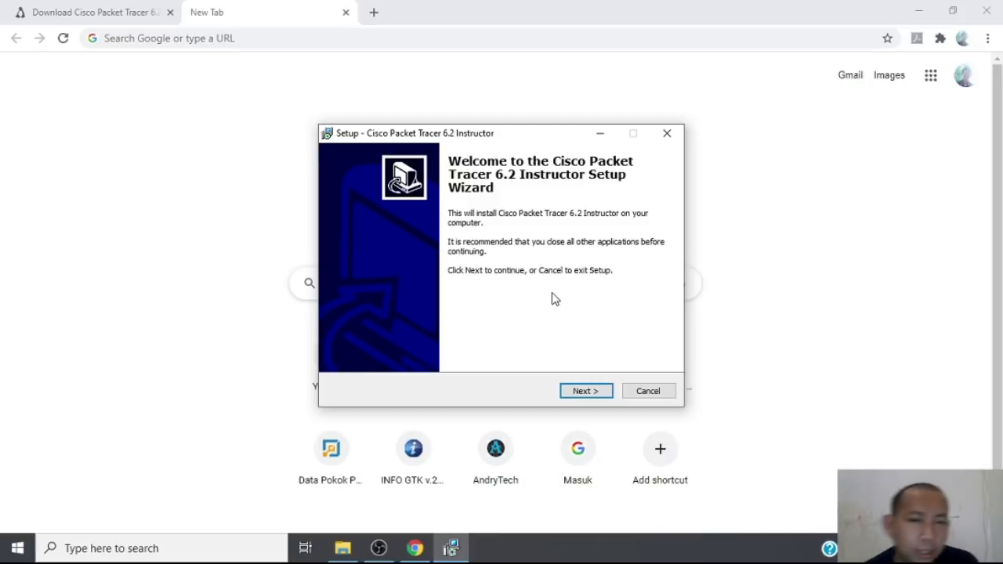
click(587, 392)
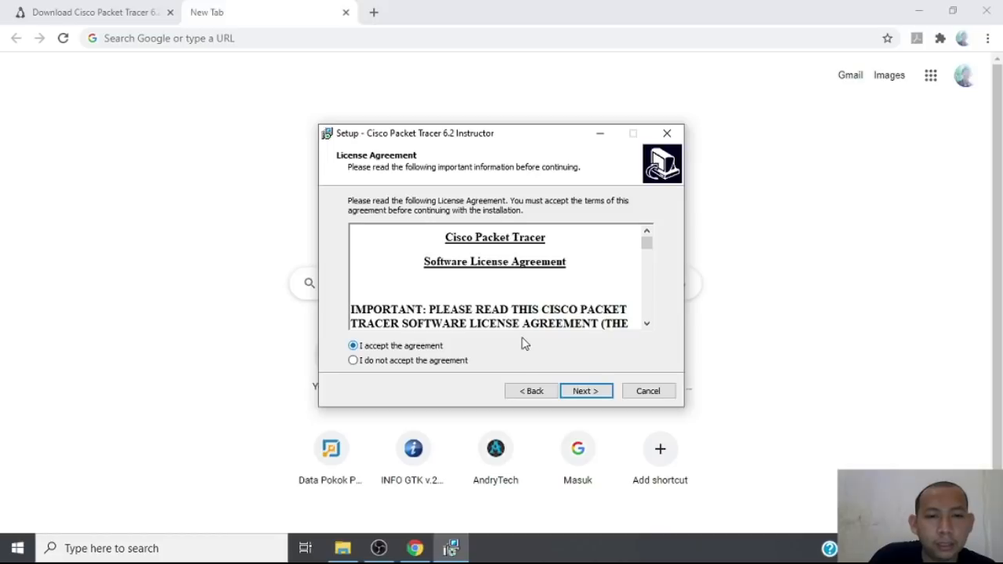
click(586, 390)
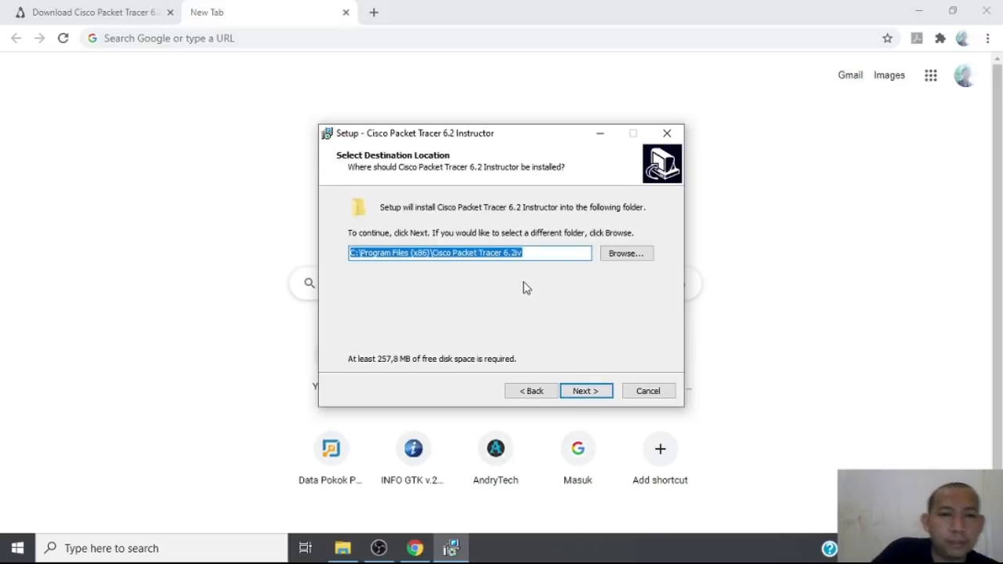
click(586, 392)
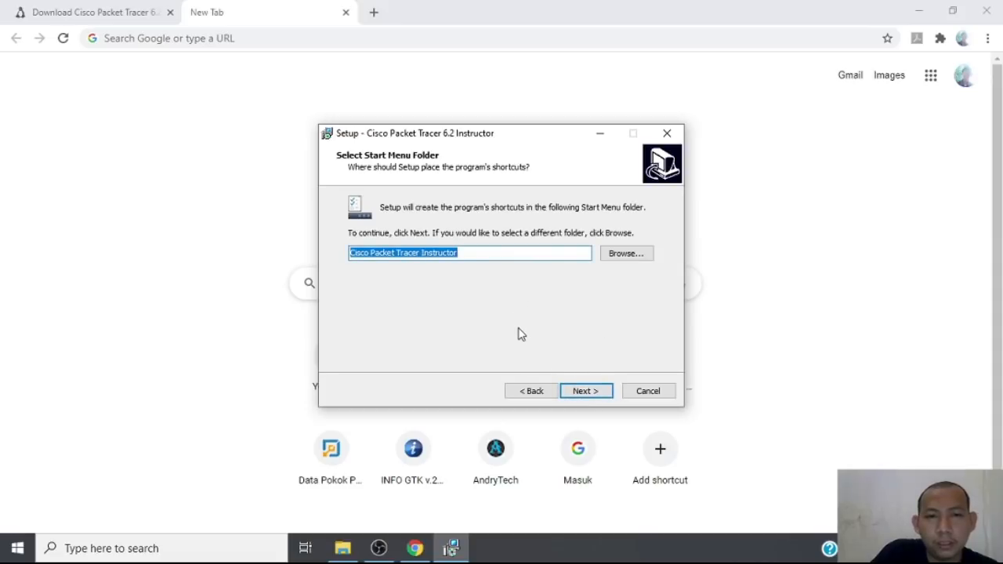
click(590, 393)
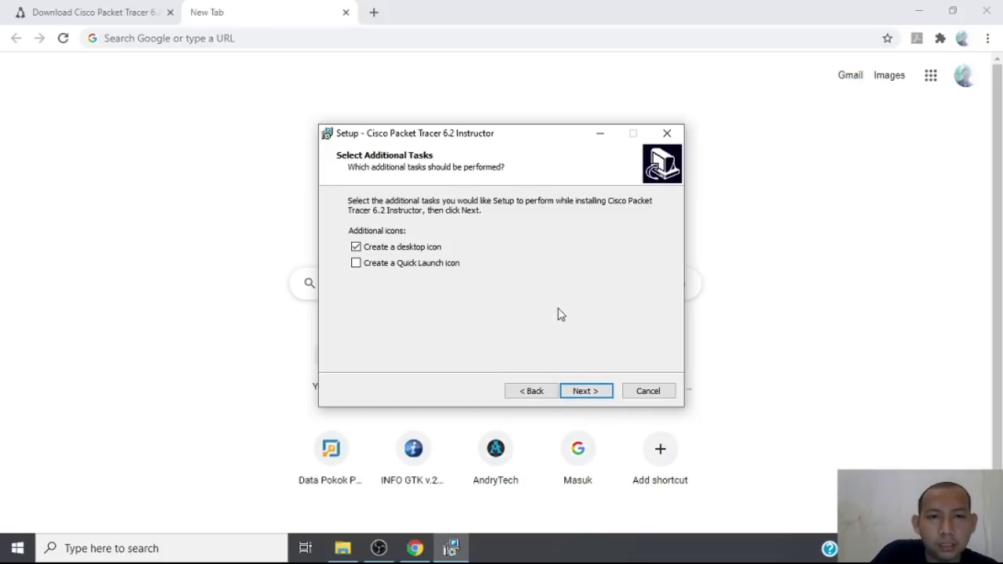
click(586, 391)
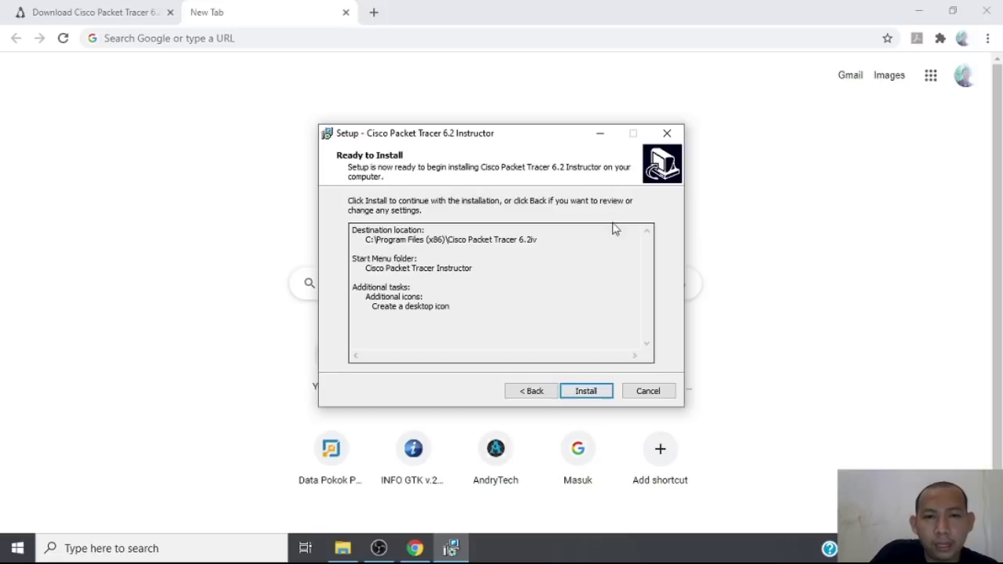
Install Cisco Packet Tracer 6.2 Instructor and finish the setup with the launch option enabled
click(586, 391)
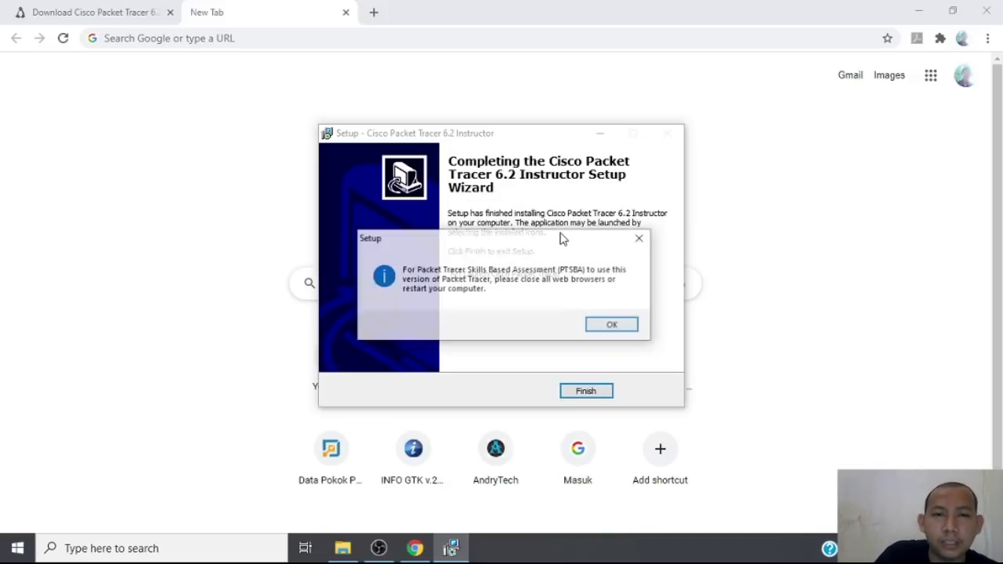
click(620, 329)
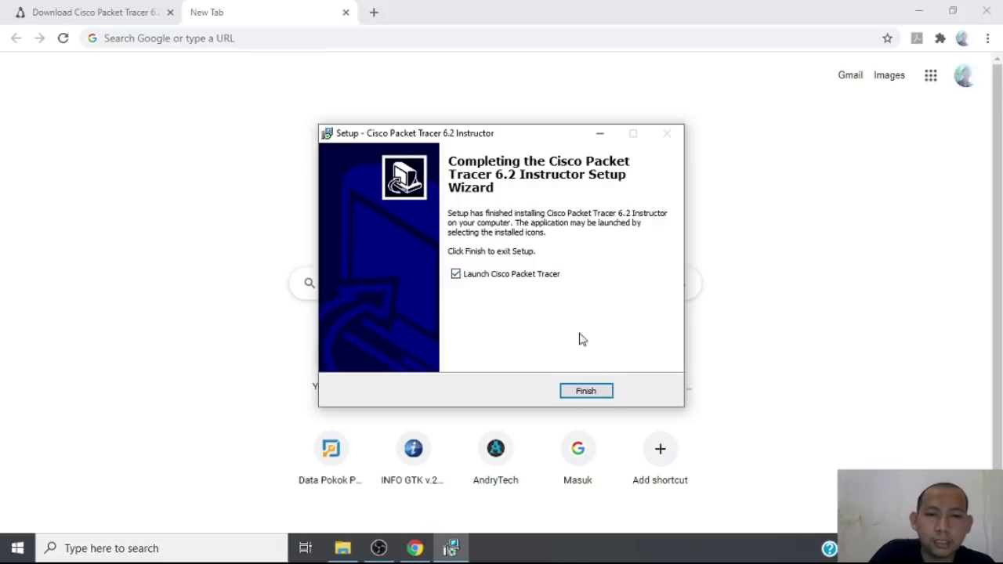
click(586, 394)
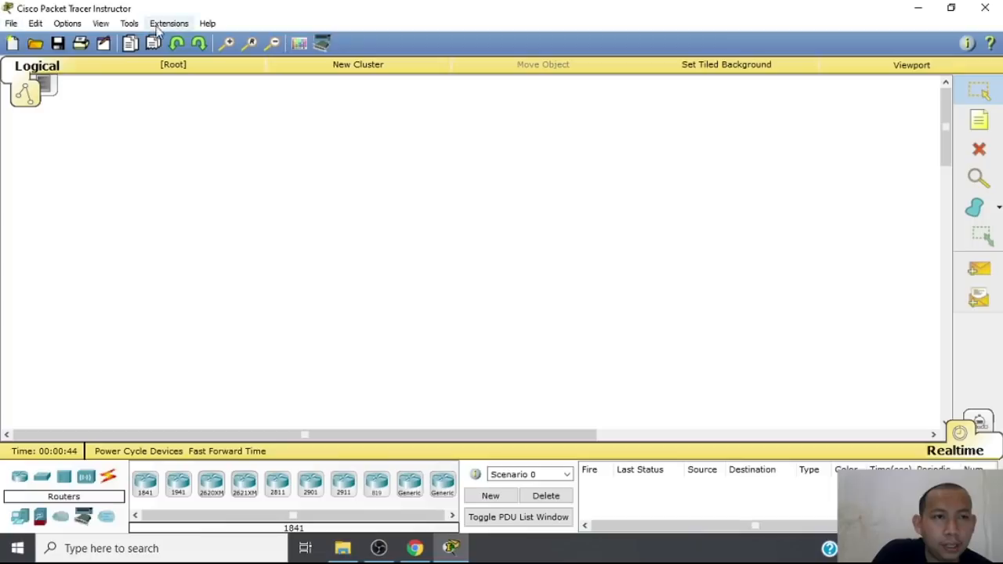
Look through the available file and option commands, then review the interface preferences and close them
click(14, 25)
mouse_move(100, 24)
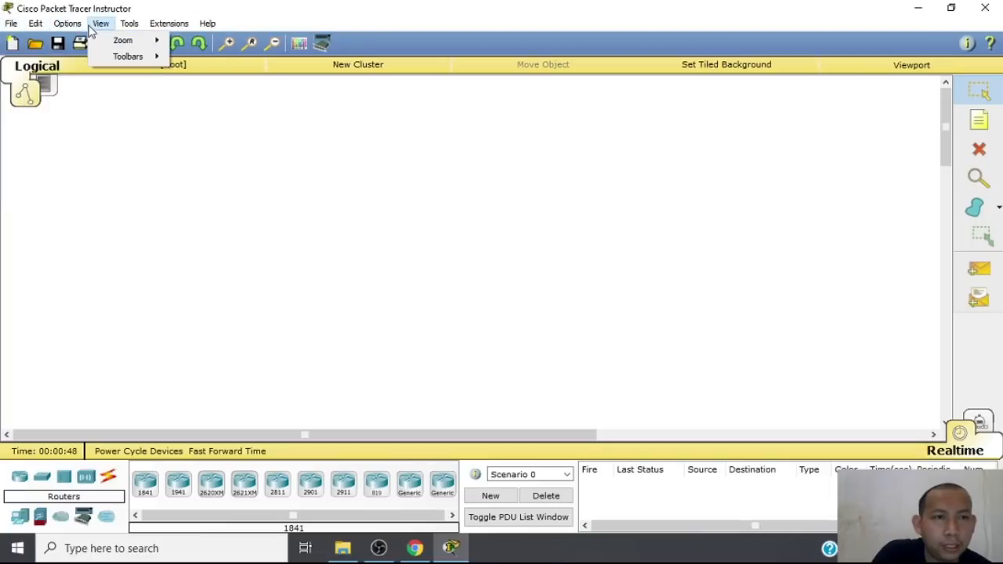
mouse_move(15, 30)
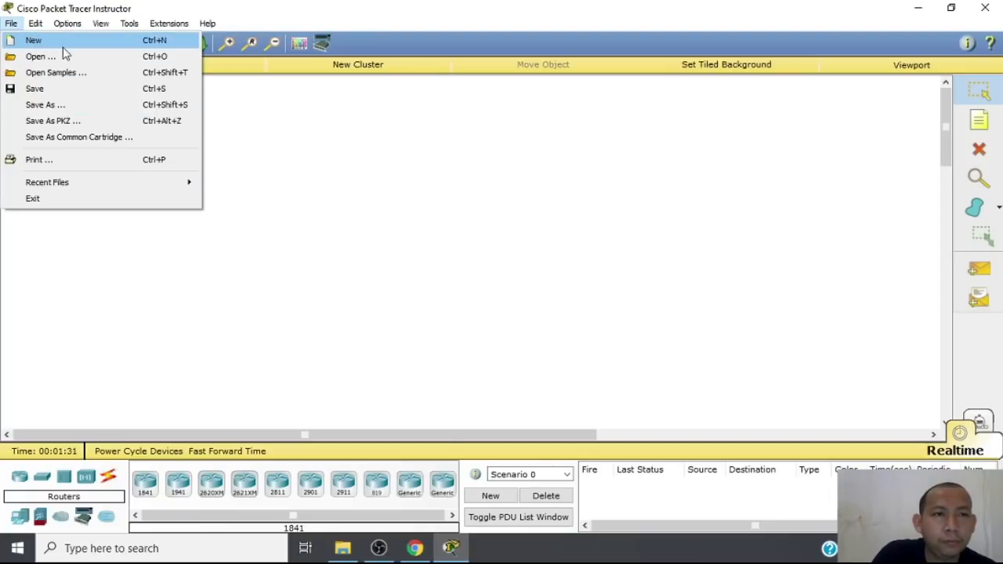
mouse_move(34, 26)
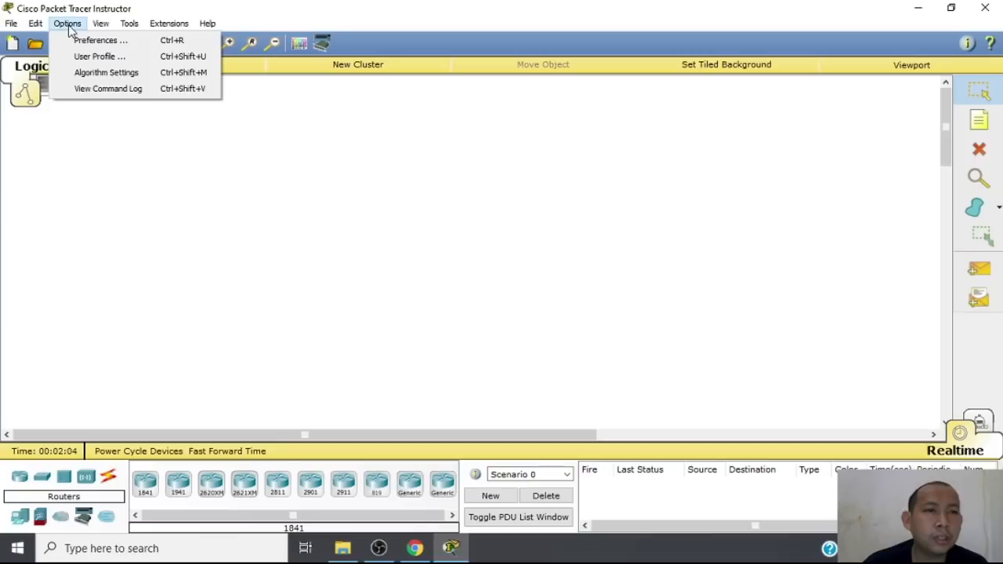
click(128, 45)
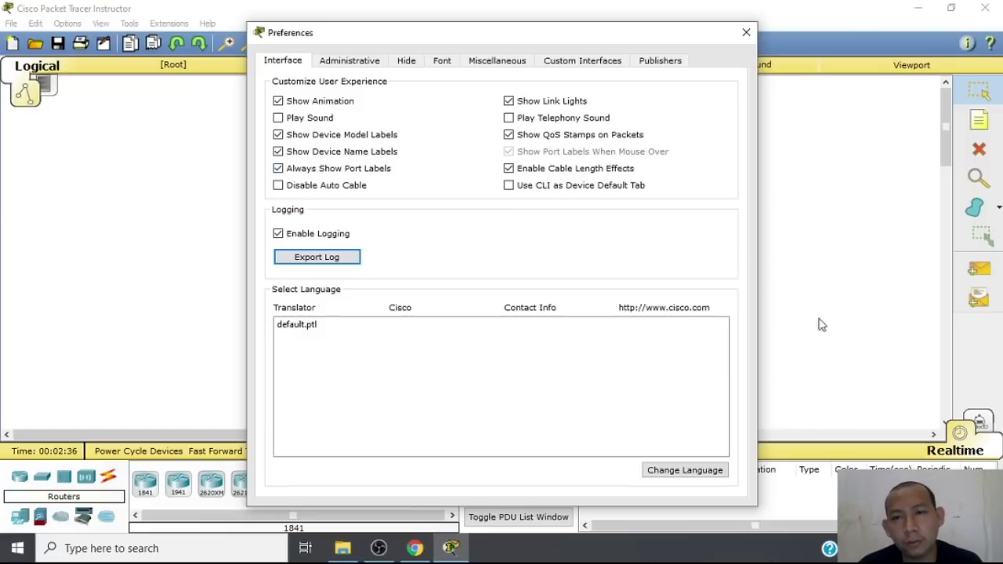
click(746, 34)
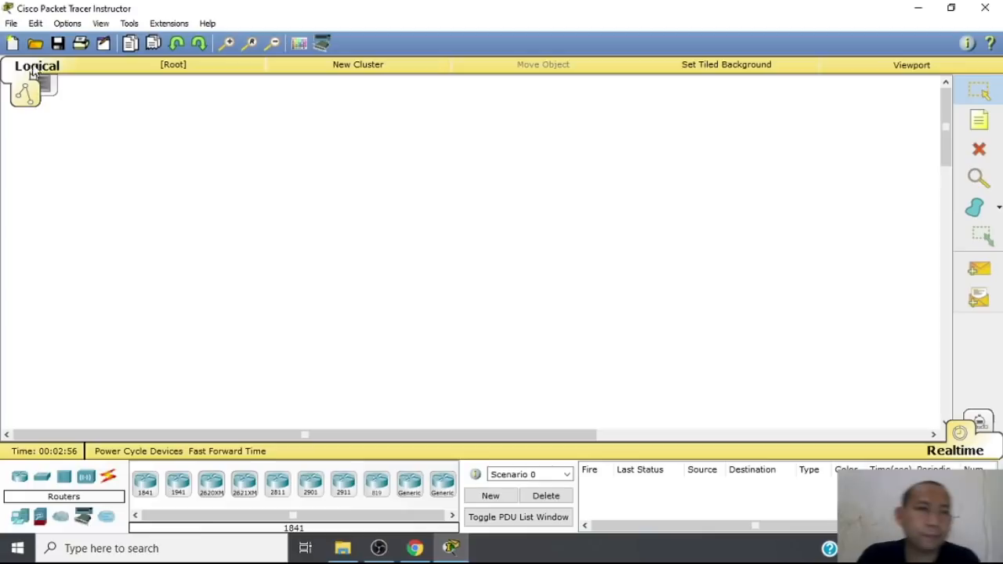
Look over the view and tool options, open the drawing palette, and move it clear of the middle of the workspace
click(101, 24)
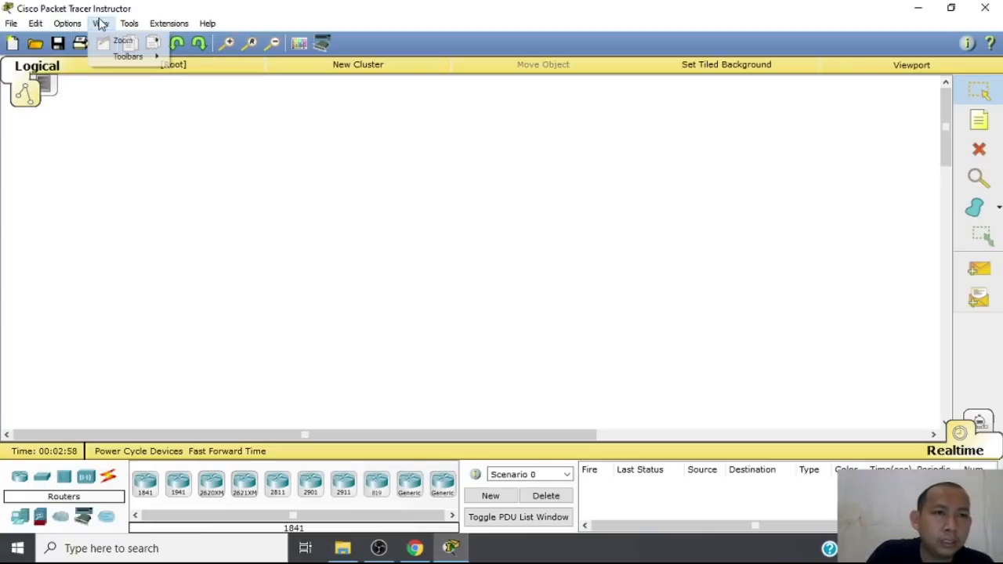
mouse_move(136, 43)
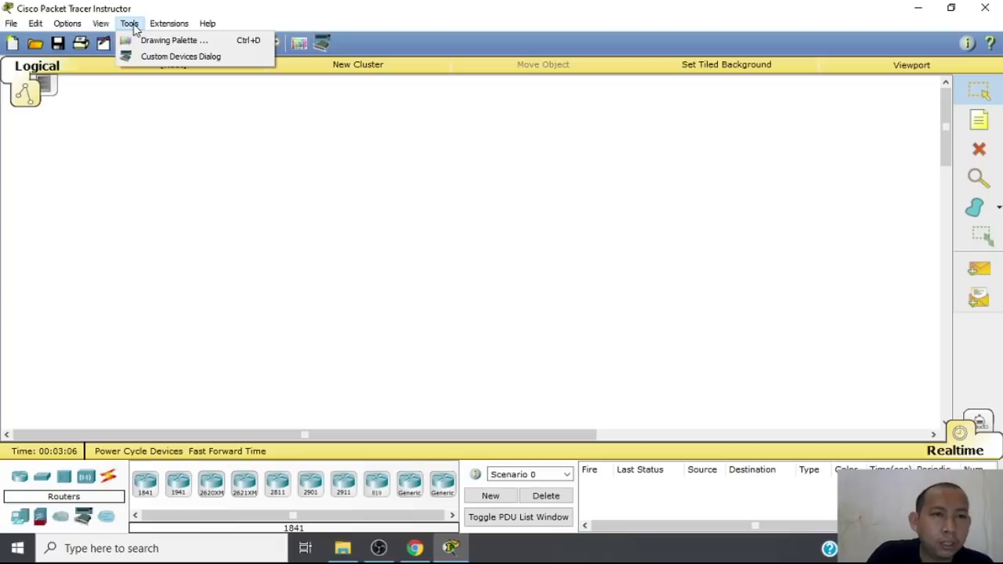
click(174, 41)
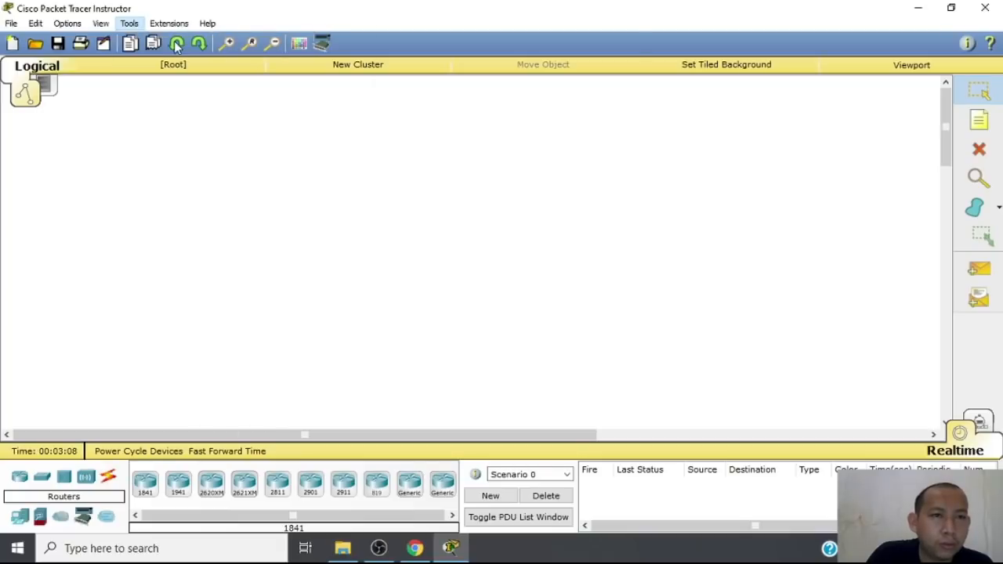
drag(554, 17, 876, 166)
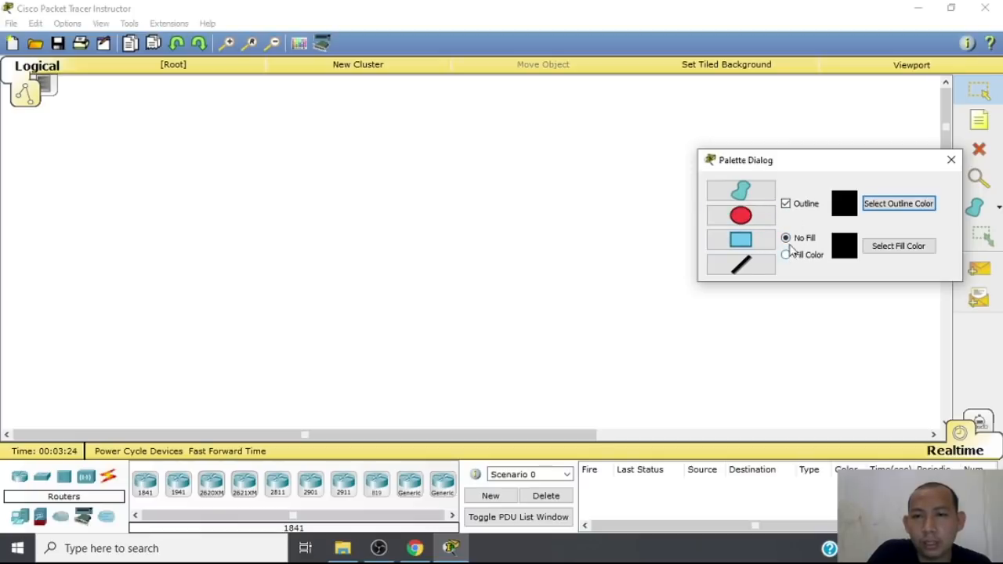
Try drawing an outlined rectangle in the logical workspace with the palette's rectangle tool, and undo it
click(744, 246)
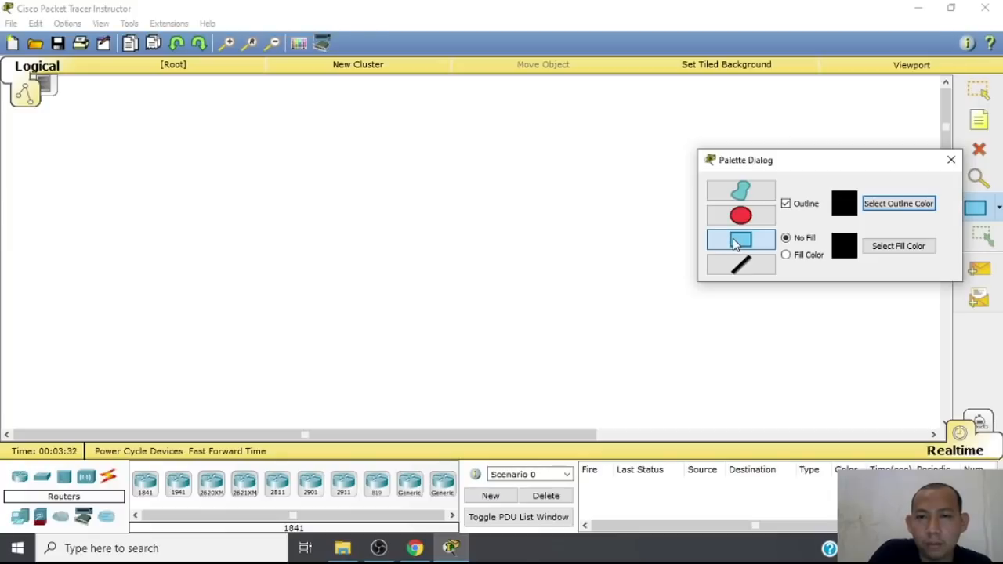
click(800, 258)
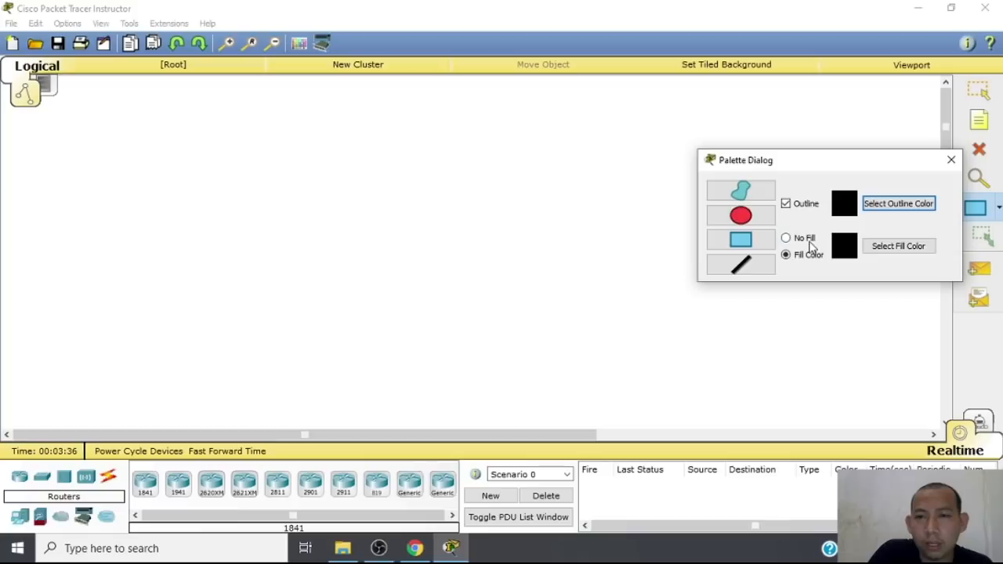
drag(409, 138, 577, 267)
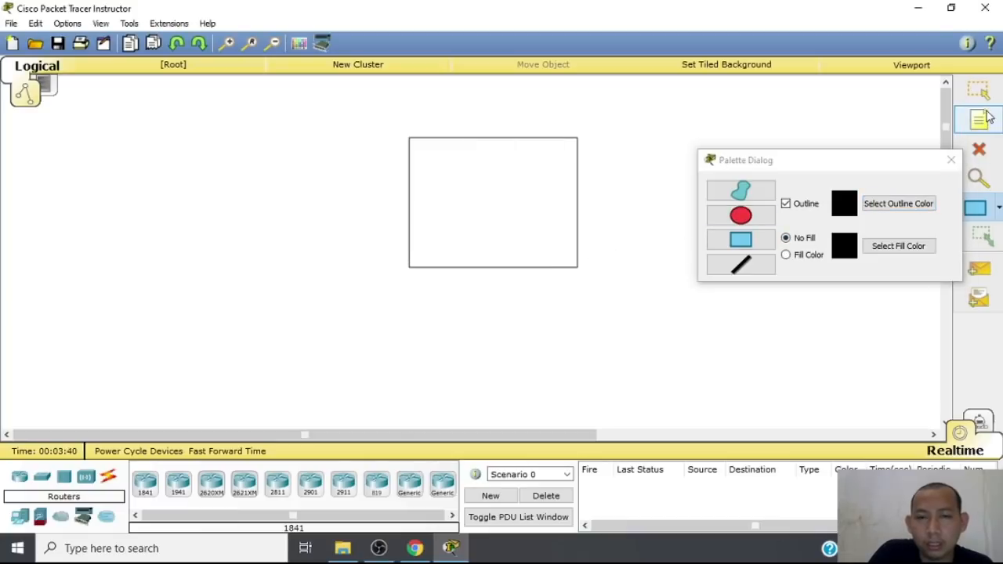
key(ctrl+z)
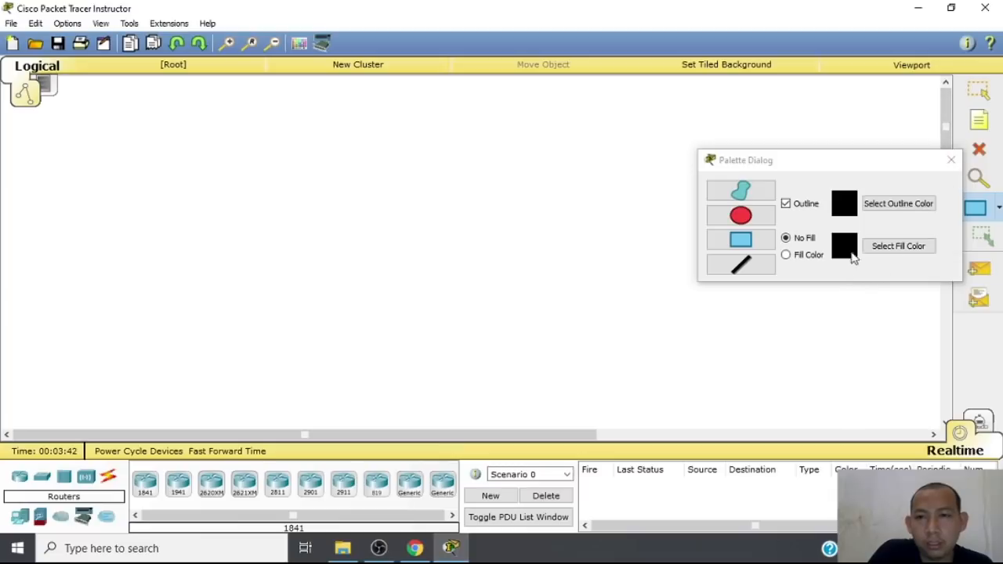
Enable fill, set the fill color to light cyan (red 123, green 255, blue 251), and draw a filled rectangle in the workspace
click(812, 259)
click(887, 248)
drag(569, 192, 574, 211)
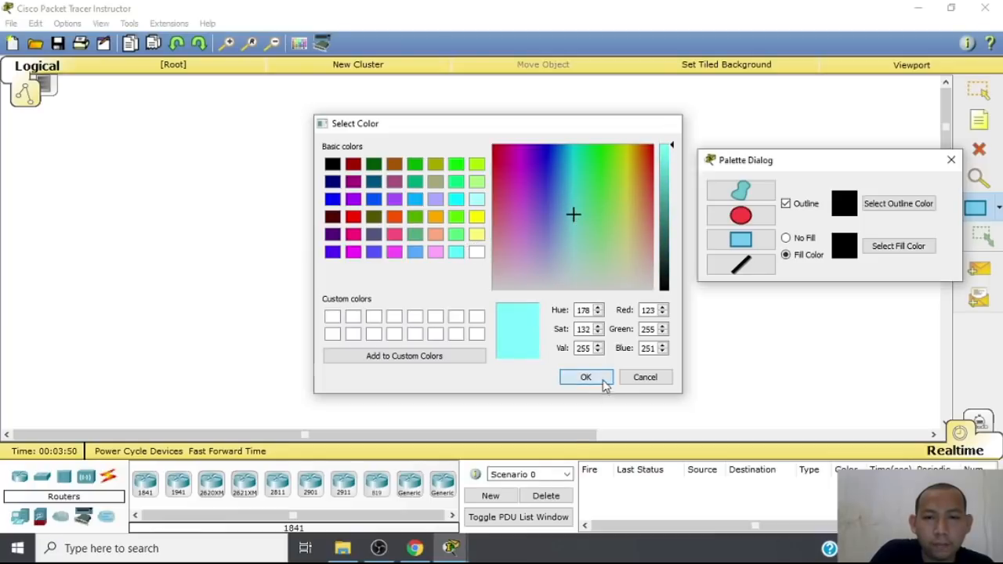
click(600, 379)
drag(470, 155, 664, 337)
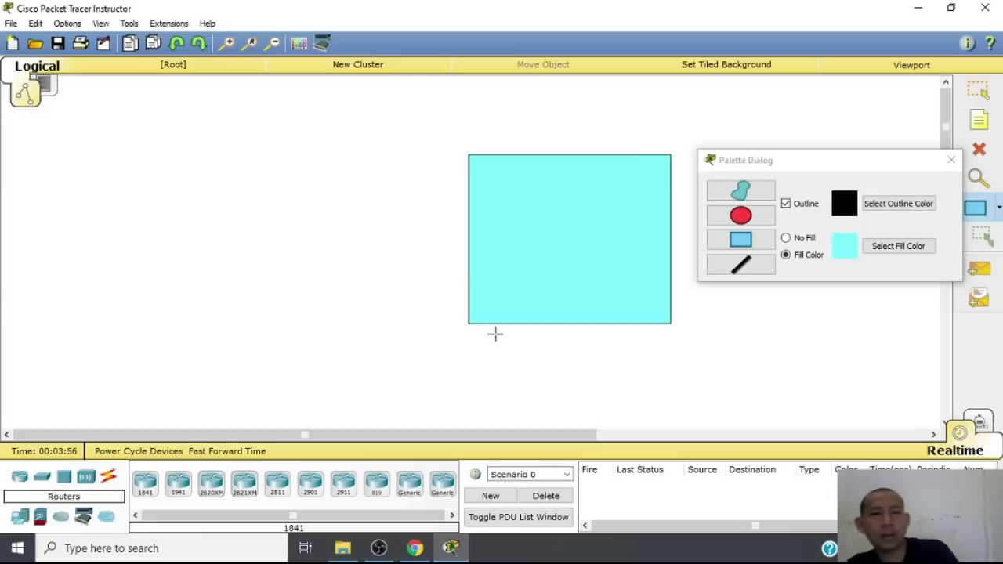
Look through the extension, multiuser and help commands, and close the drawing palette
click(170, 23)
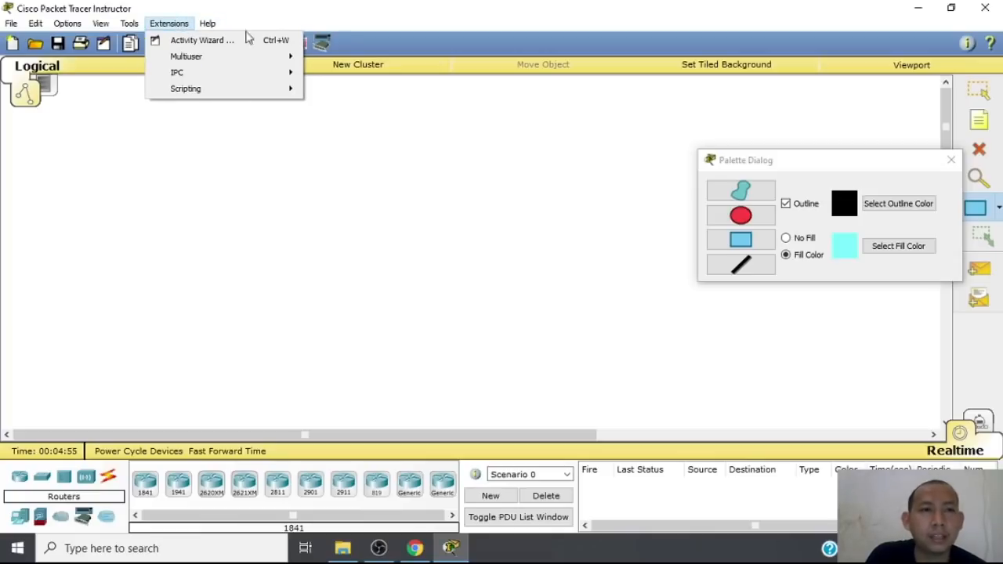
mouse_move(286, 56)
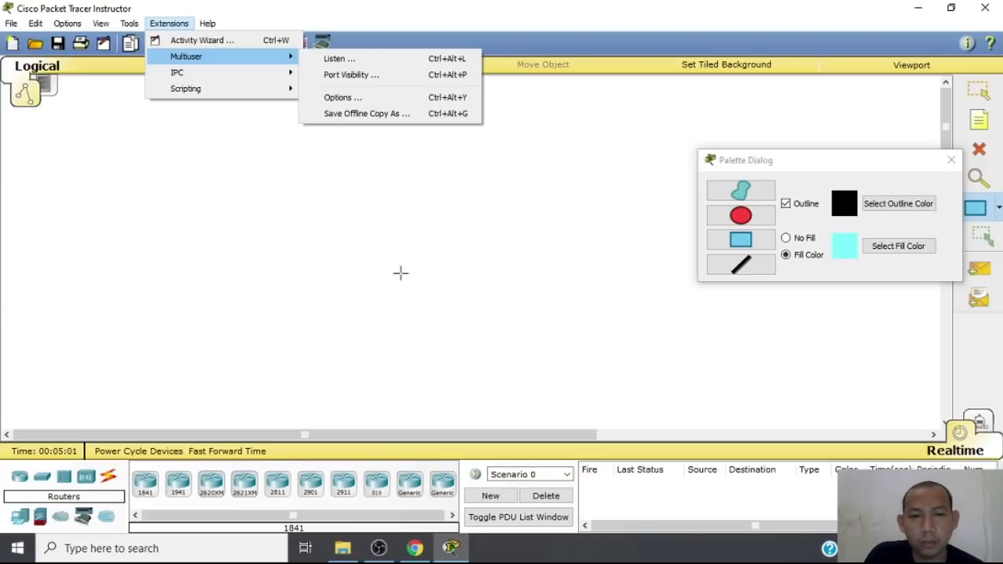
mouse_move(206, 25)
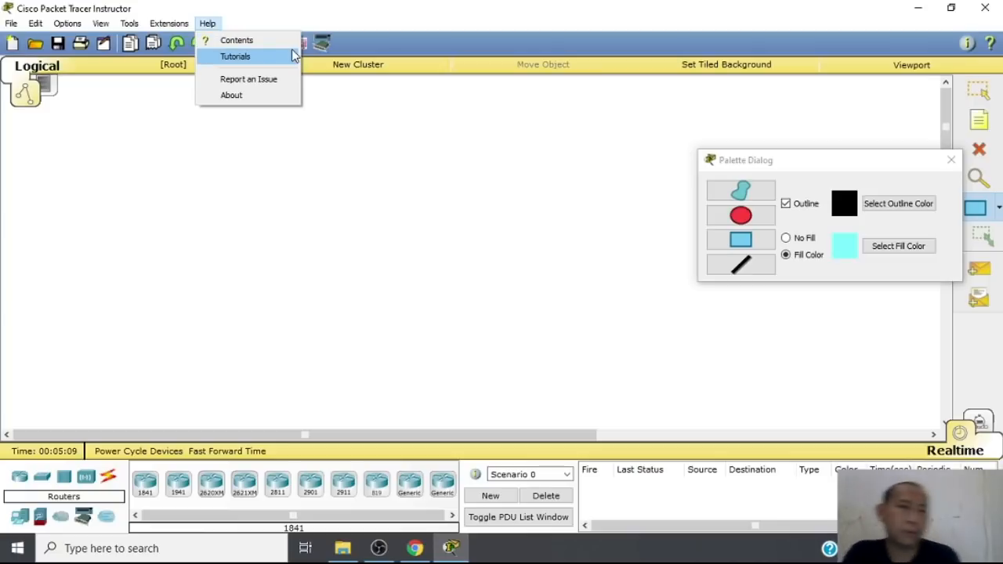
click(728, 14)
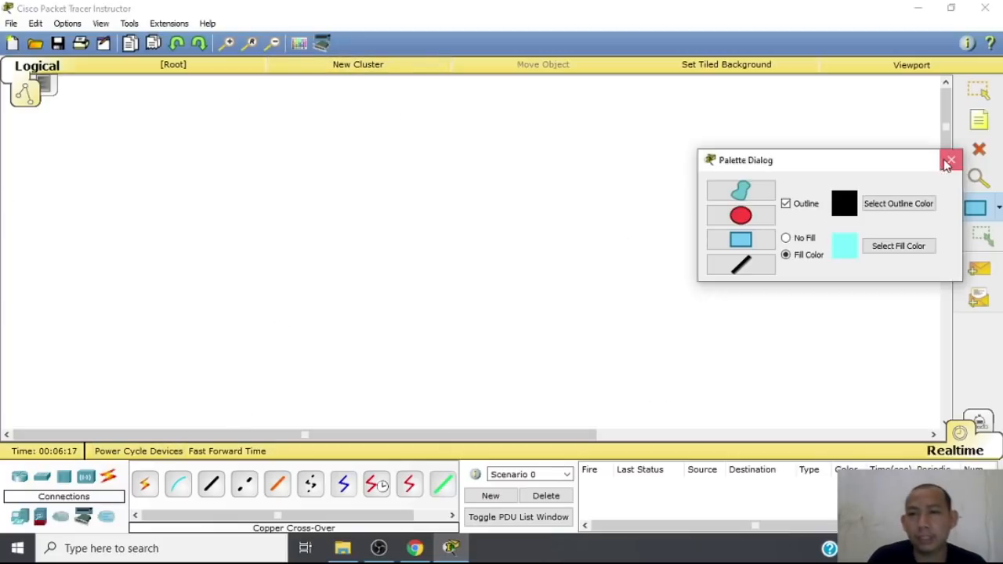
click(950, 160)
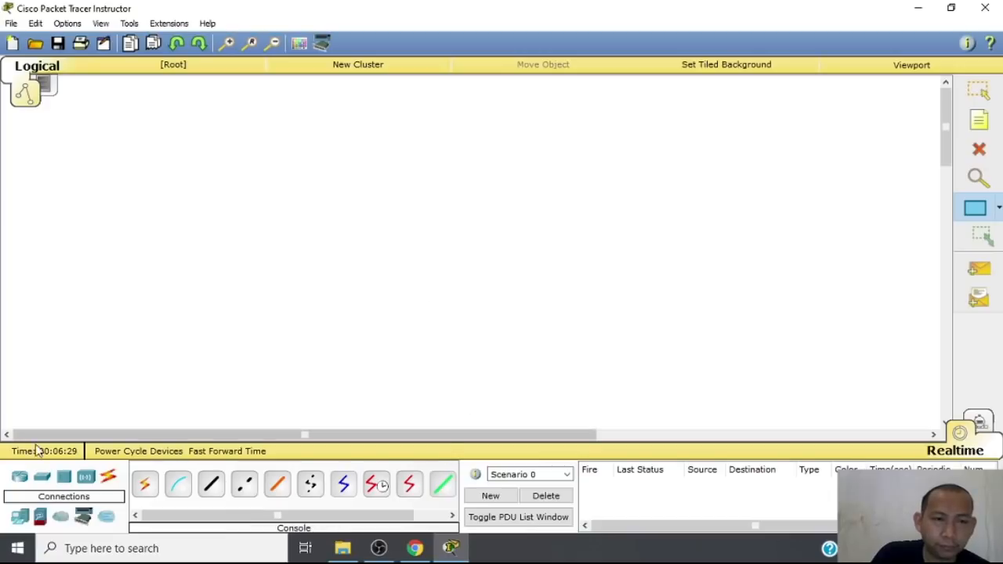
Examine the available router, switch, hub and wireless device models and the connection cable types
click(20, 484)
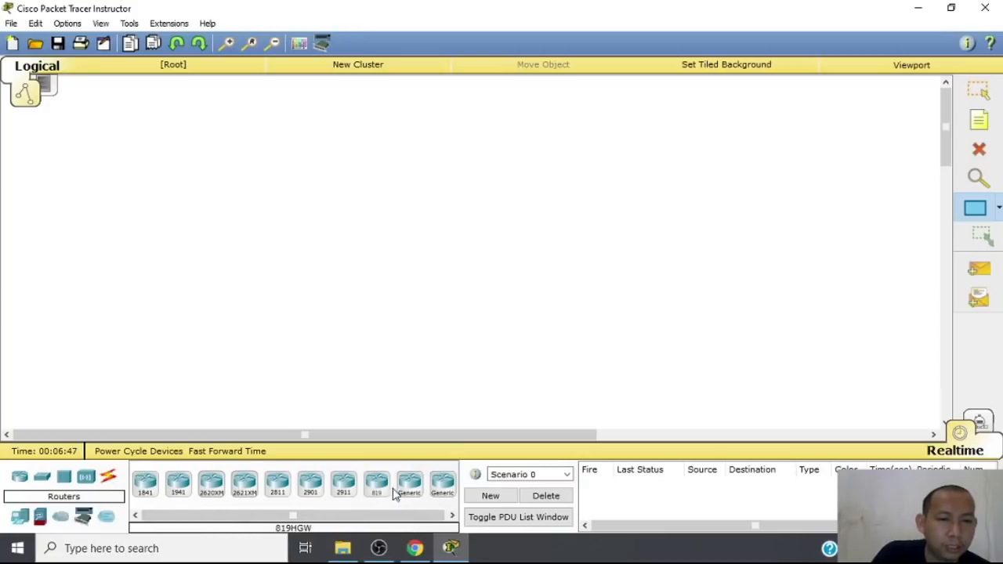
click(43, 480)
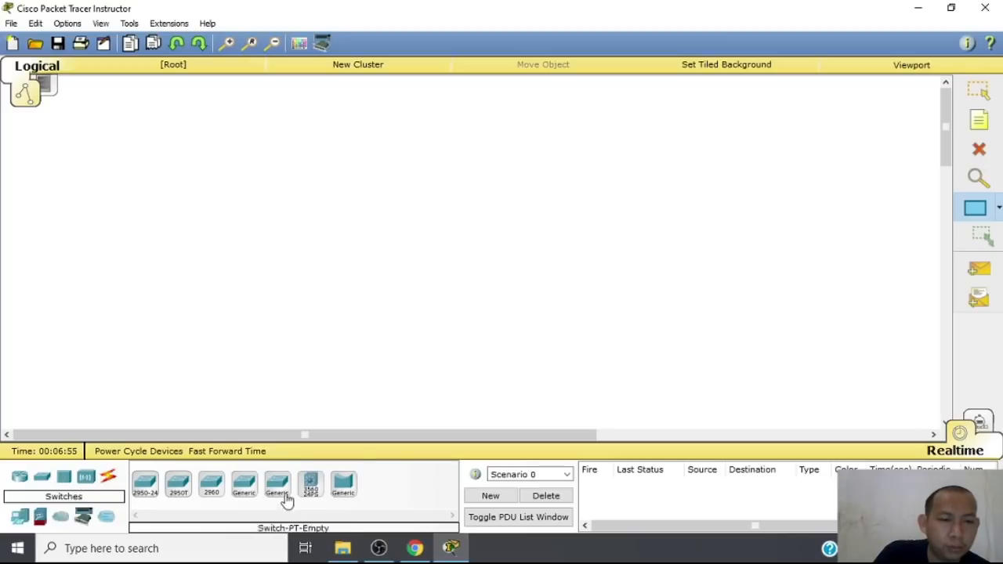
click(147, 487)
click(146, 489)
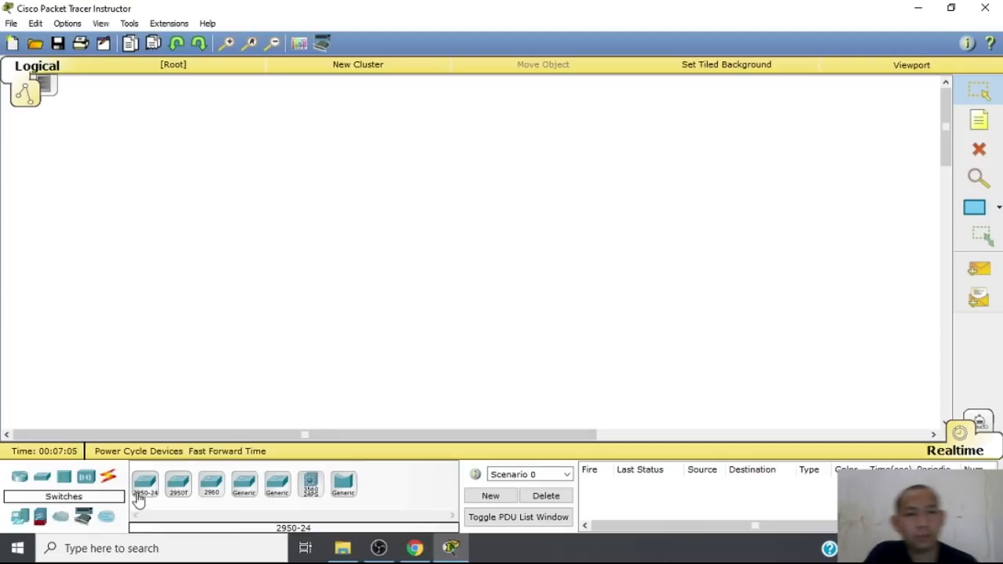
click(64, 477)
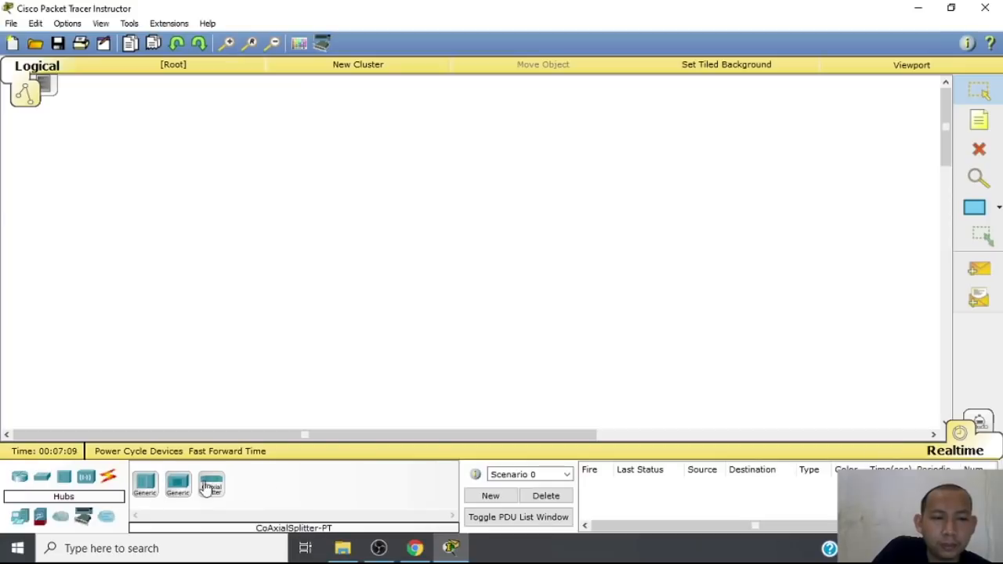
click(86, 477)
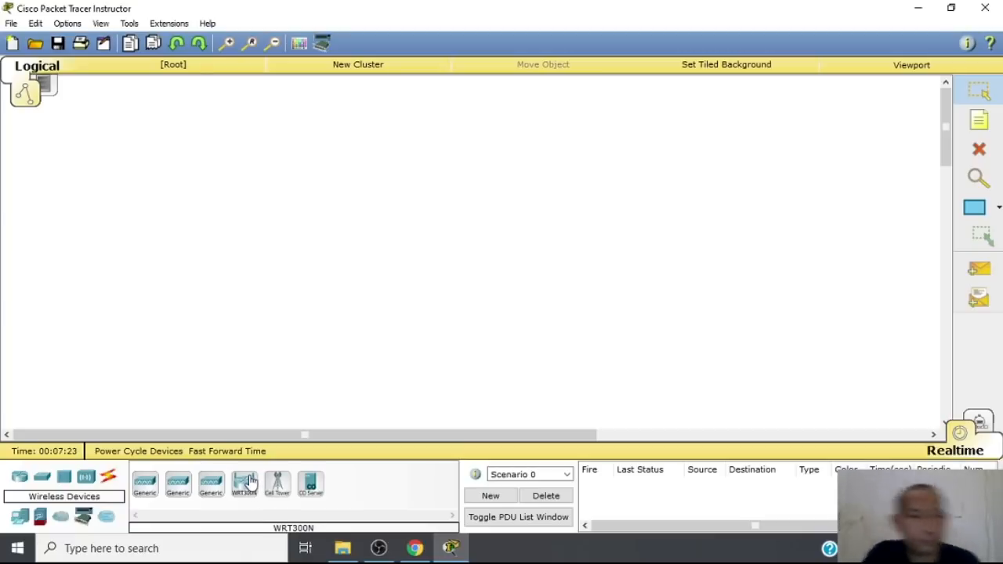
click(20, 480)
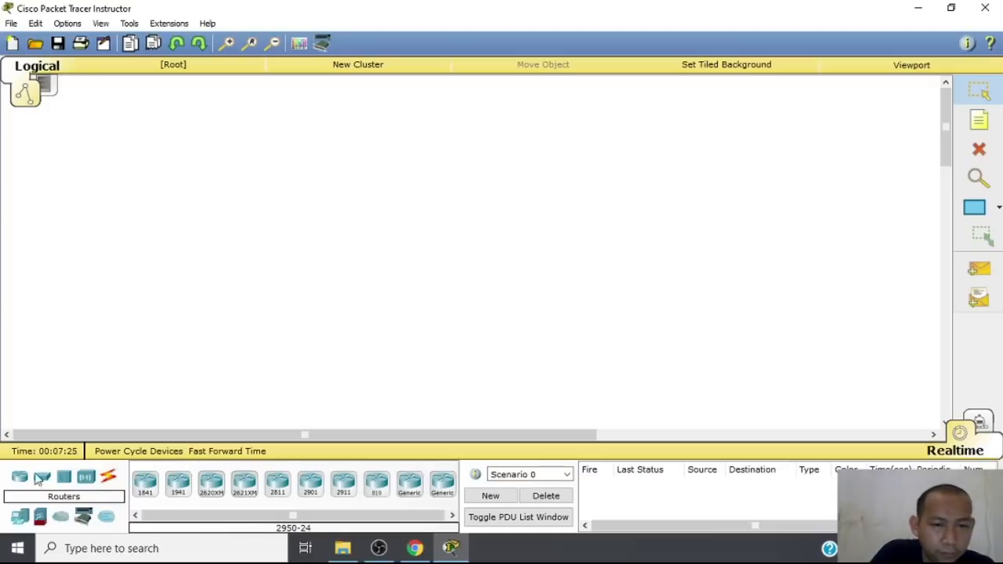
click(87, 477)
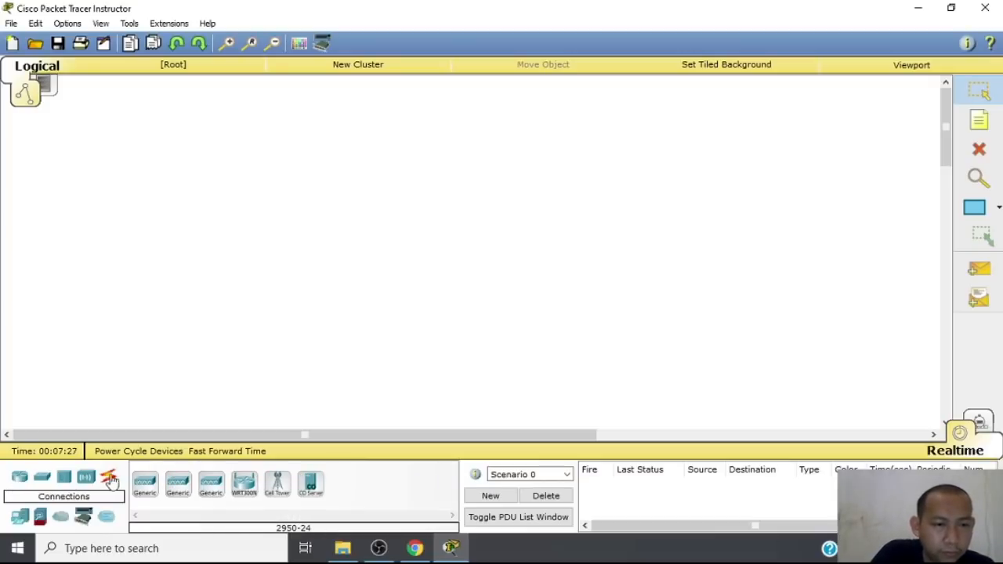
click(109, 482)
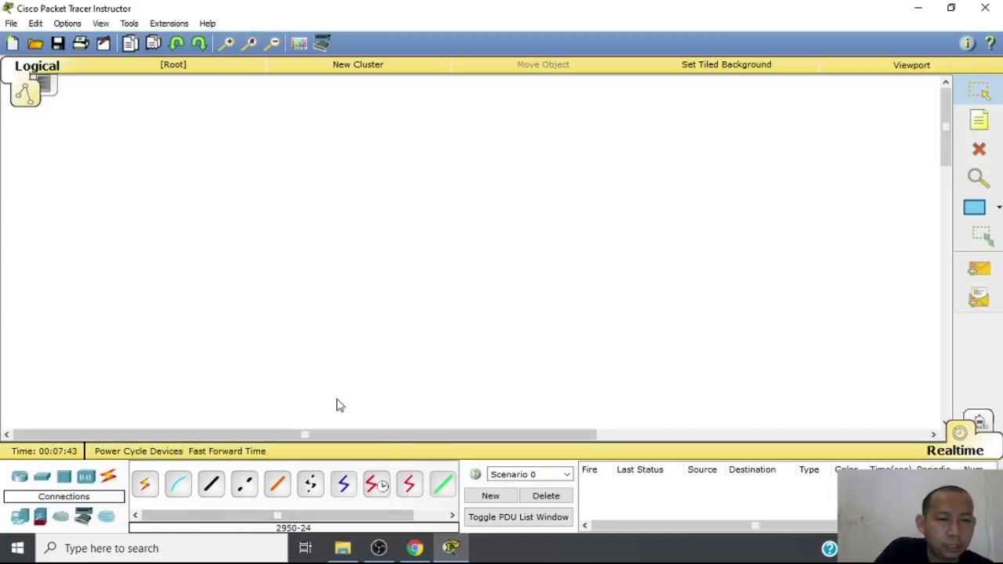
click(365, 518)
drag(365, 518, 152, 485)
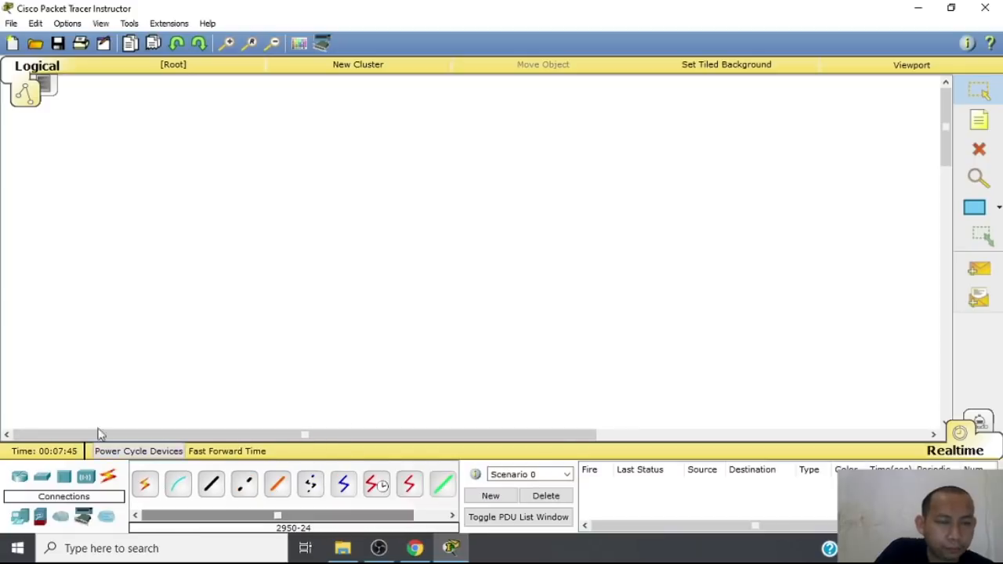
Examine the available end devices, security devices and WAN emulation devices
click(22, 515)
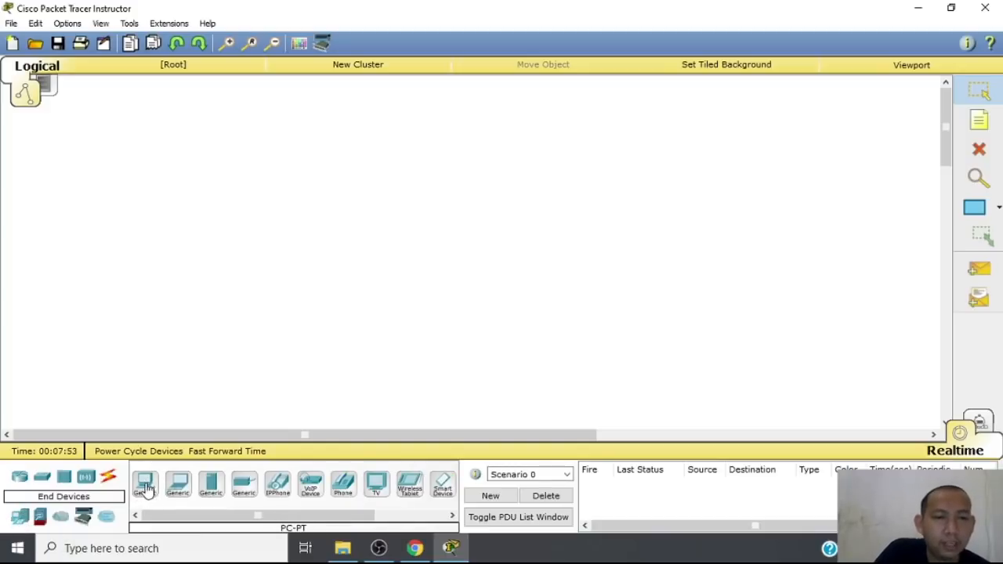
click(210, 487)
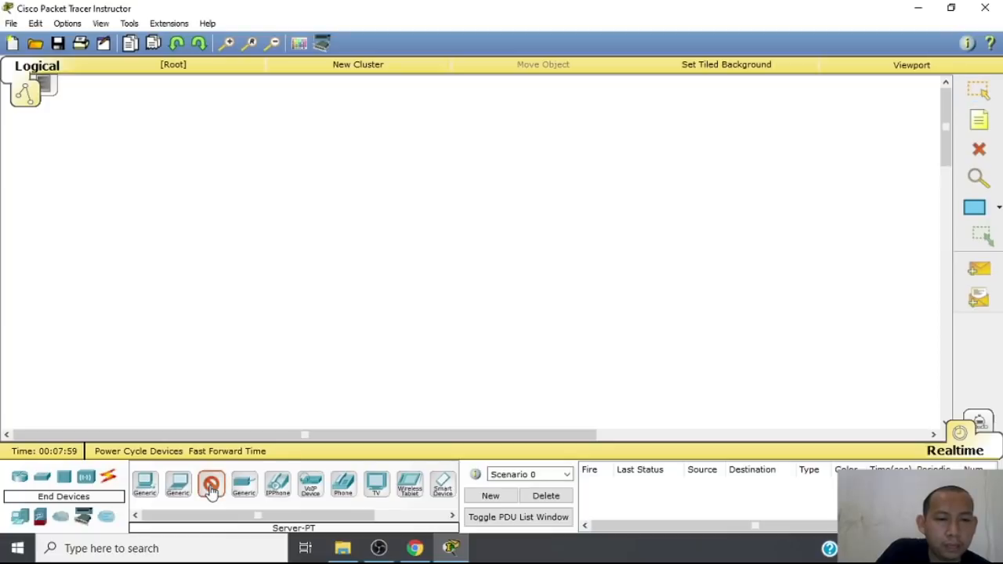
click(443, 486)
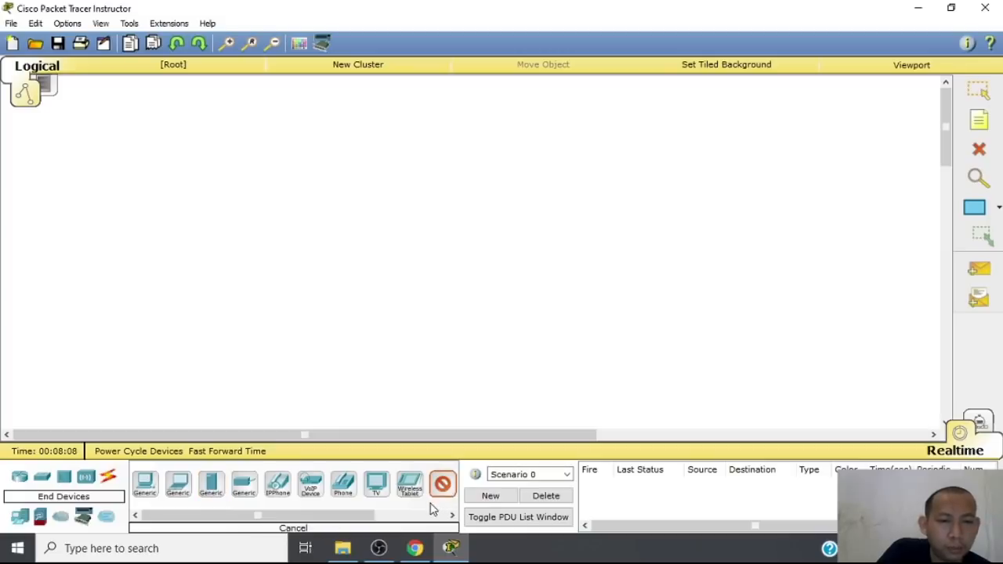
click(444, 492)
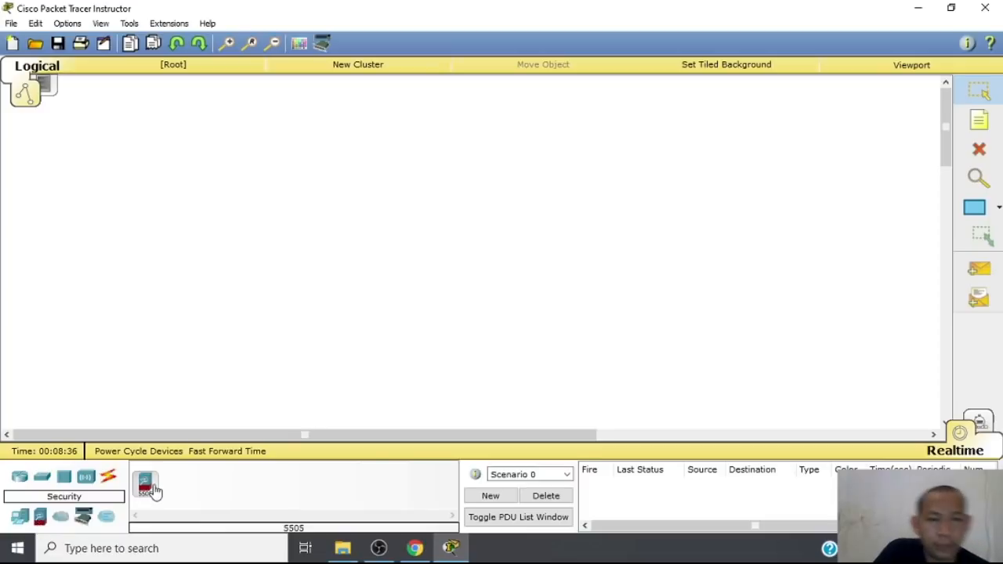
click(62, 522)
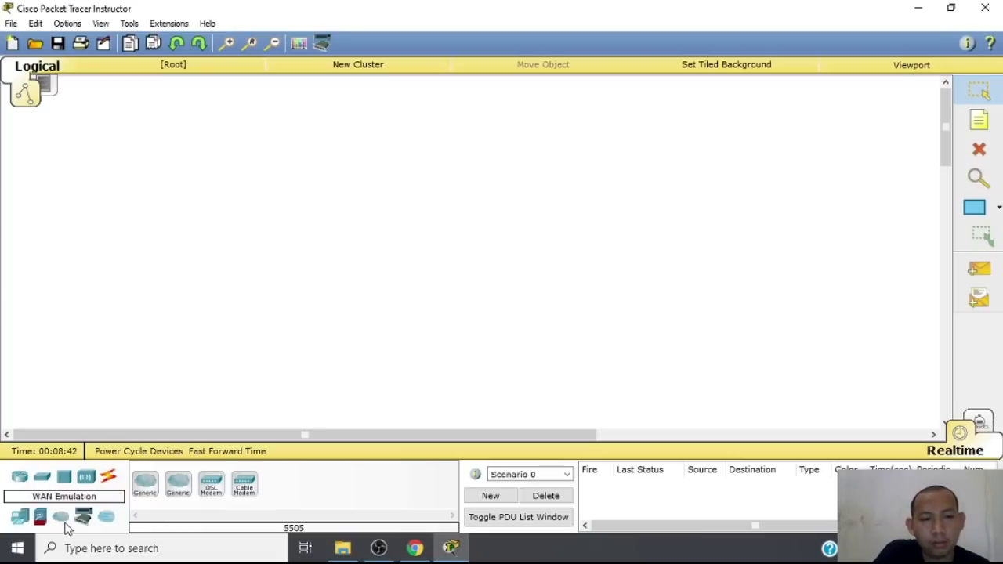
click(145, 484)
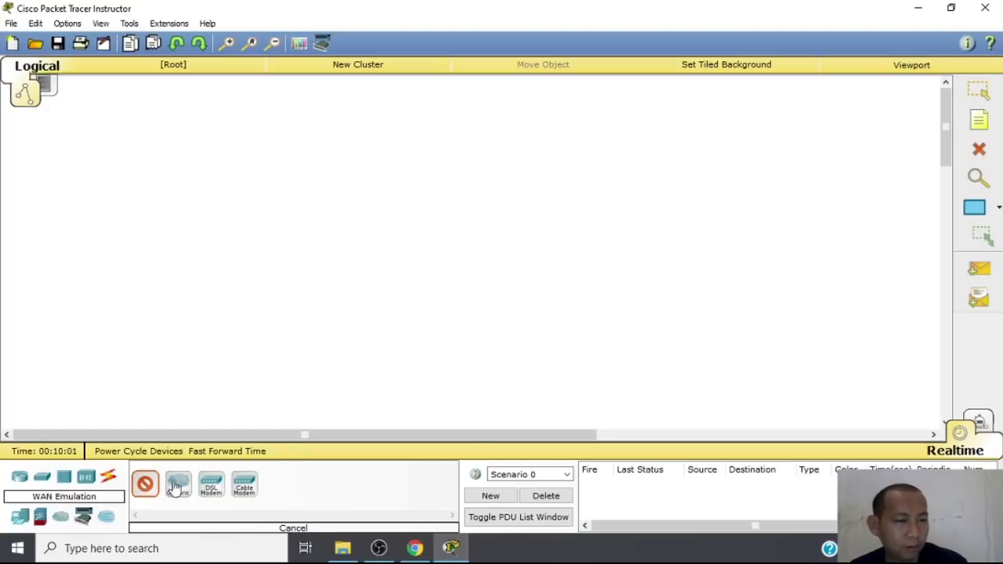
click(177, 489)
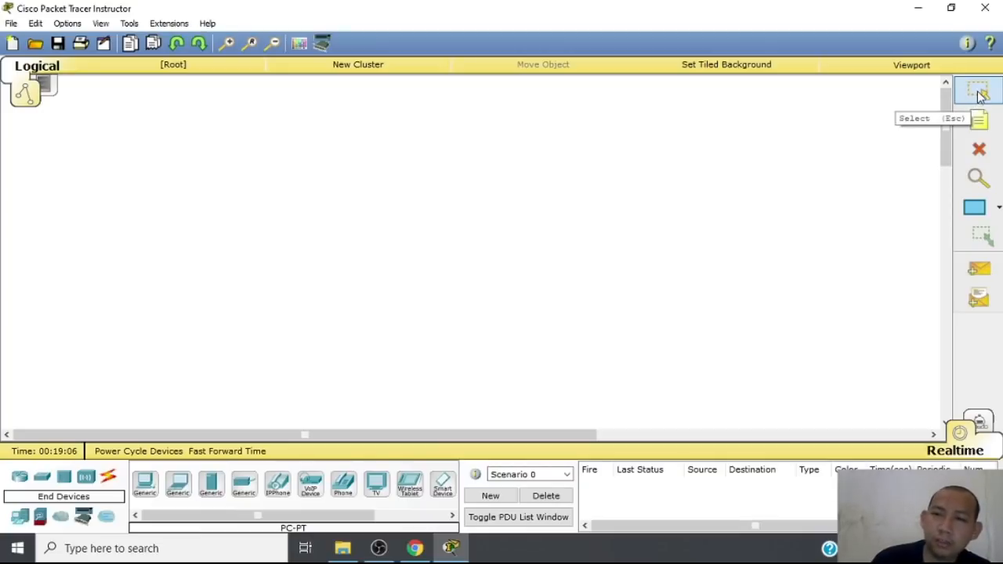
Place an 1841 router on the logical workspace and move it slightly lower
click(21, 479)
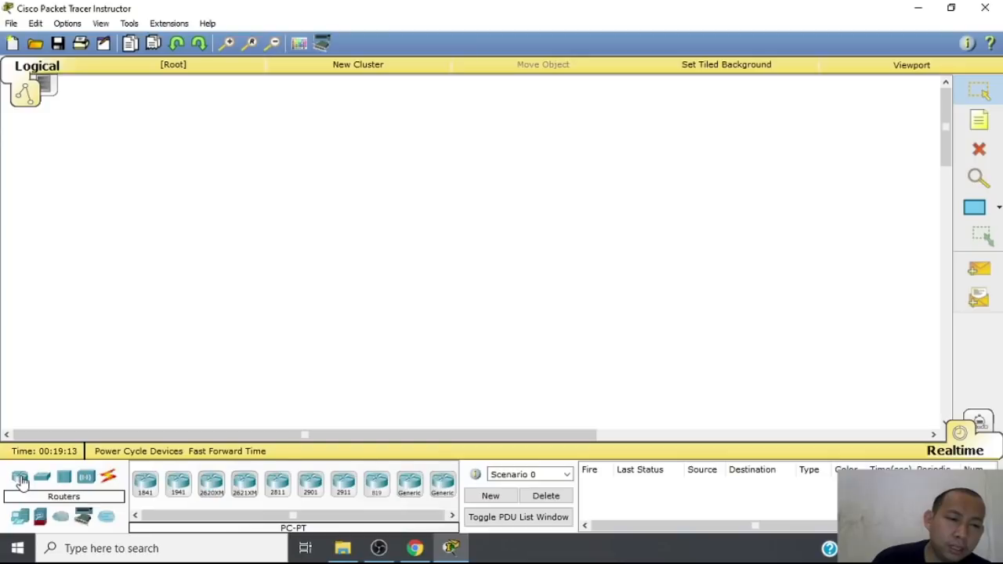
click(145, 483)
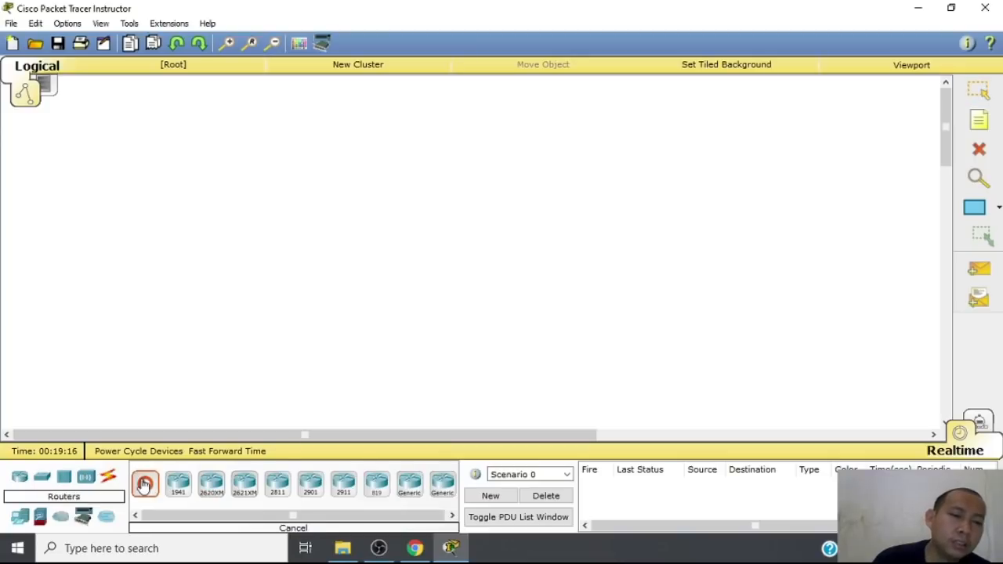
click(179, 218)
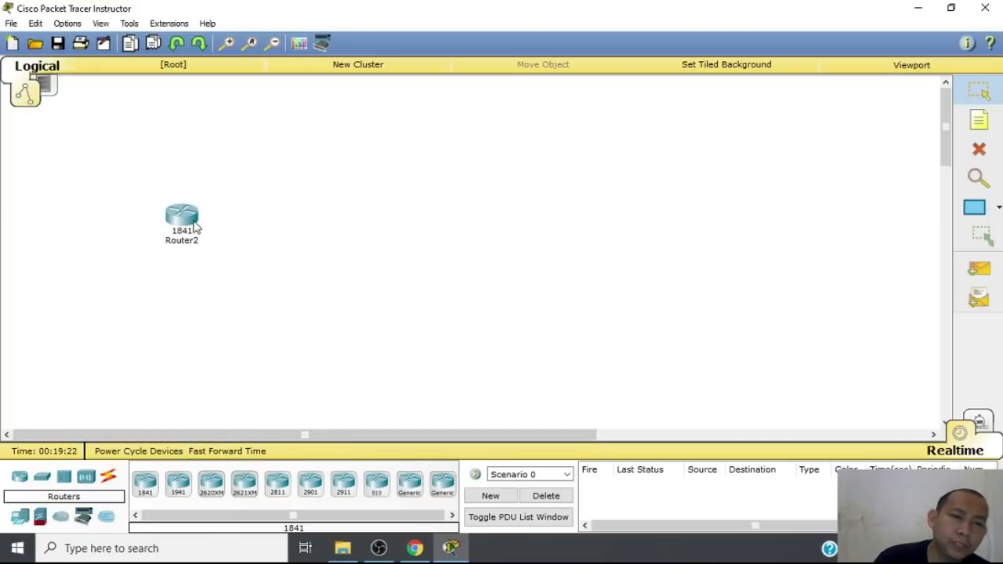
drag(184, 223, 175, 270)
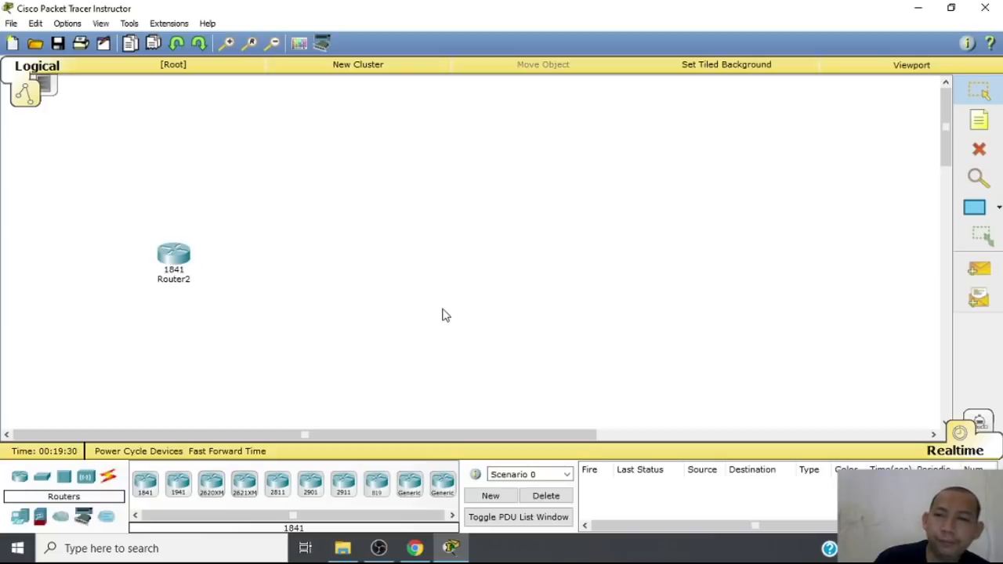
Examine the 1841 router's physical modules, its RIP and FastEthernet0/0 configuration settings, and its command-line interface
click(182, 261)
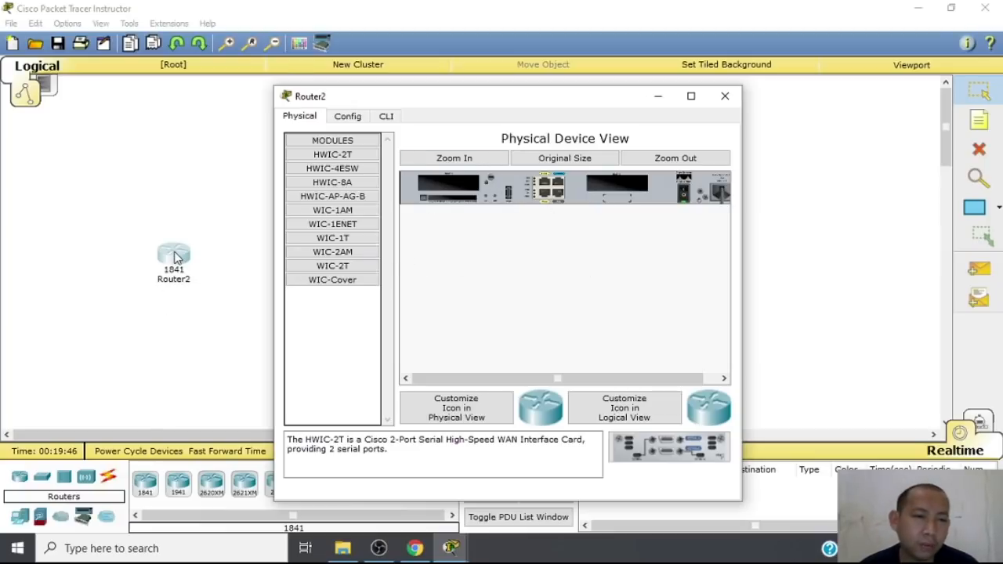
drag(471, 379, 653, 387)
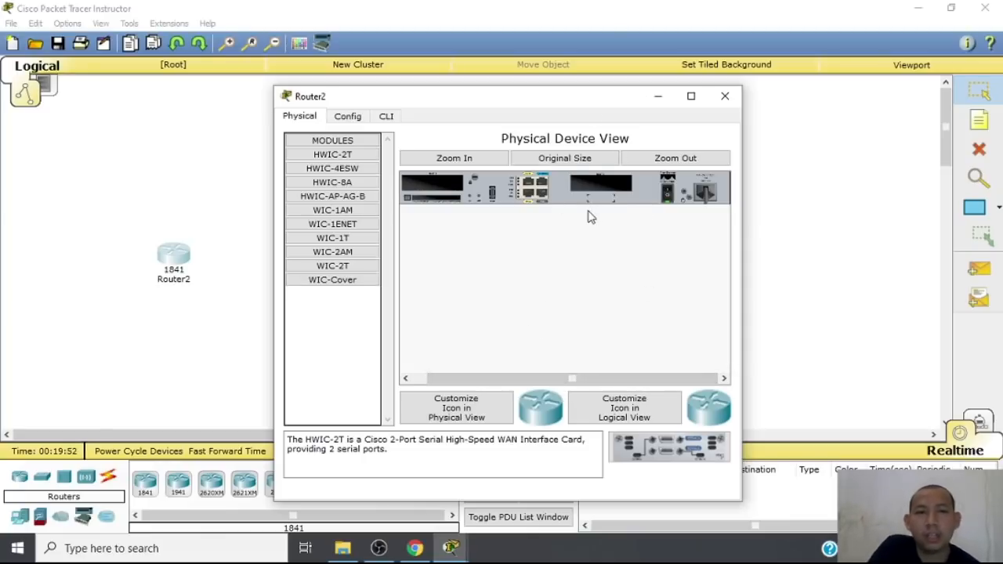
click(347, 117)
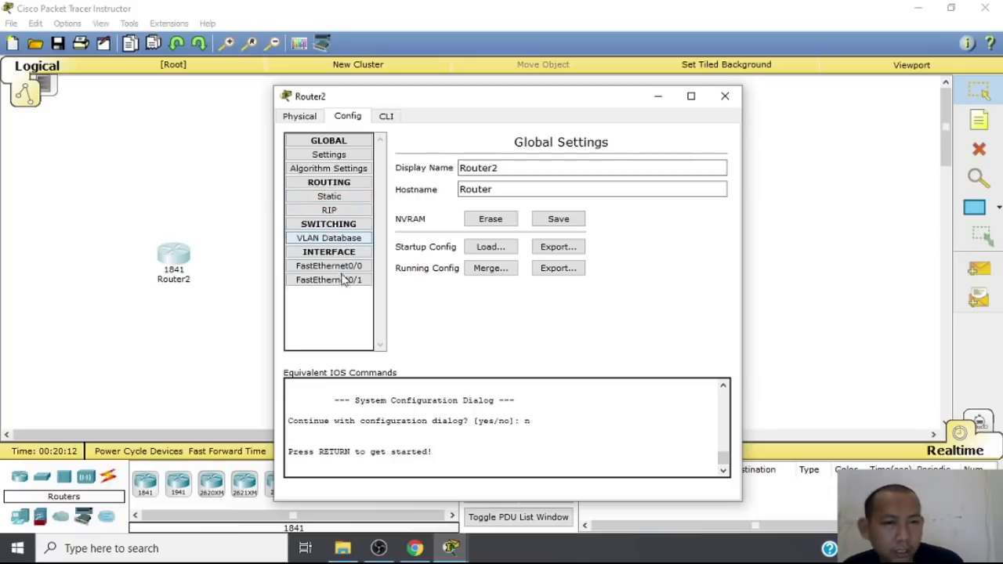
click(353, 212)
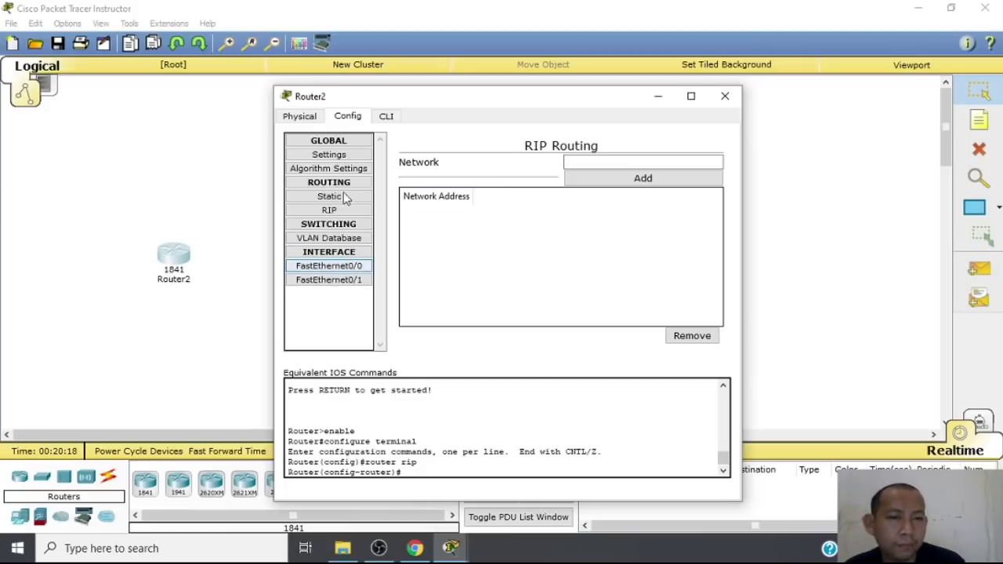
click(329, 265)
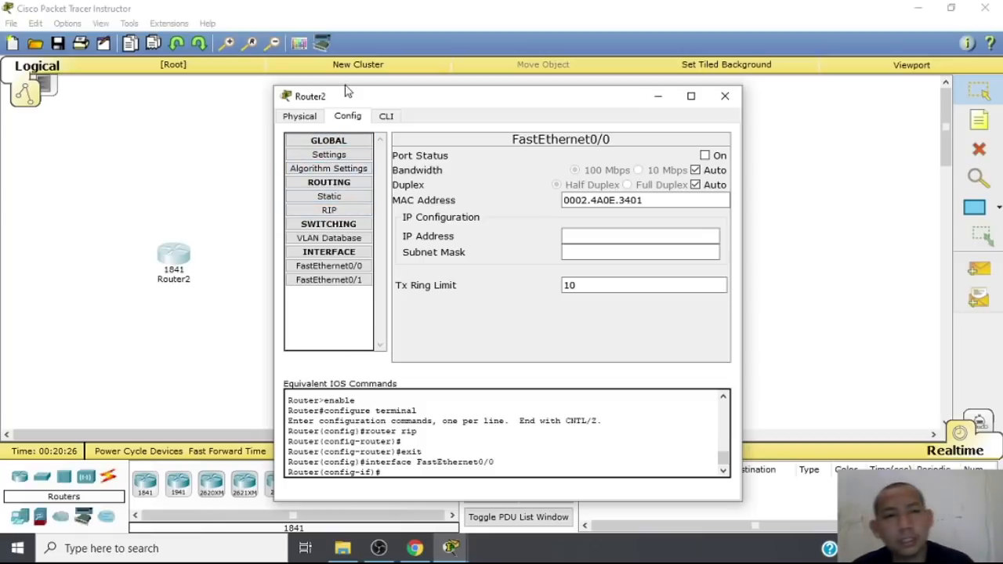
click(385, 118)
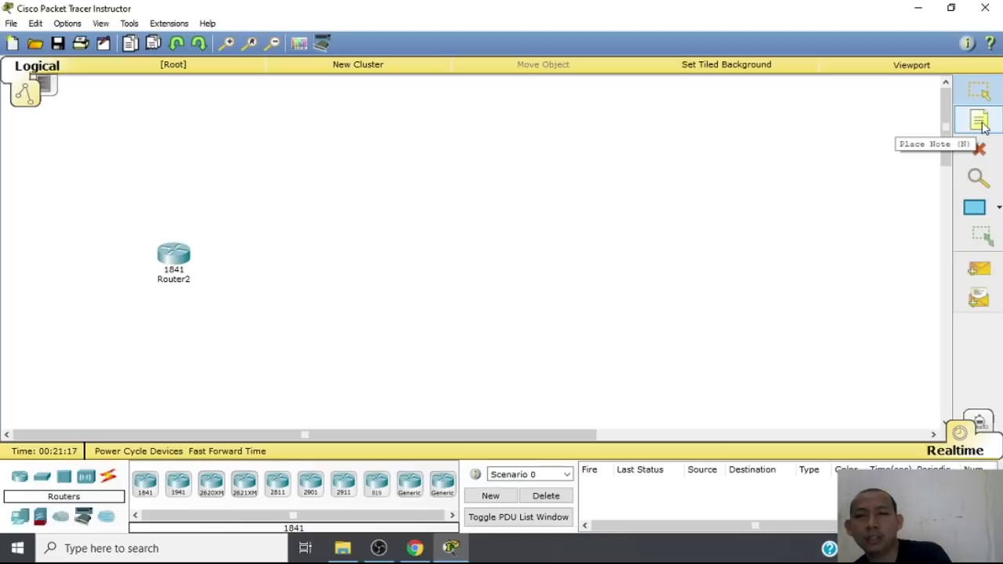
Place a note reading "Jaringan Internet Sekolah" in the upper middle of the logical workspace
click(980, 123)
click(396, 152)
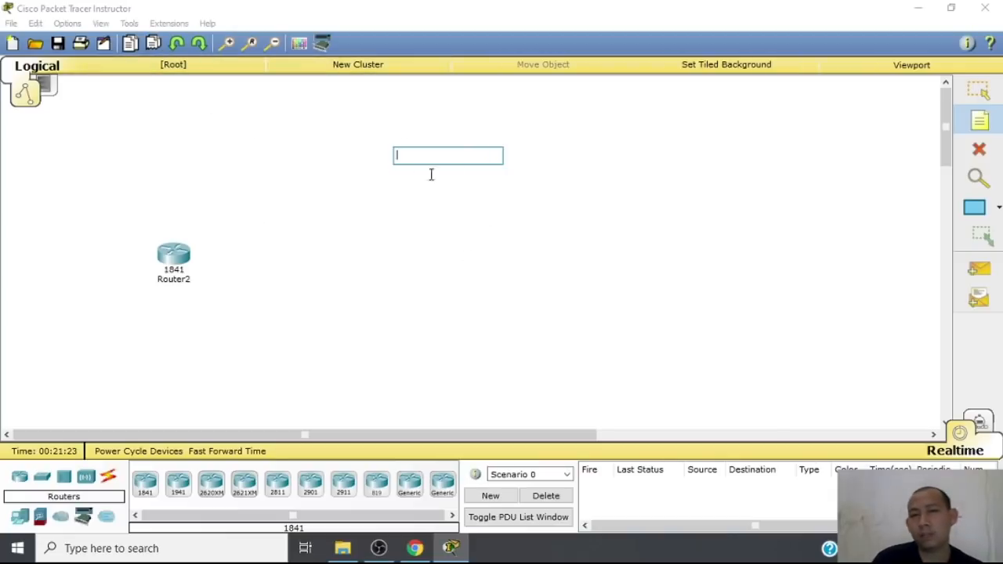
text(Jaringan Sek)
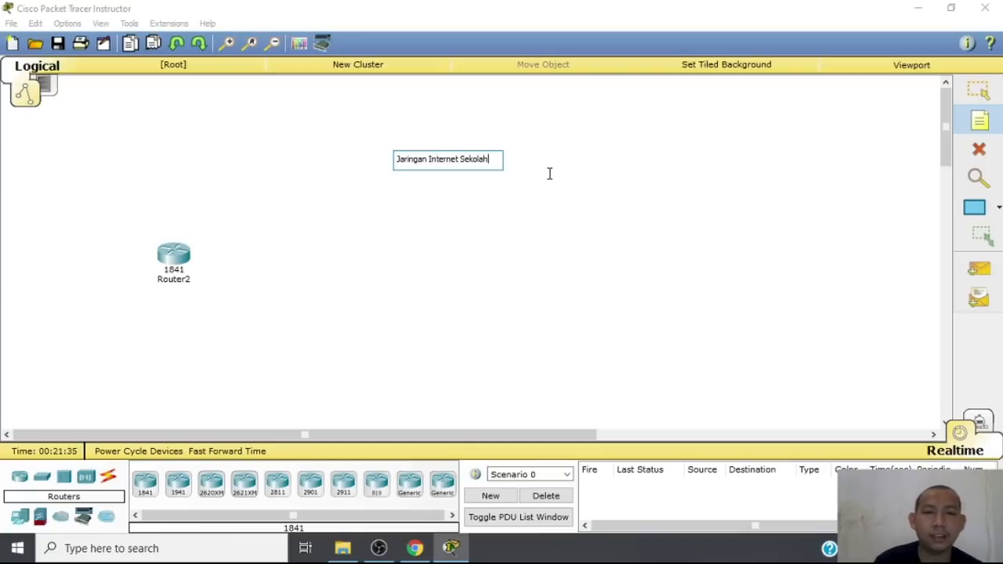
click(993, 100)
click(996, 126)
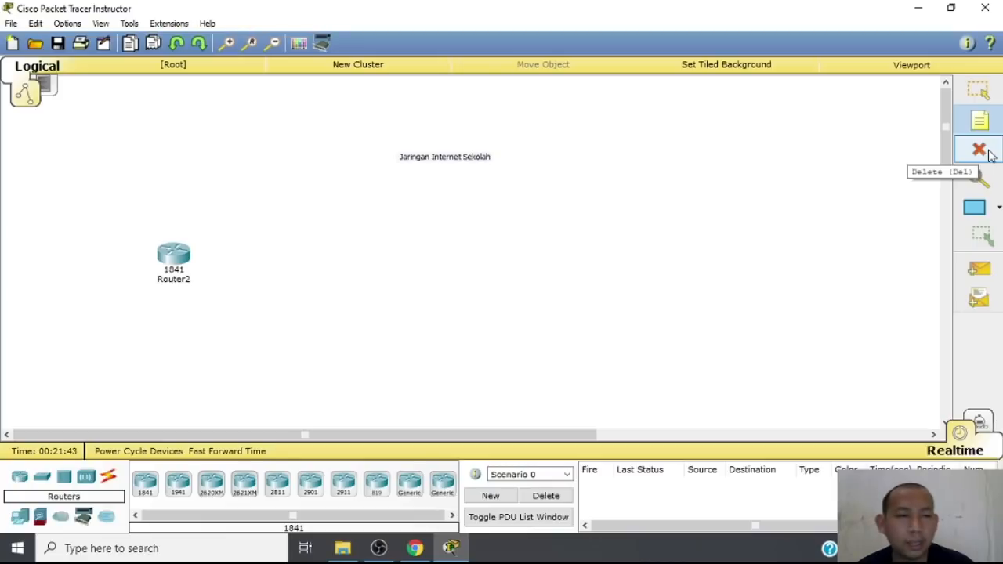
Delete the 1841 router from the logical workspace
click(983, 151)
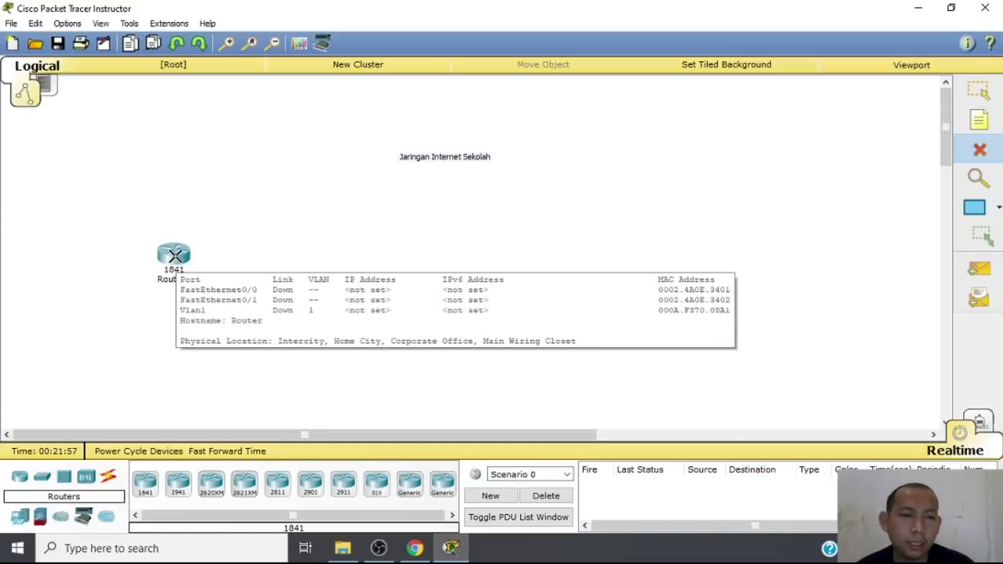
click(174, 255)
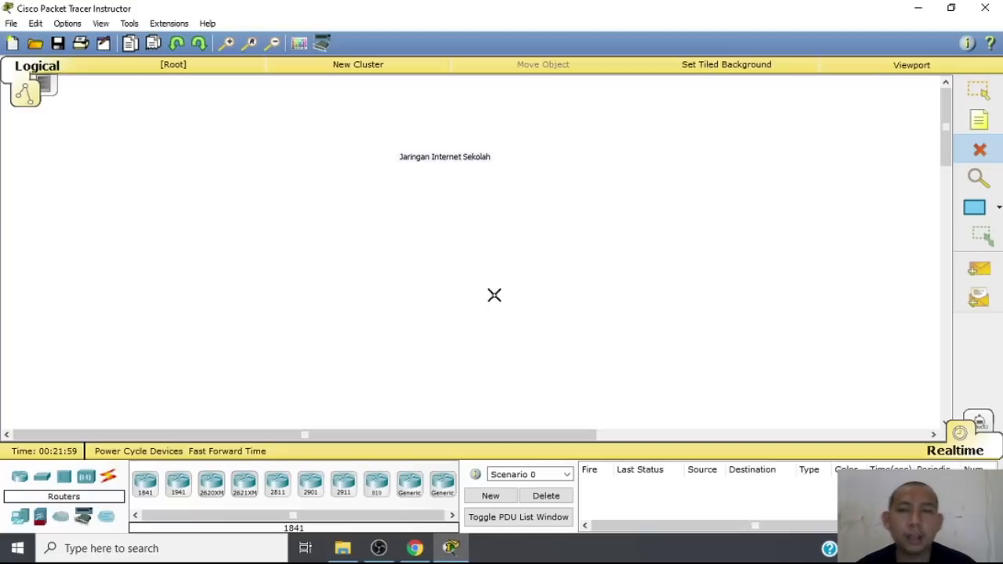
Place a new 1841 router on the logical workspace, below and to the left of the note
click(977, 179)
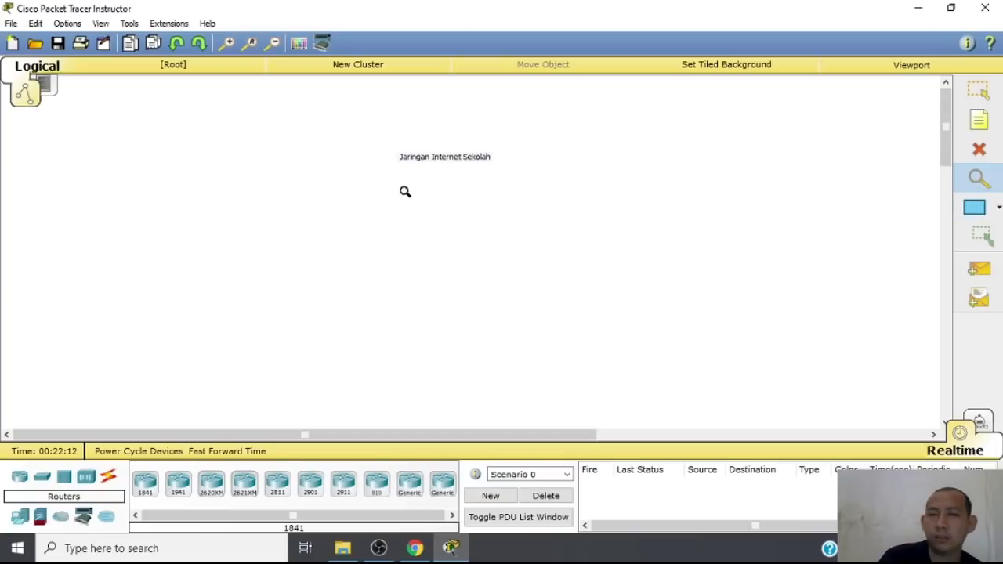
click(145, 482)
click(200, 210)
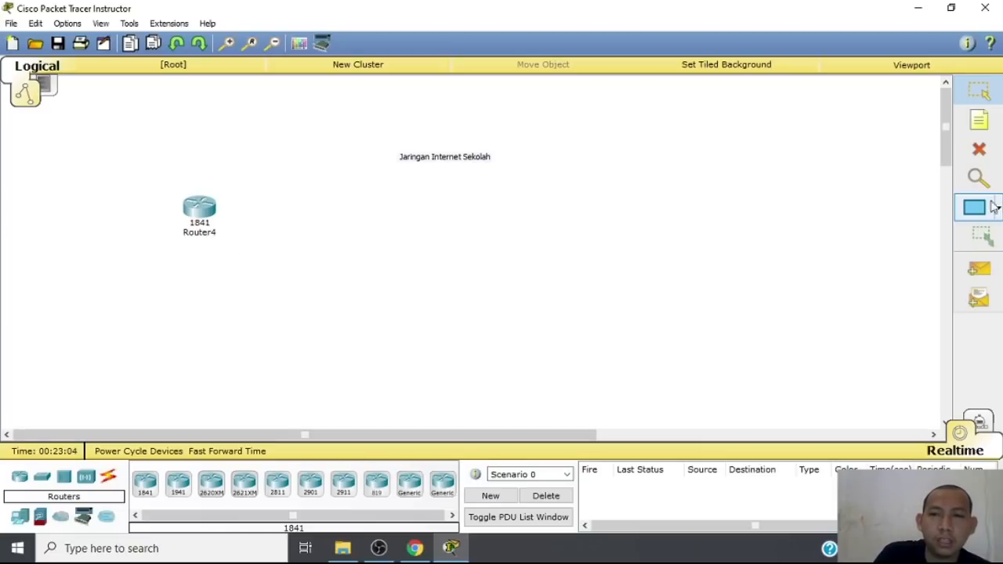
Inspect the new 1841 router's port status summary table and close it
click(979, 180)
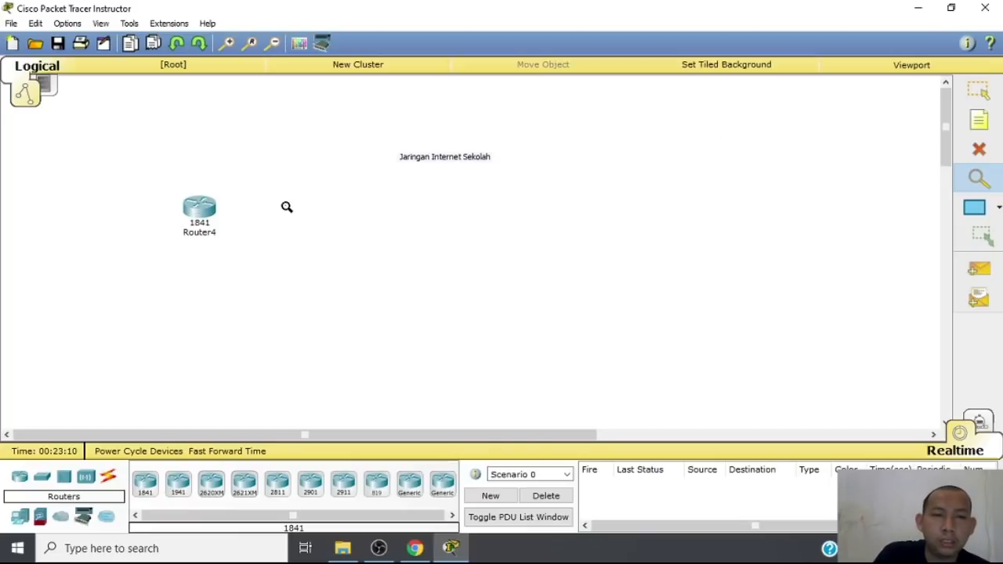
click(208, 210)
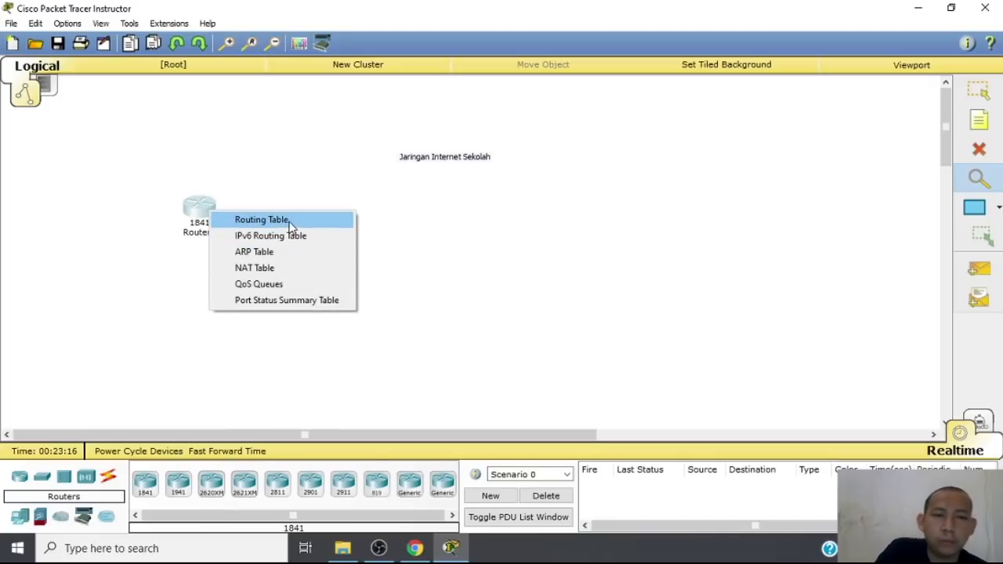
click(296, 301)
click(884, 222)
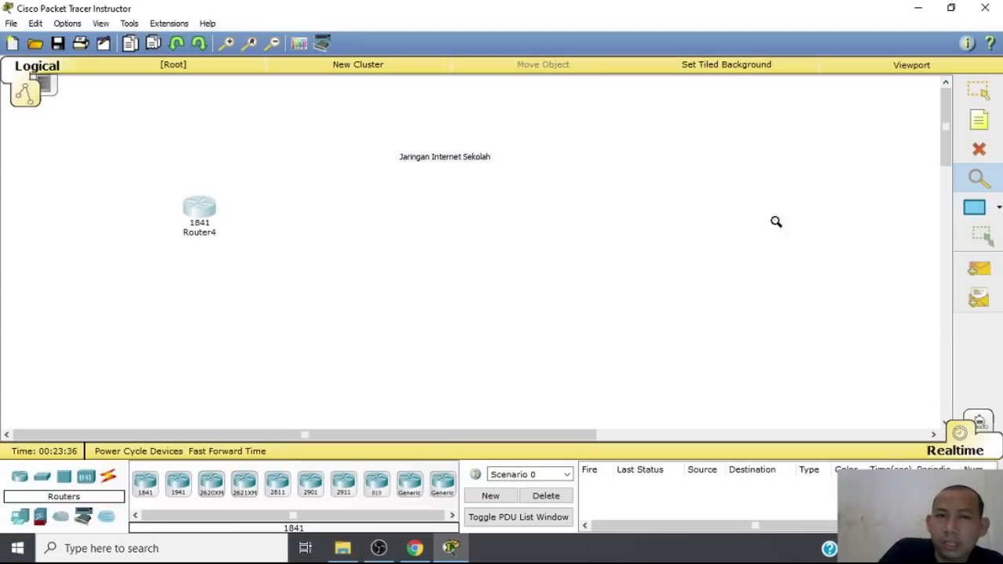
Draw a cyan-filled rectangle with a black outline beside the note and resize it to be wider and shorter
click(979, 207)
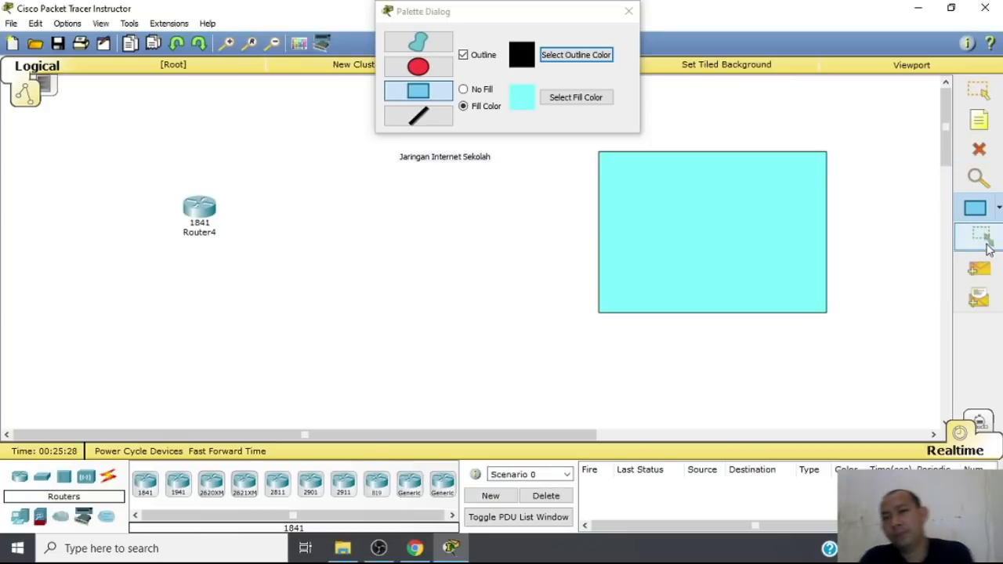
click(985, 240)
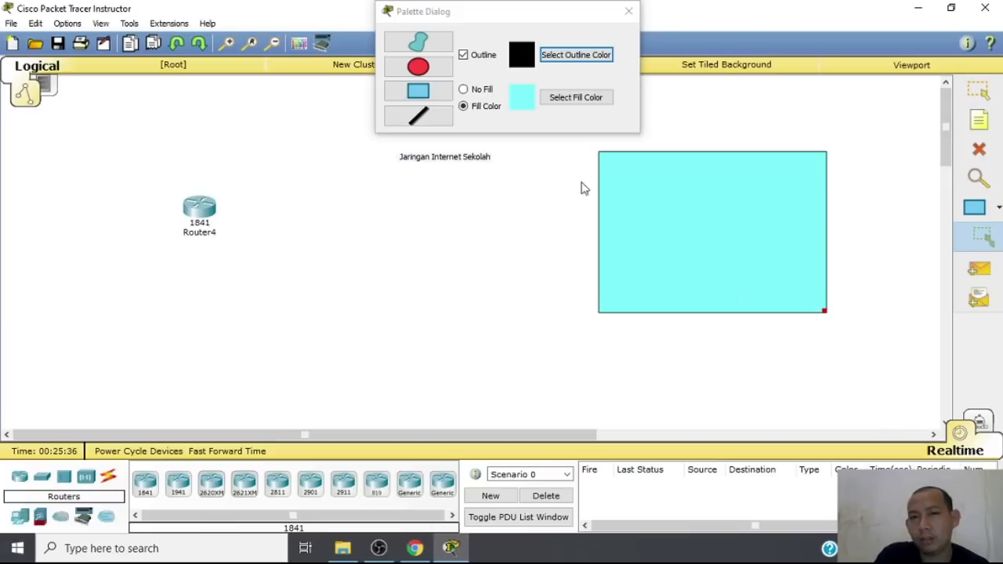
click(421, 39)
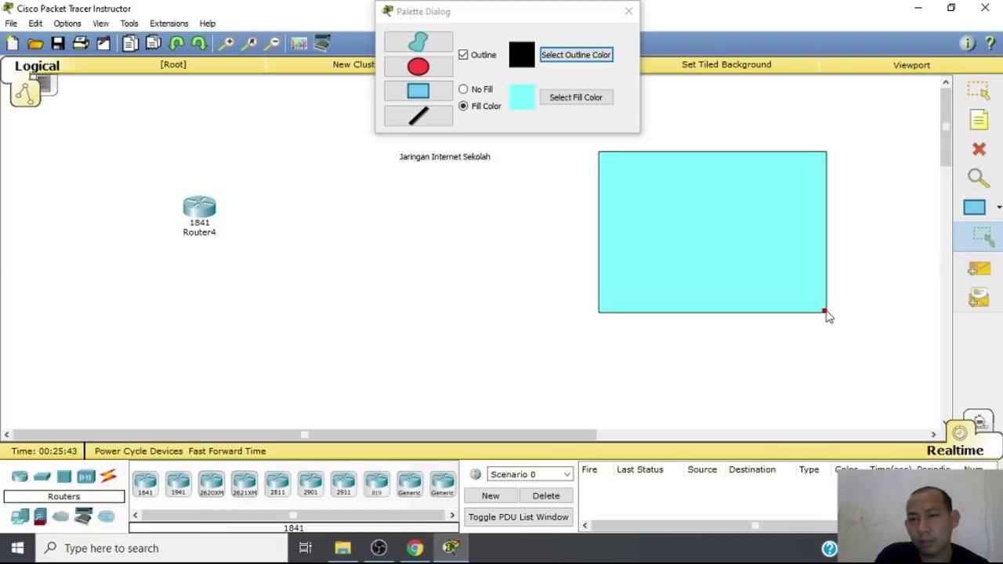
drag(823, 311, 861, 290)
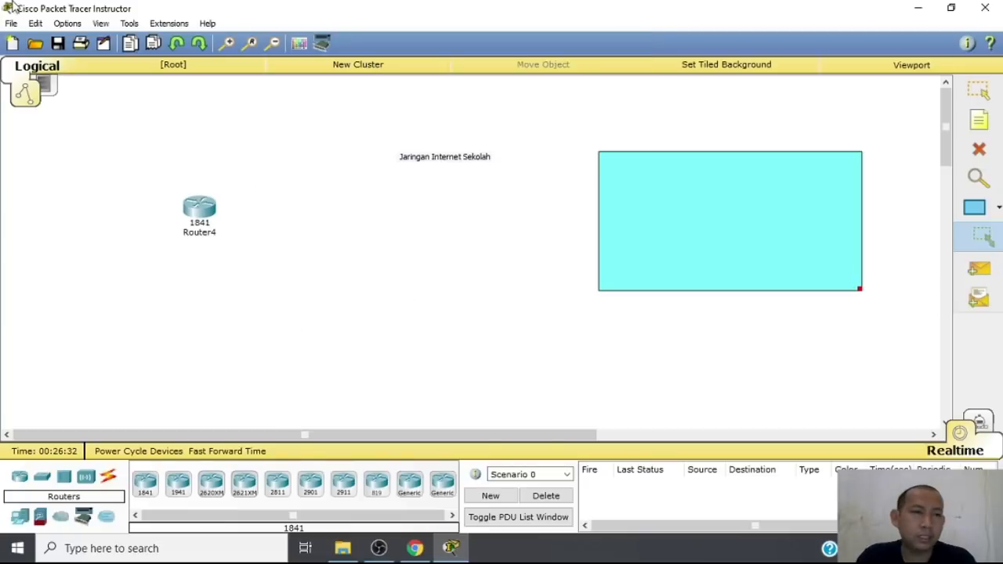
click(975, 95)
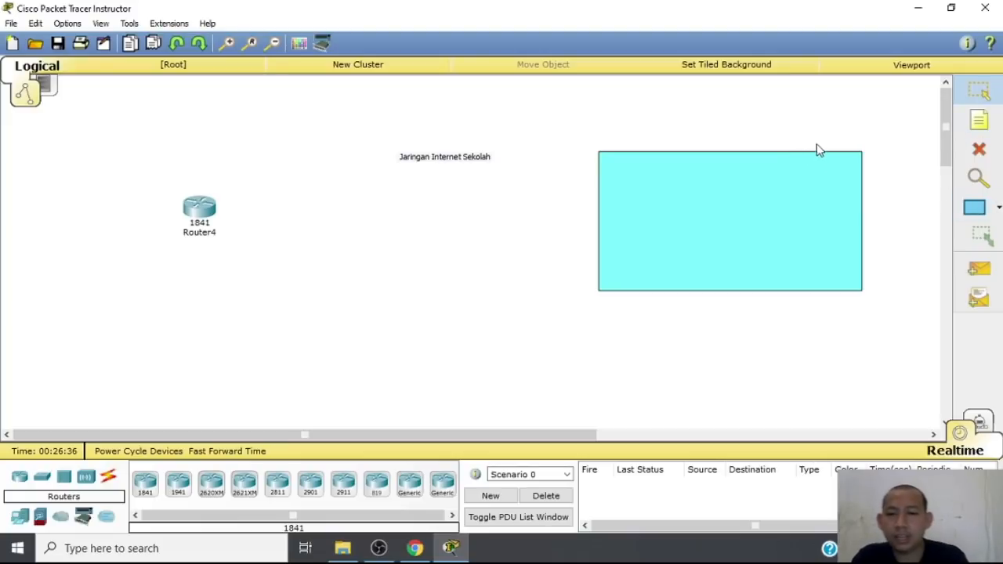
double_click(845, 205)
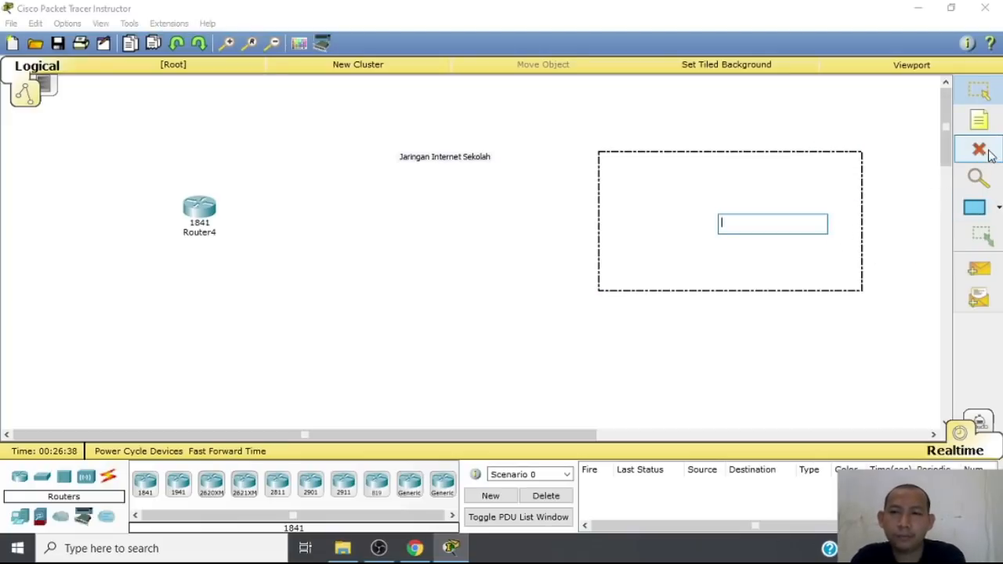
click(989, 96)
Clear the workspace by deleting the cyan rectangle, the 1841 router and the "Jaringan Internet Sekolah" note
click(978, 149)
click(506, 289)
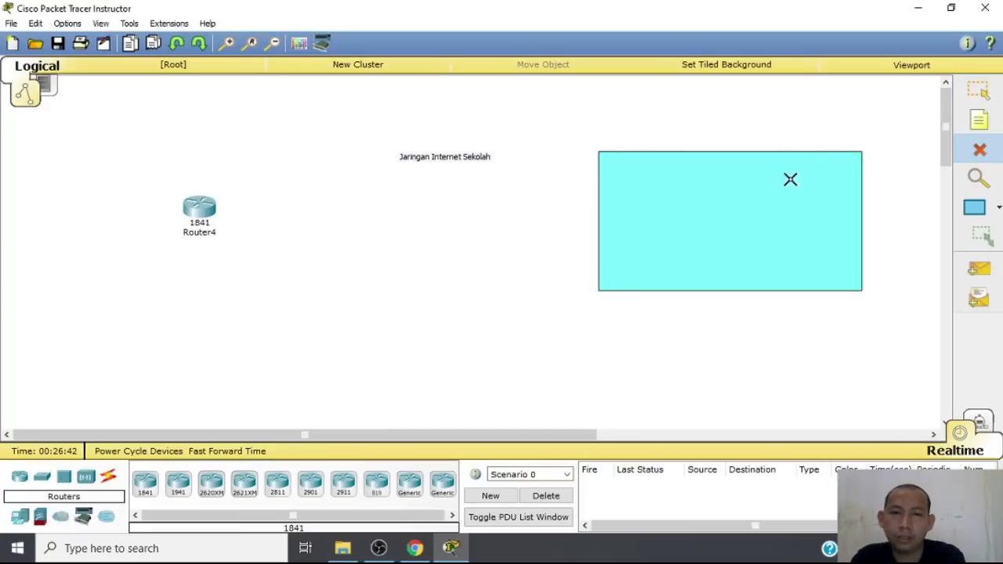
click(839, 153)
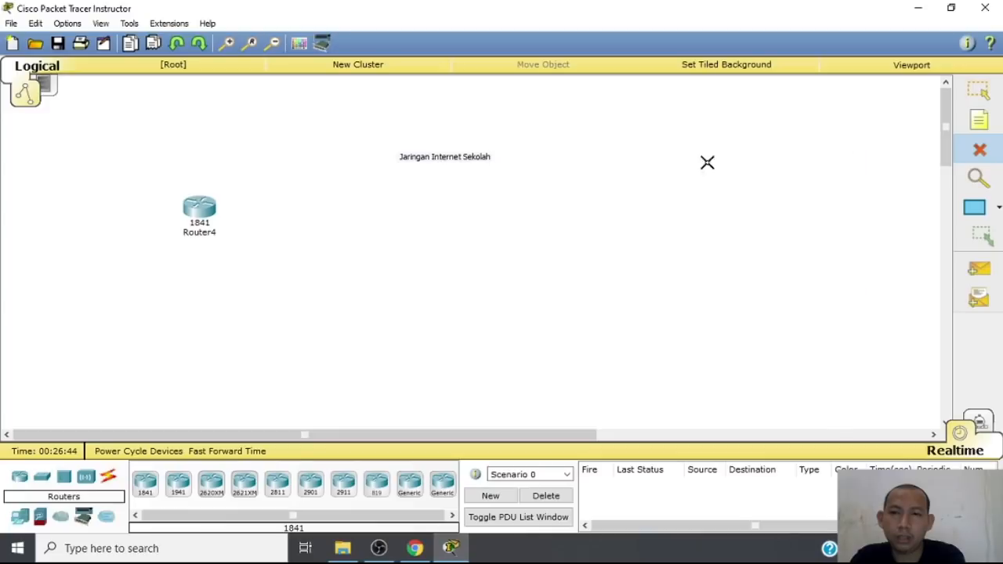
click(199, 200)
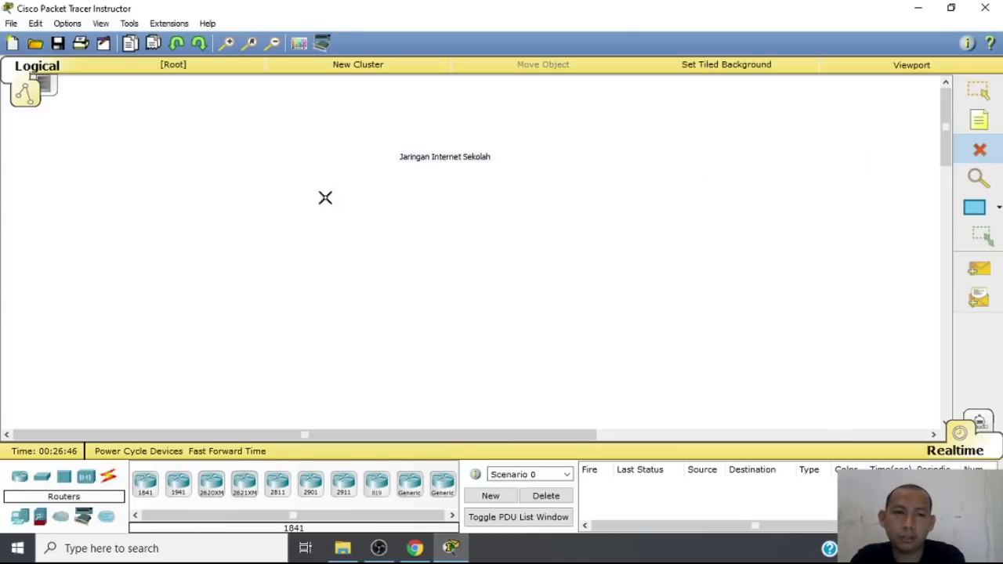
click(435, 156)
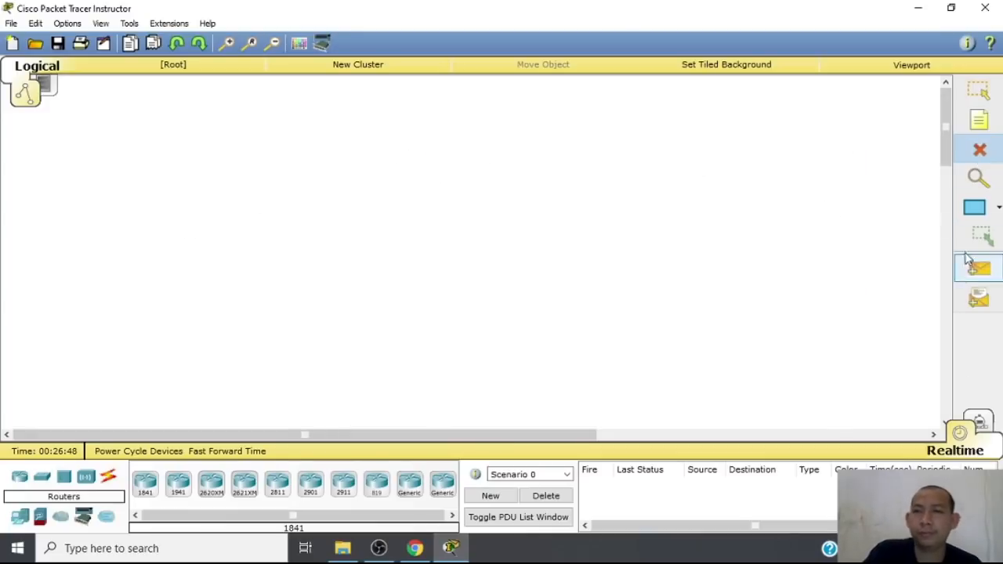
click(978, 92)
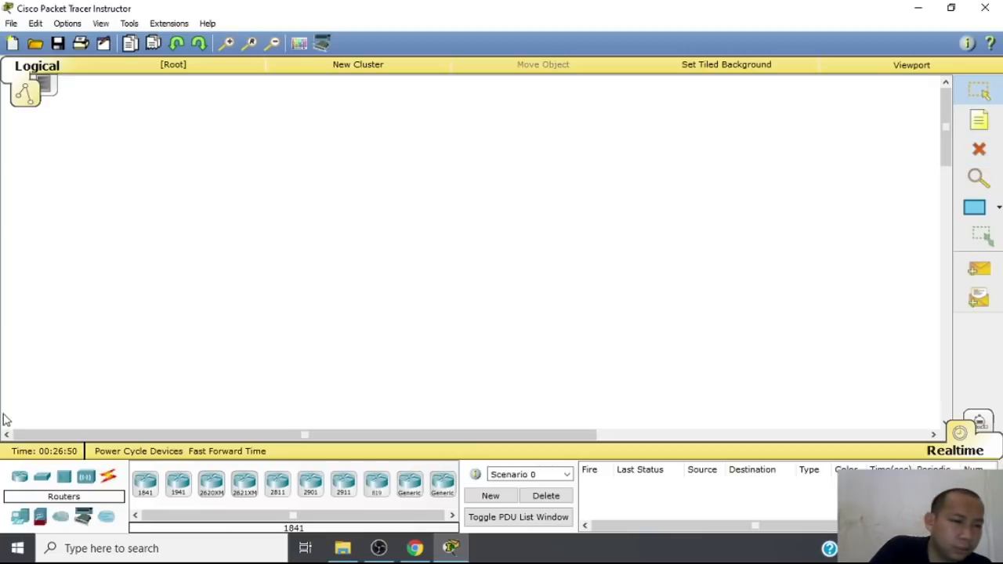
Place a 2950-24 switch in the upper part of the empty logical workspace
click(41, 478)
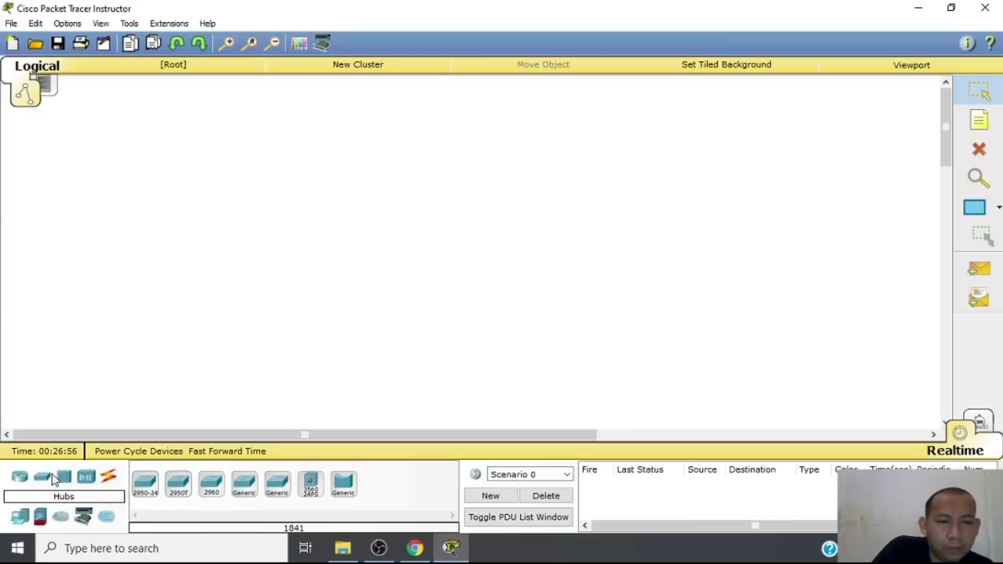
click(145, 481)
click(319, 168)
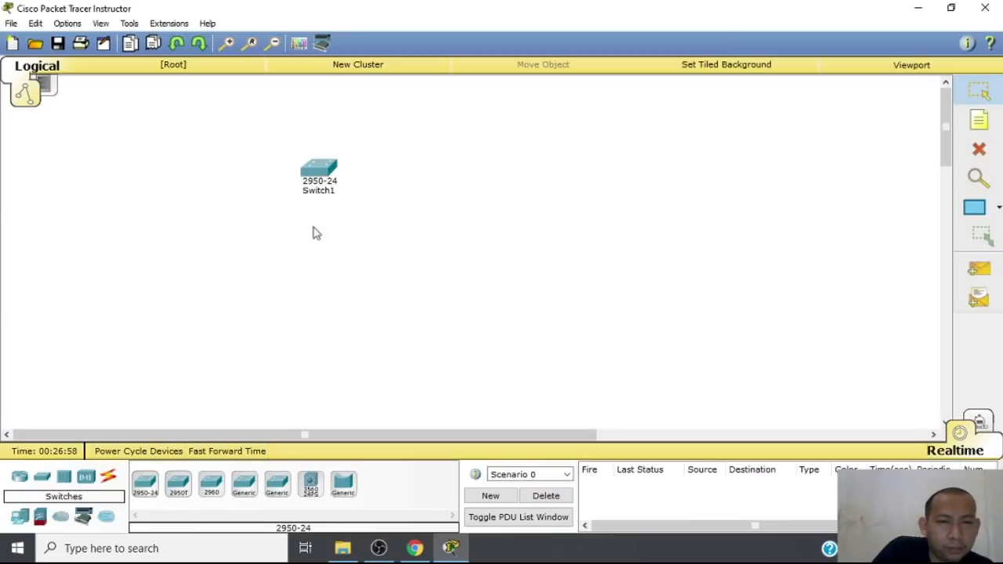
Place two generic PCs below the switch, one on each side
click(21, 518)
click(145, 482)
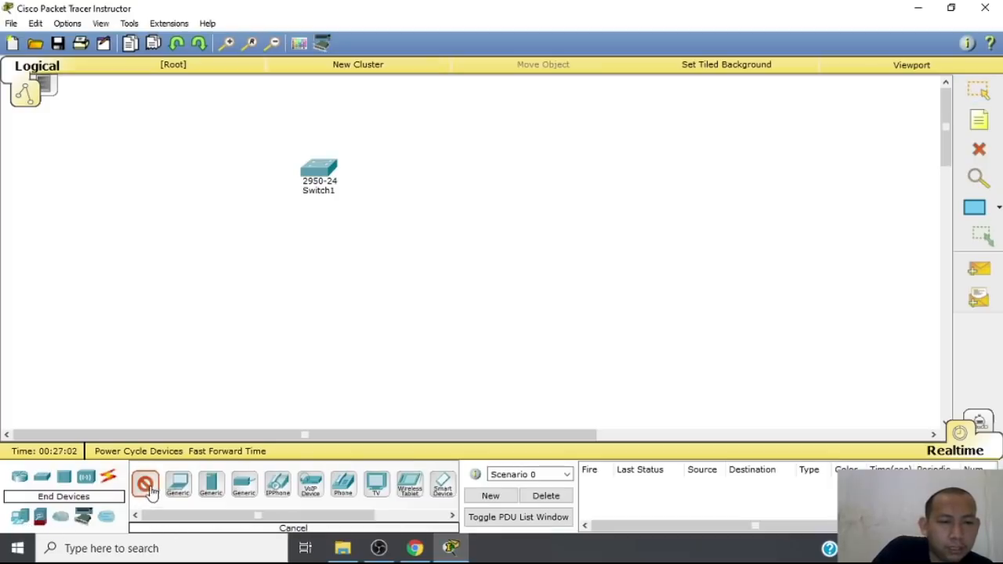
click(224, 257)
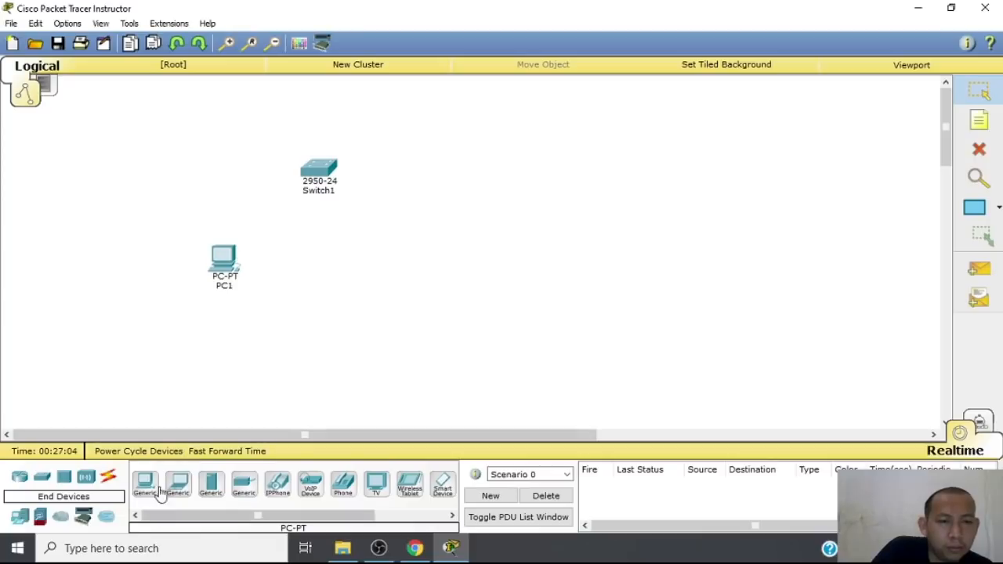
click(146, 483)
click(390, 258)
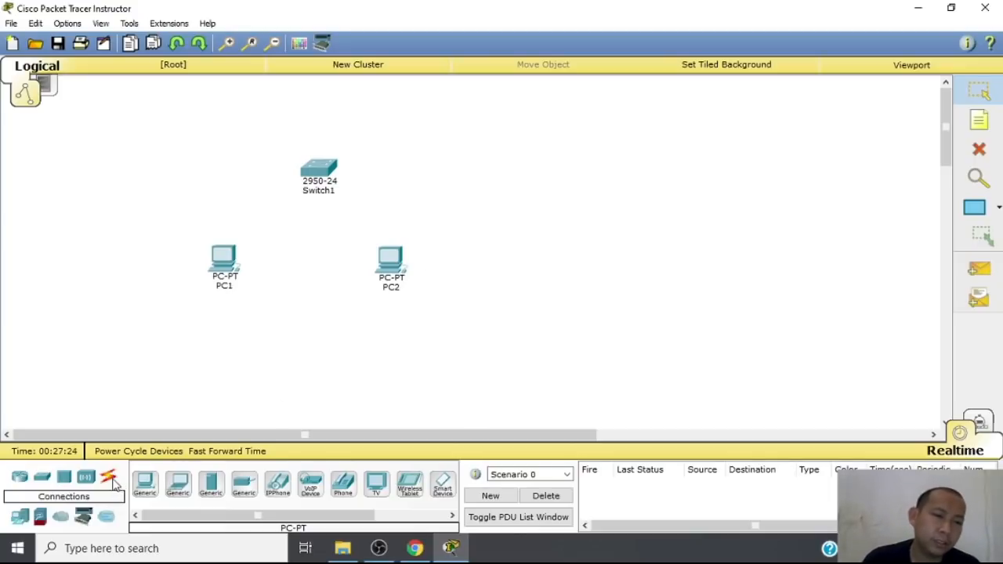
drag(172, 225, 502, 340)
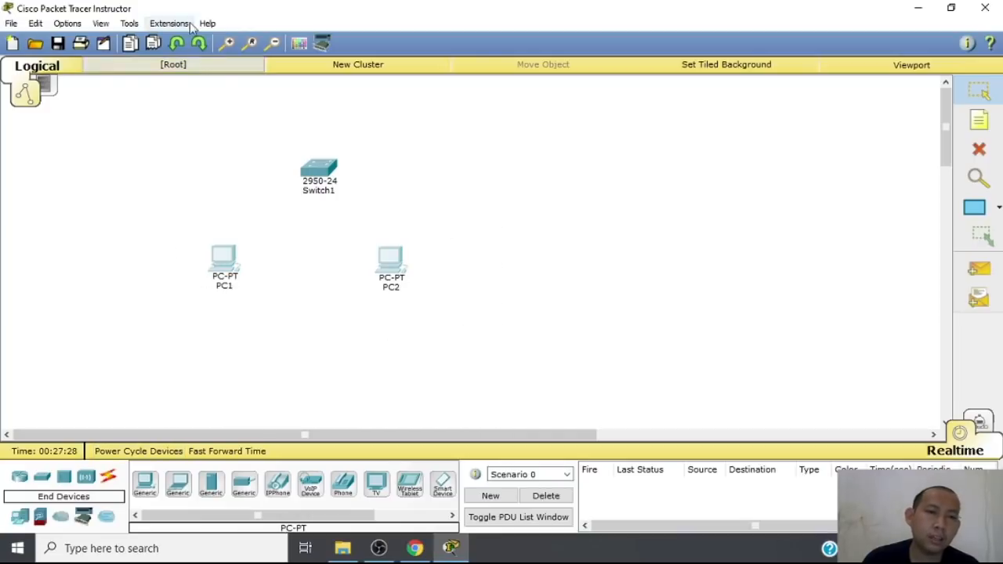
drag(241, 119, 483, 219)
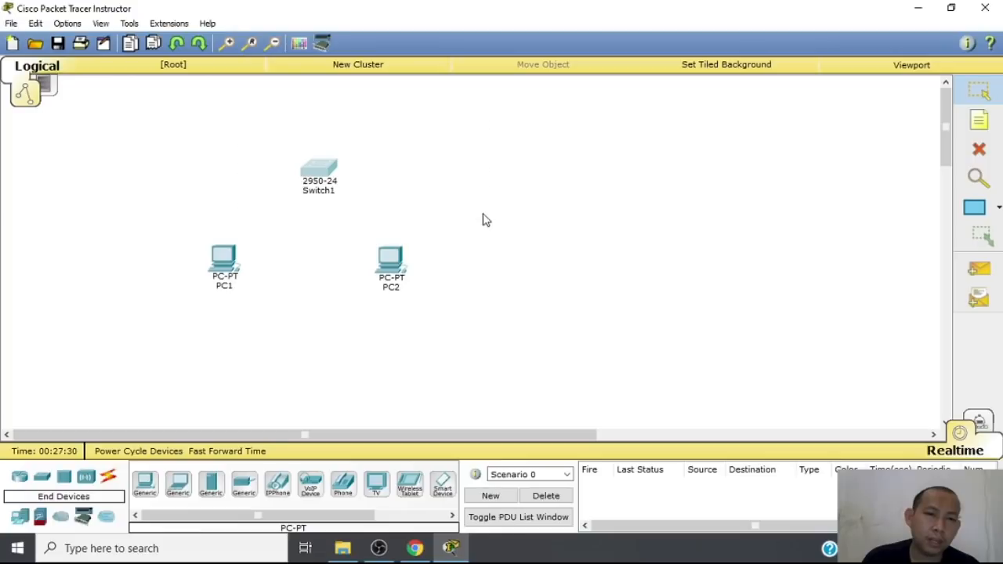
click(215, 390)
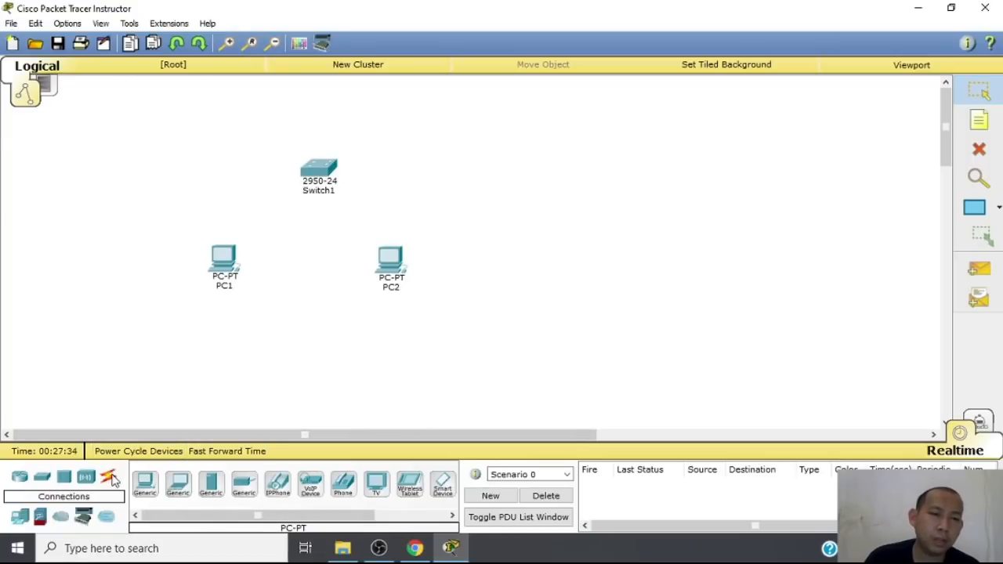
Look over the wireless devices and the available connection cable types in the device palette
click(109, 478)
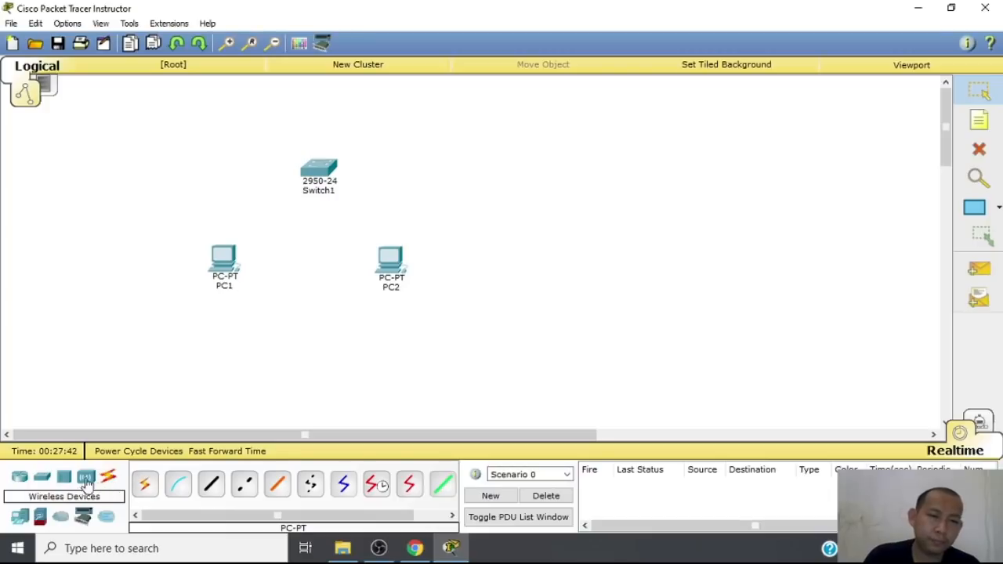
click(86, 479)
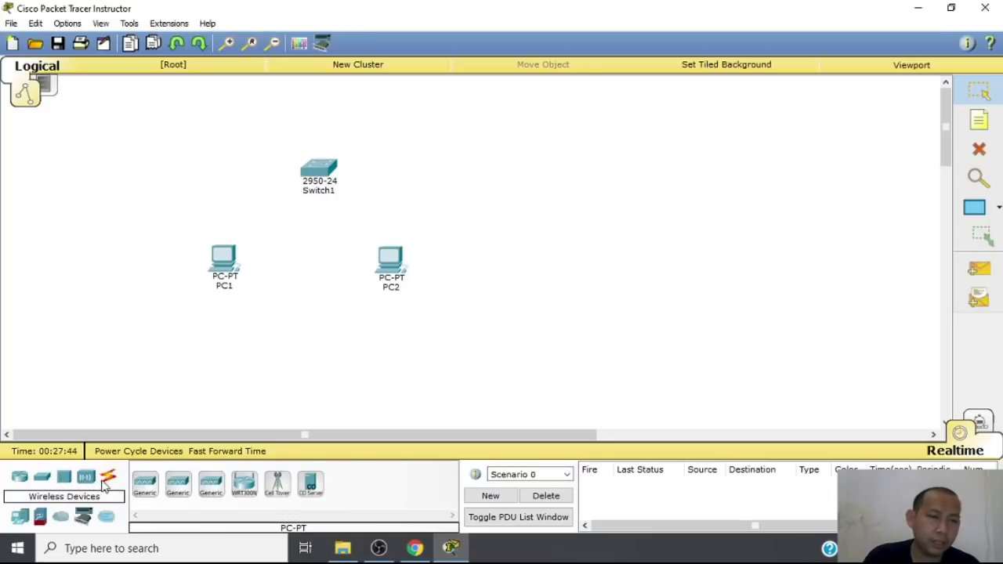
click(109, 480)
click(90, 478)
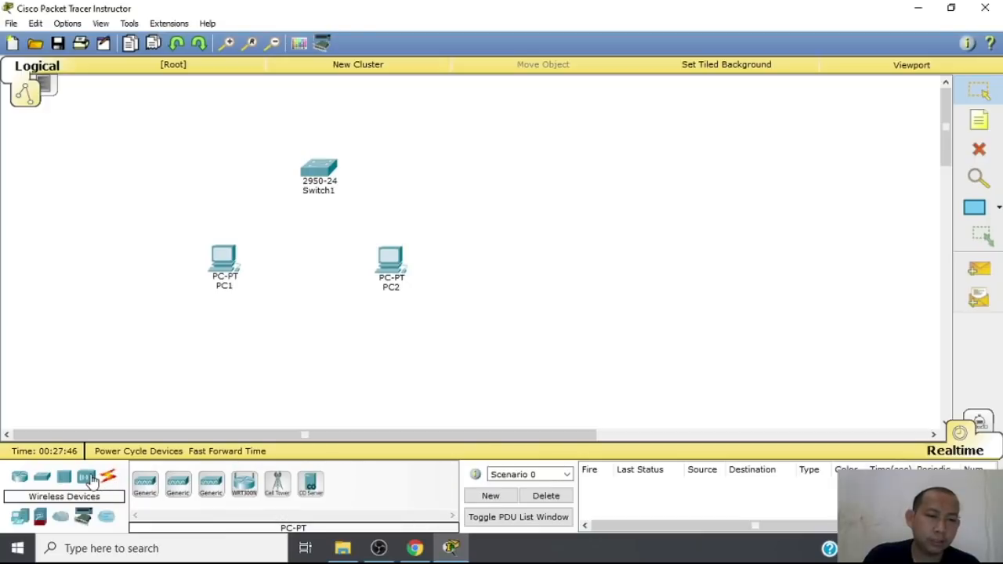
click(109, 479)
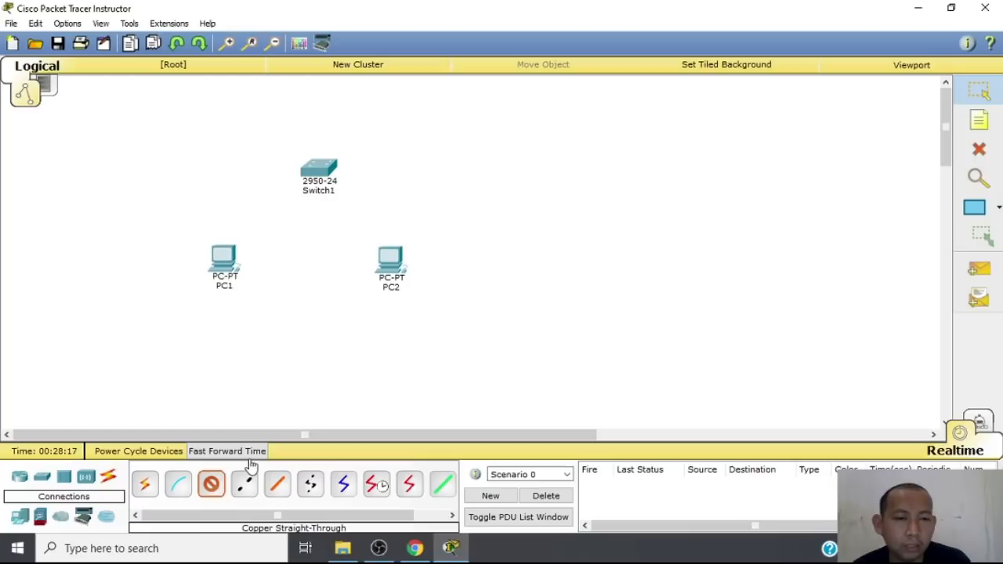
click(212, 484)
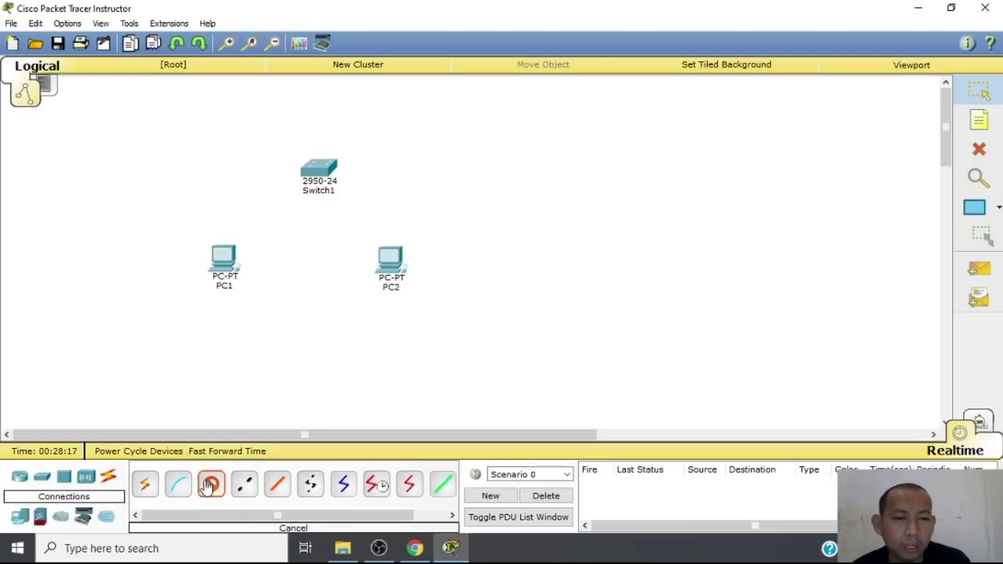
click(213, 487)
click(211, 487)
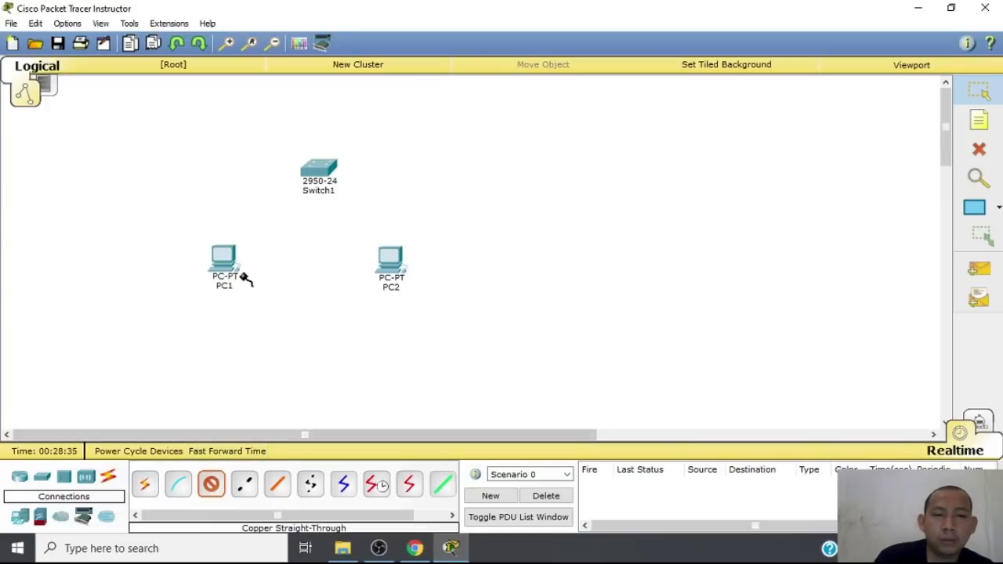
click(216, 488)
click(208, 486)
click(225, 261)
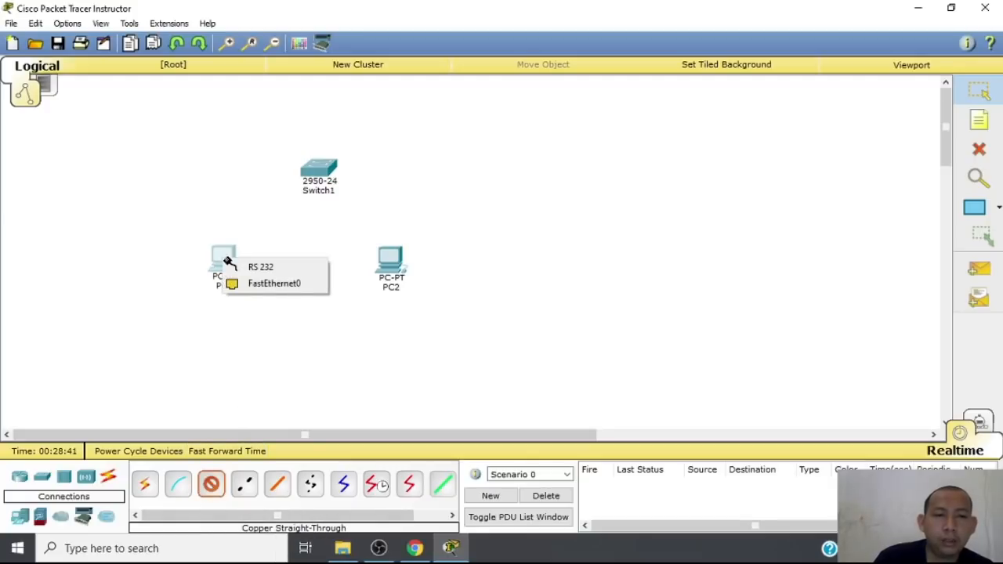
click(214, 489)
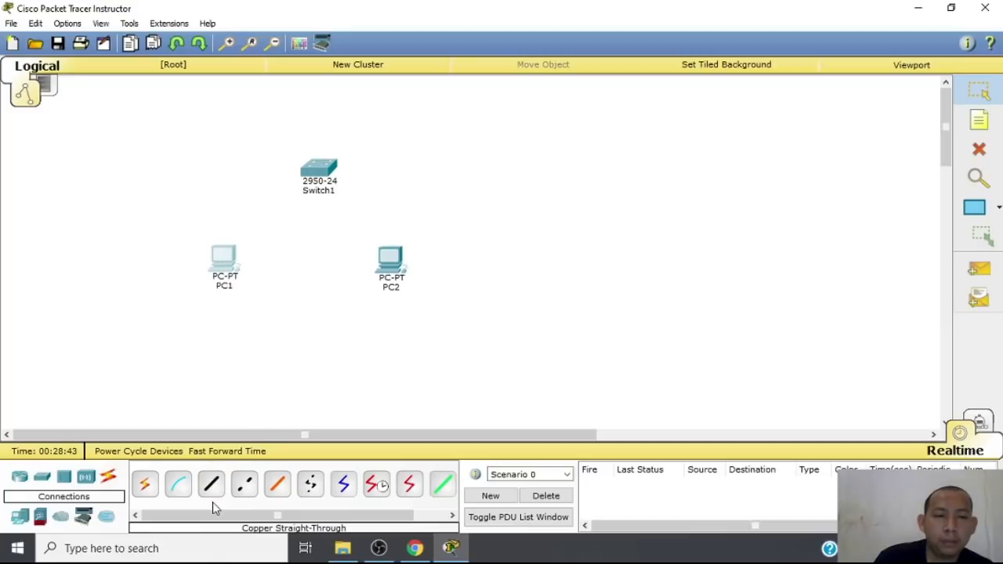
click(210, 480)
click(218, 485)
click(215, 481)
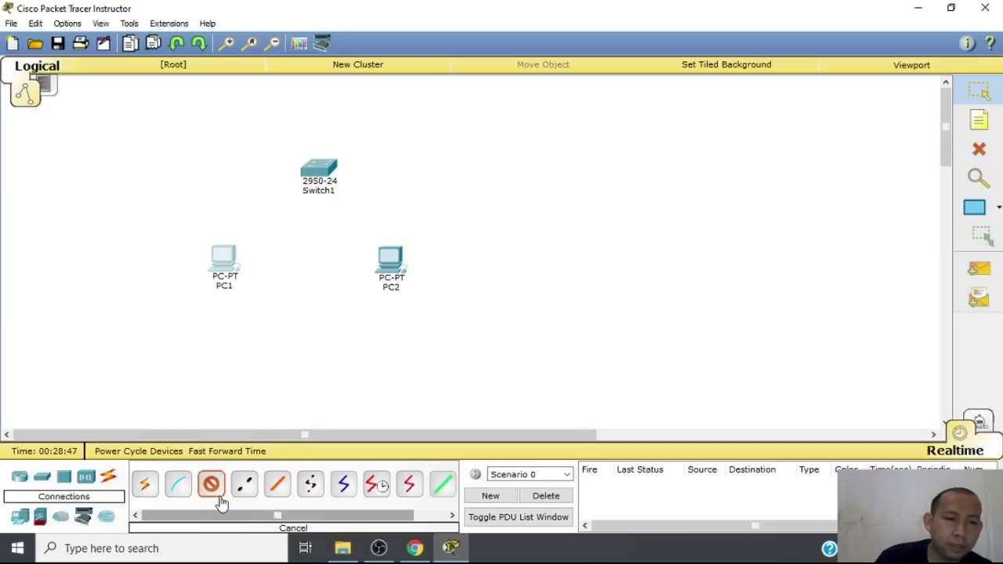
click(217, 486)
Connect PC1's FastEthernet0 port to the switch's FastEthernet0/1 port with a Copper Straight-Through cable
click(223, 495)
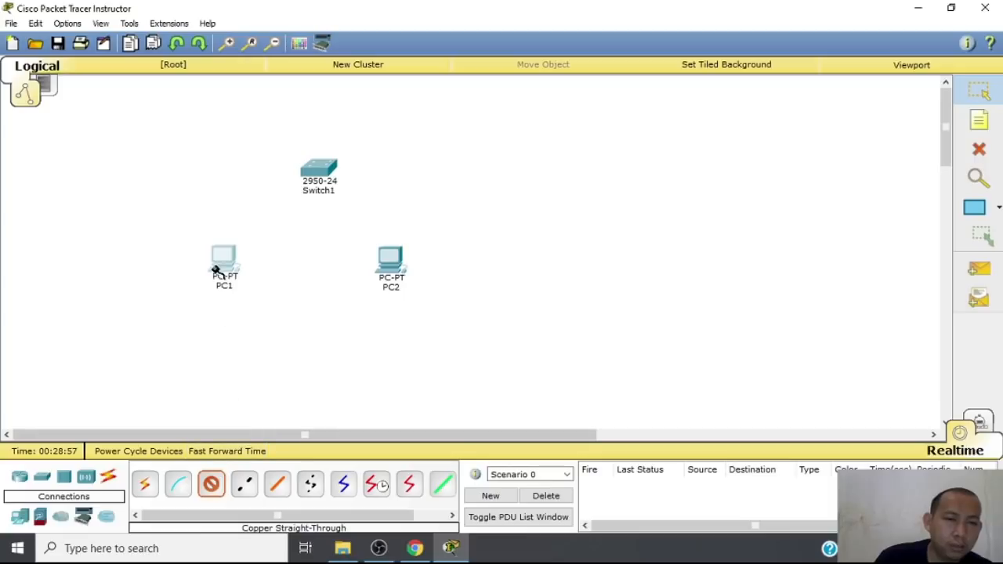
click(229, 260)
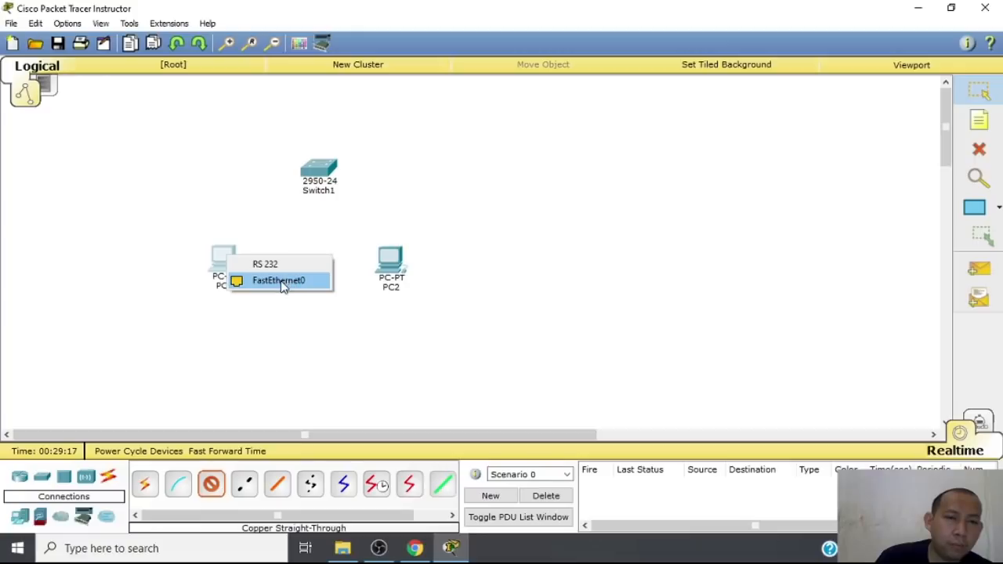
click(280, 285)
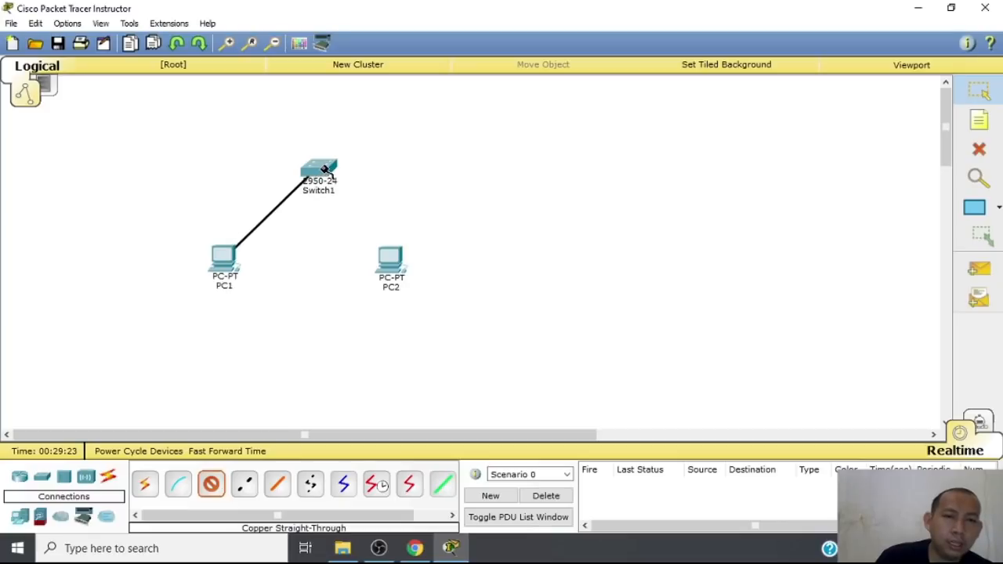
click(322, 174)
click(321, 171)
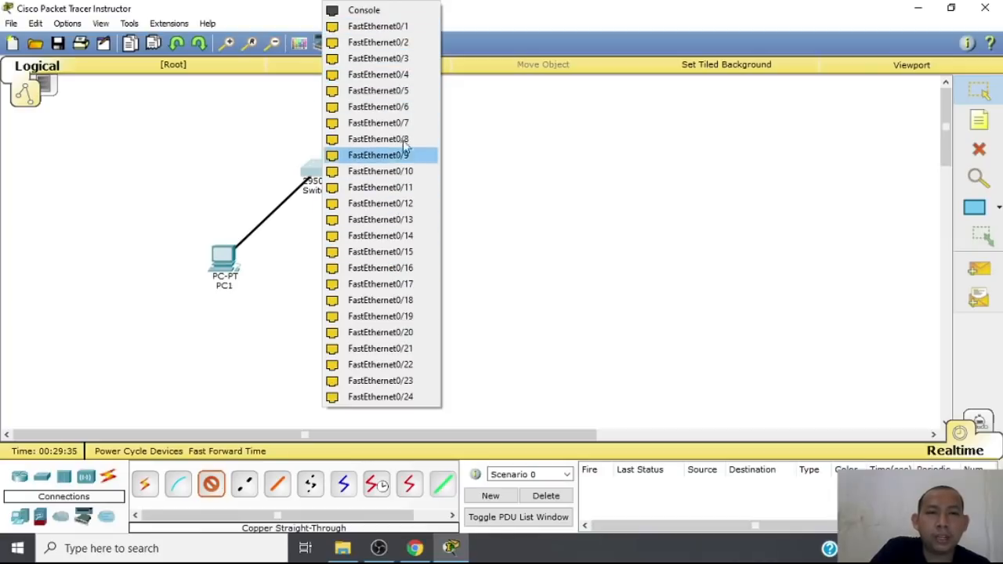
click(397, 28)
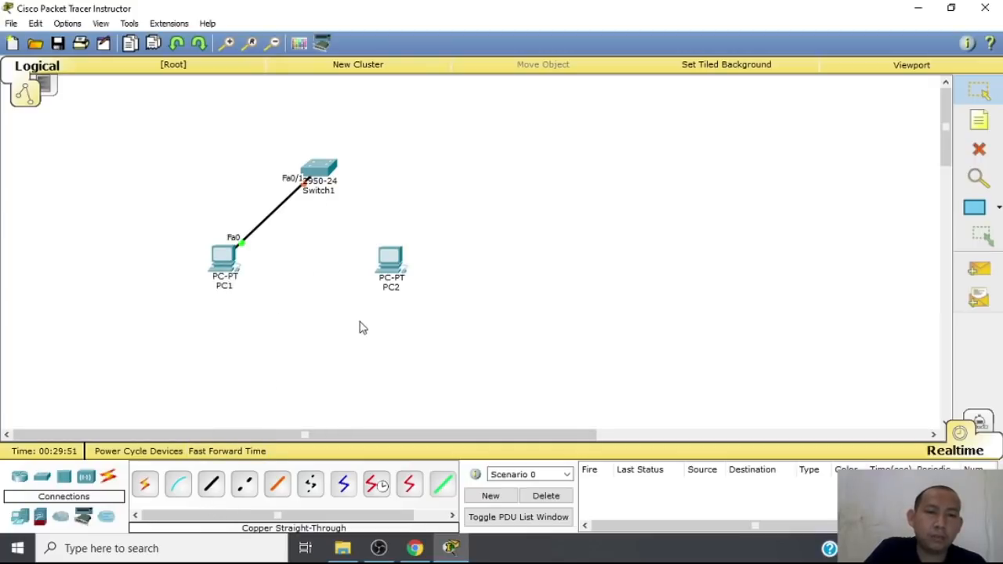
Connect PC2's FastEthernet0 port to the switch's FastEthernet0/2 port with a Copper Straight-Through cable
click(215, 488)
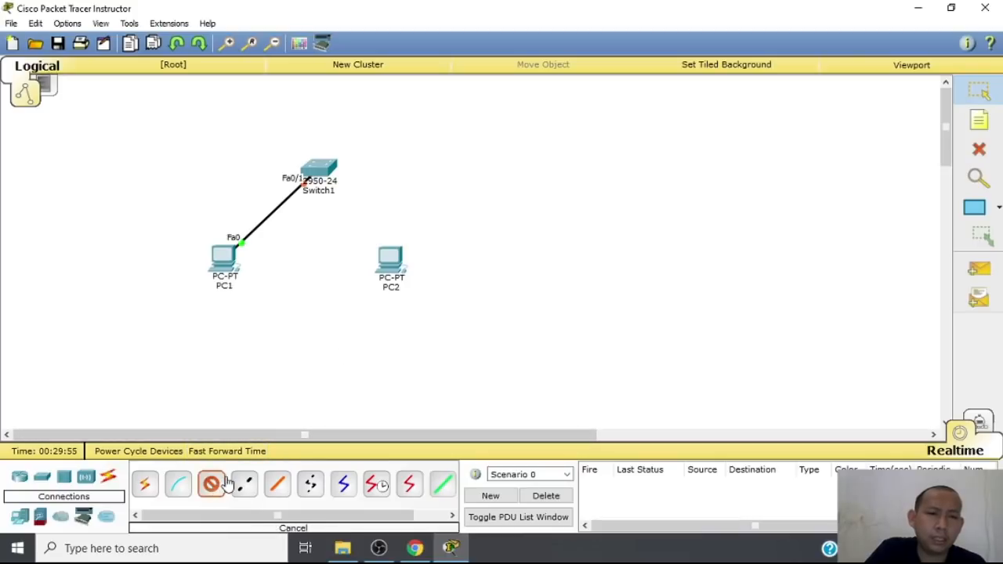
click(397, 261)
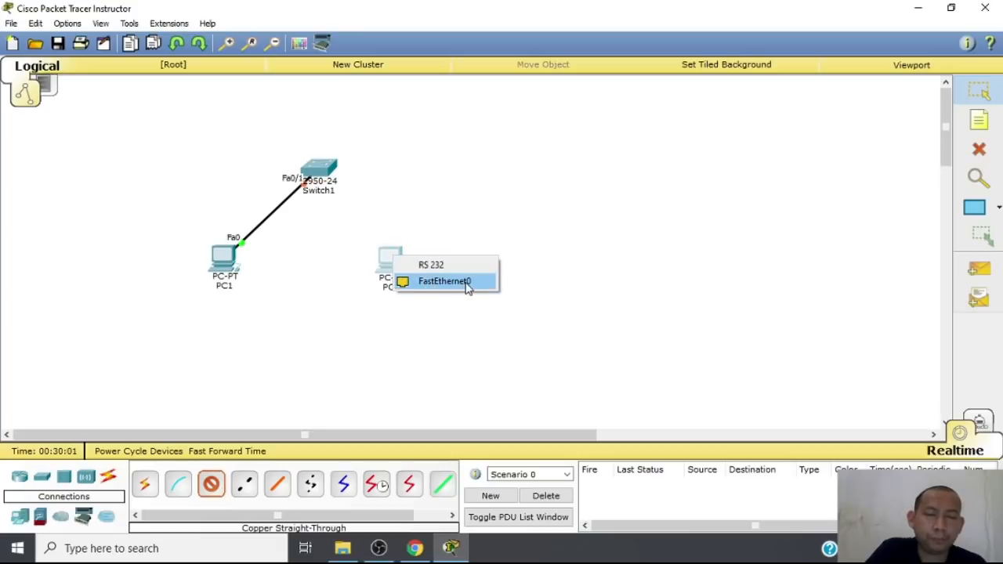
click(465, 286)
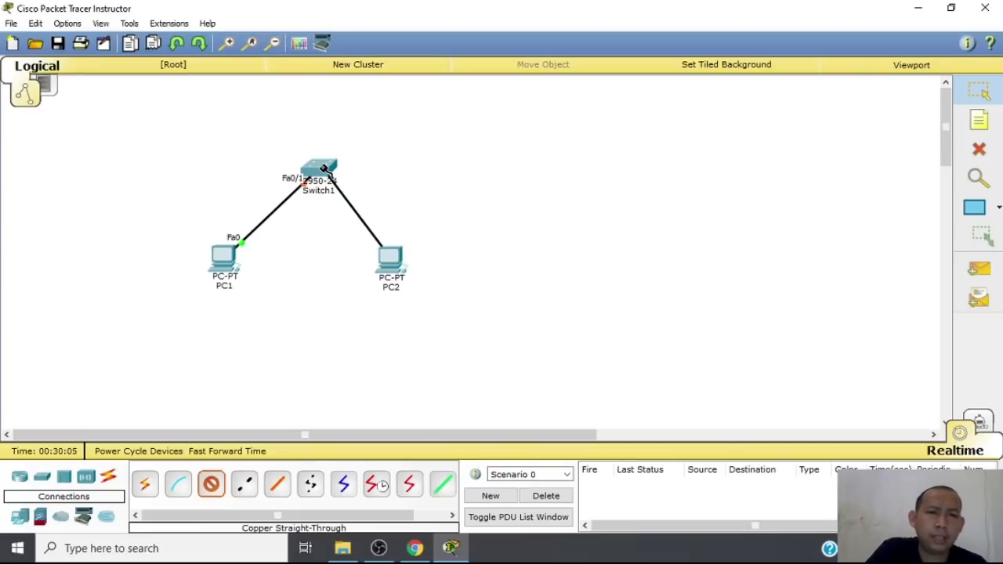
mouse_move(323, 169)
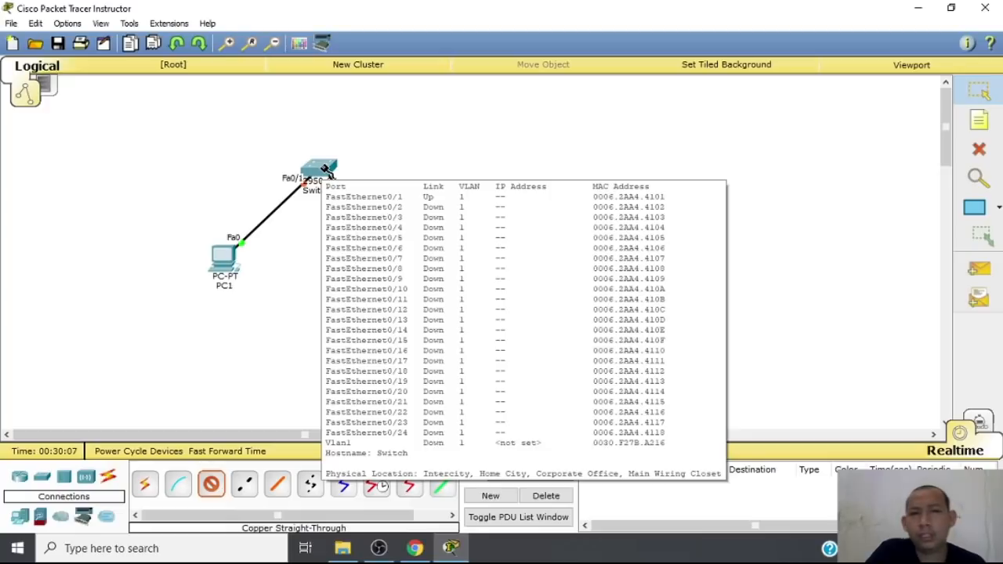
click(325, 170)
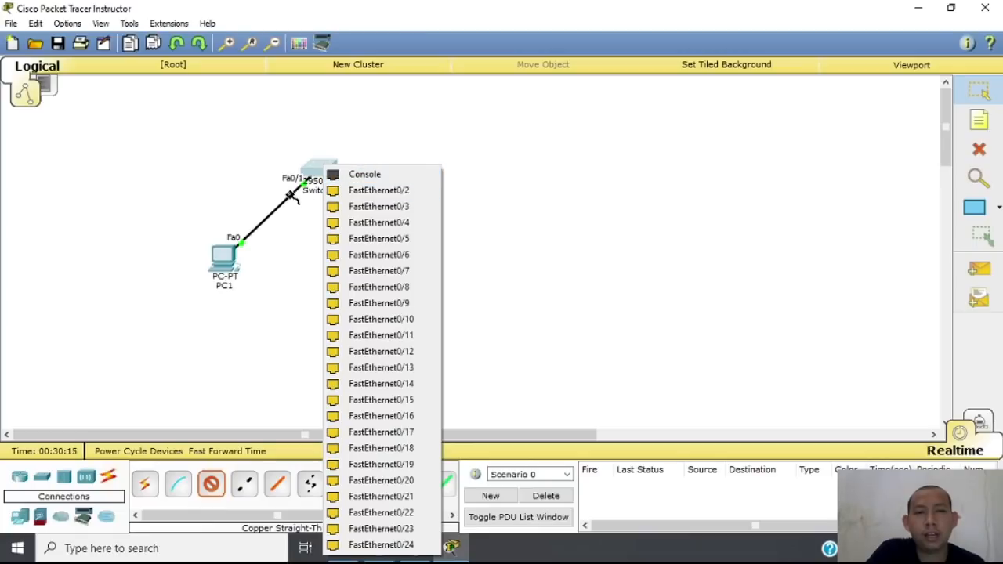
click(394, 196)
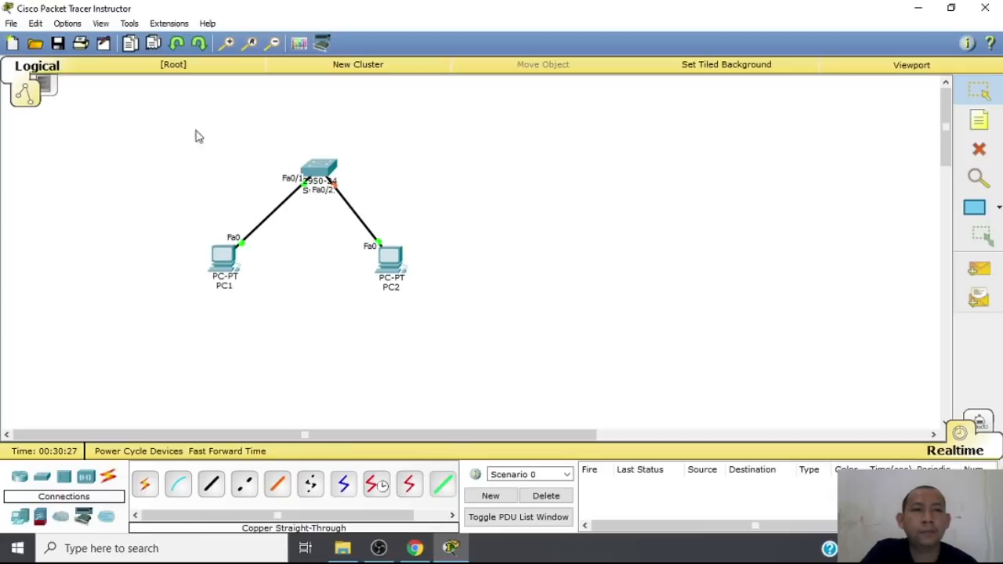
Move PC2 a little farther away from the switch, outward and down
click(64, 25)
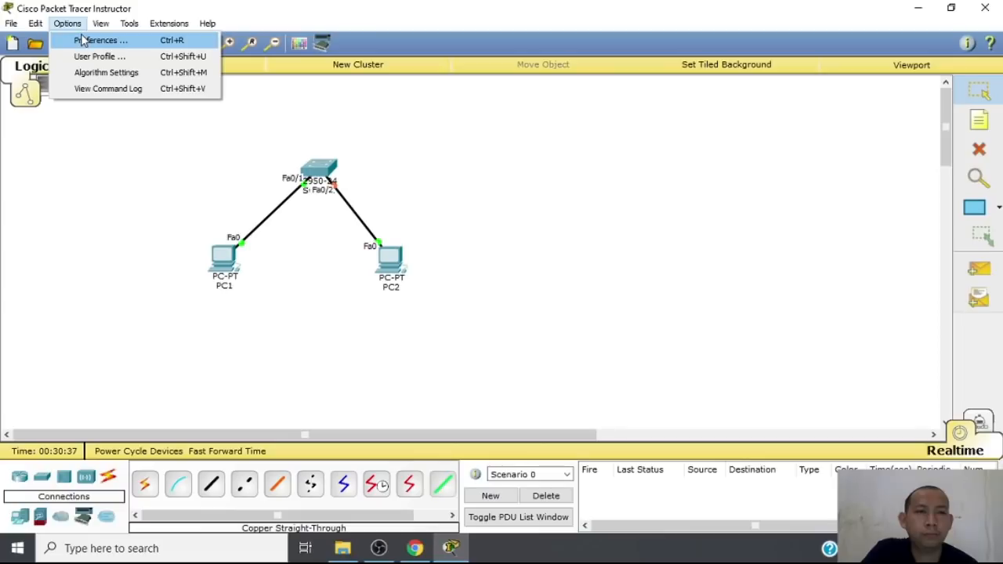
click(441, 138)
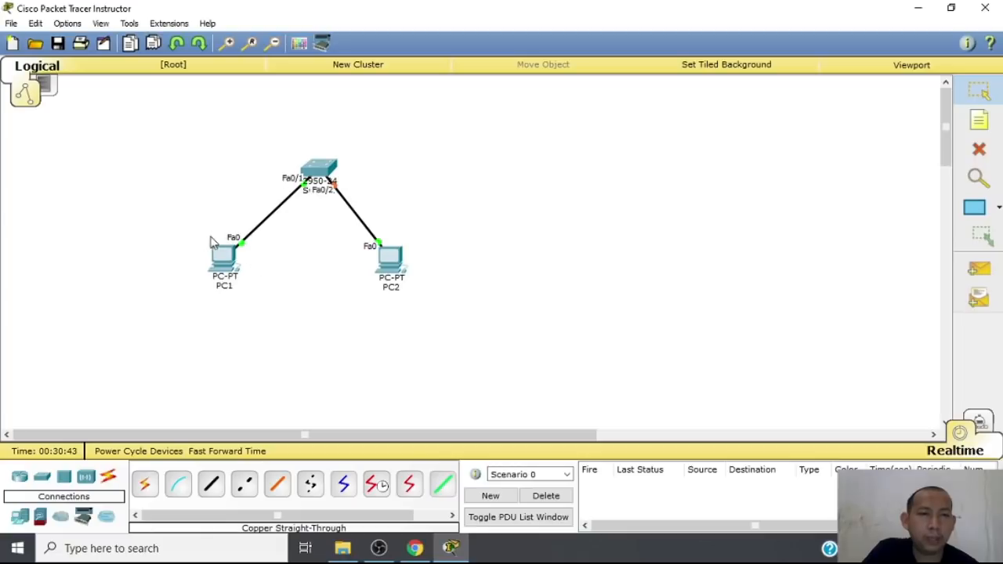
drag(392, 285, 423, 283)
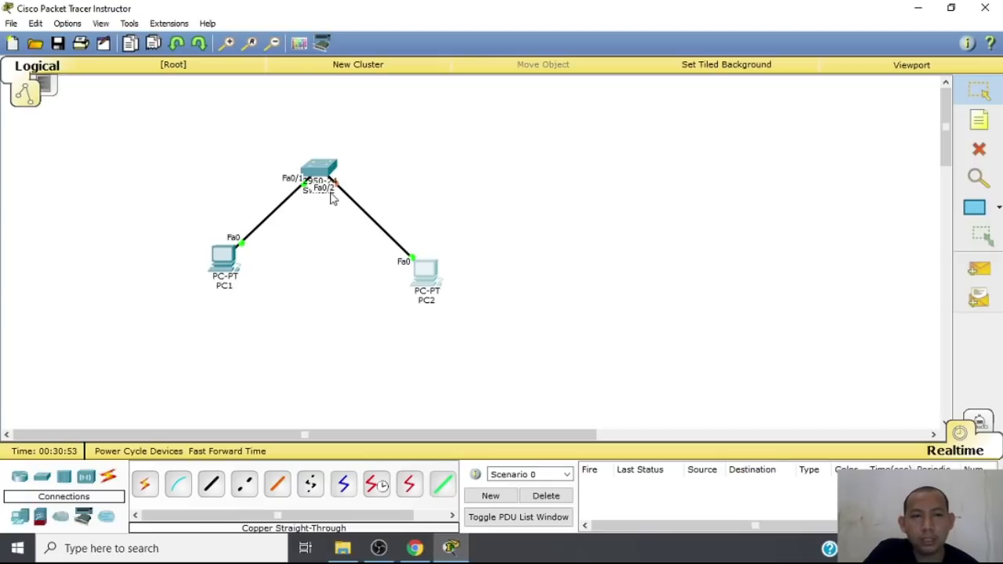
Turn off Always Show Port Labels in the interface preferences and close the preferences
click(75, 25)
click(83, 39)
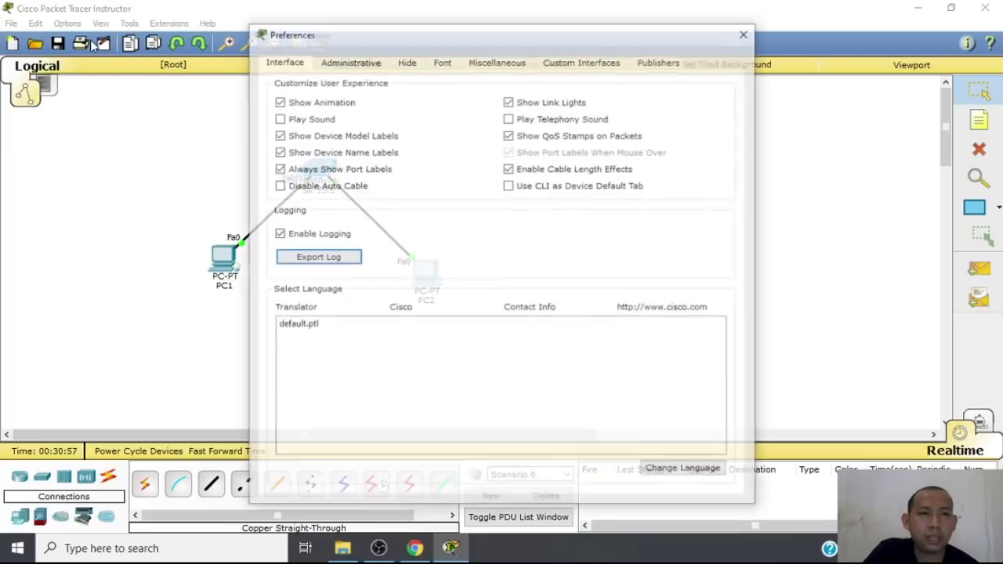
click(278, 168)
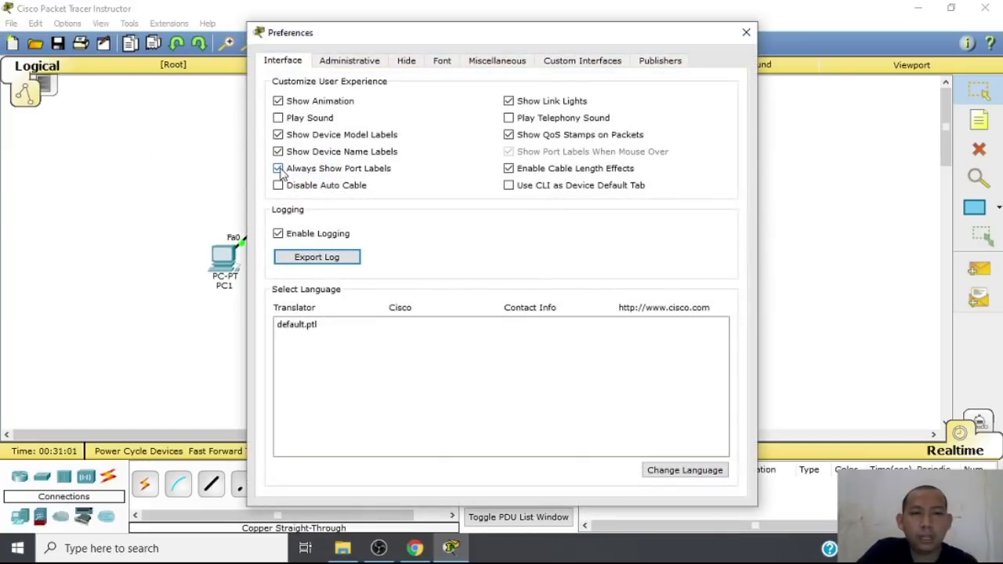
click(278, 169)
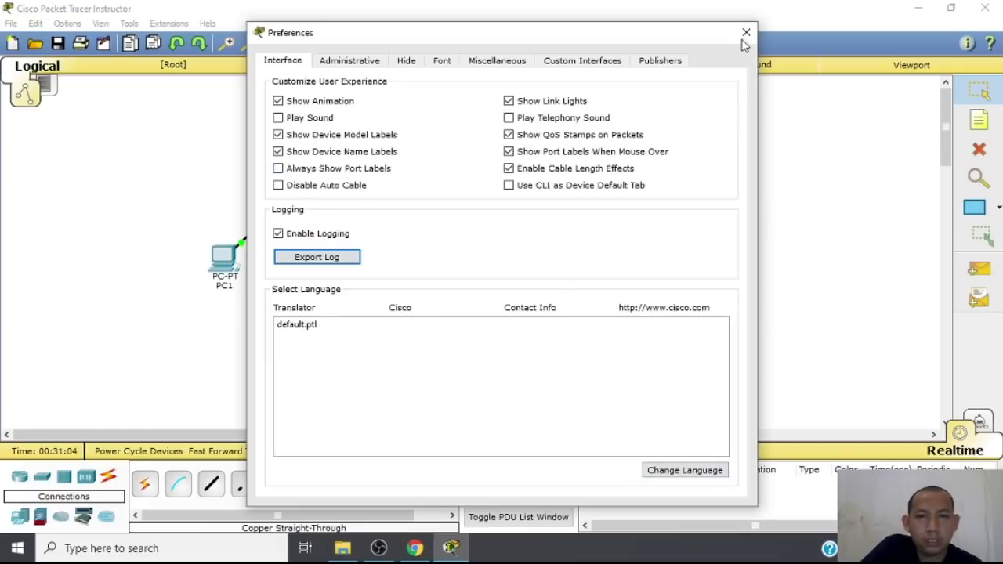
click(745, 32)
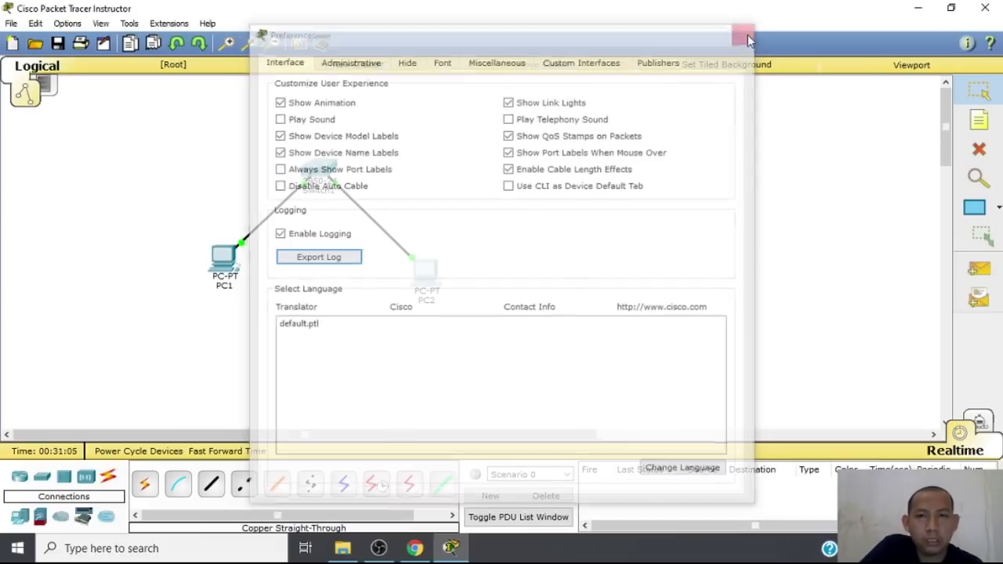
click(66, 23)
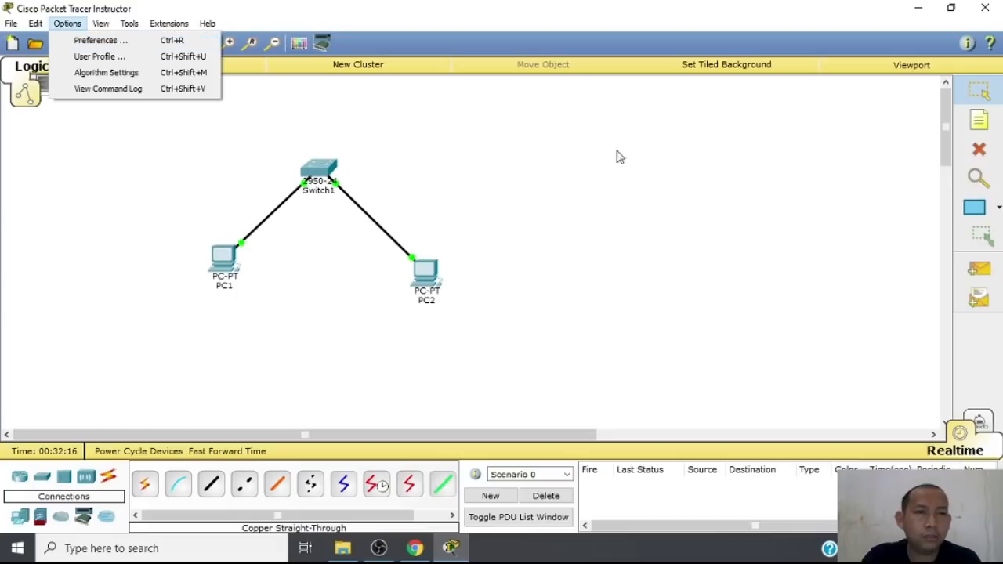
click(583, 166)
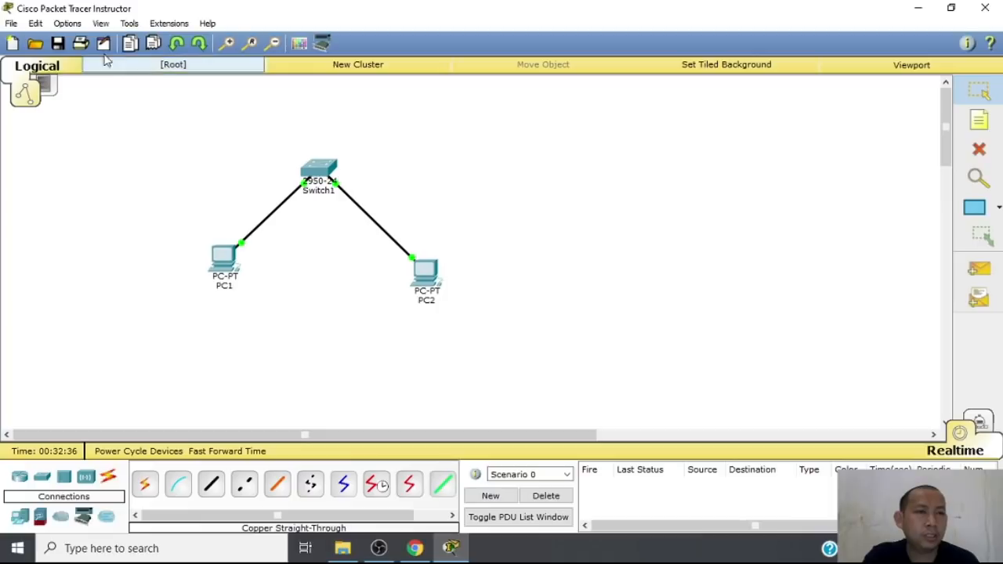
Turn on Always Show Port Labels in the interface preferences and close the preferences
click(78, 31)
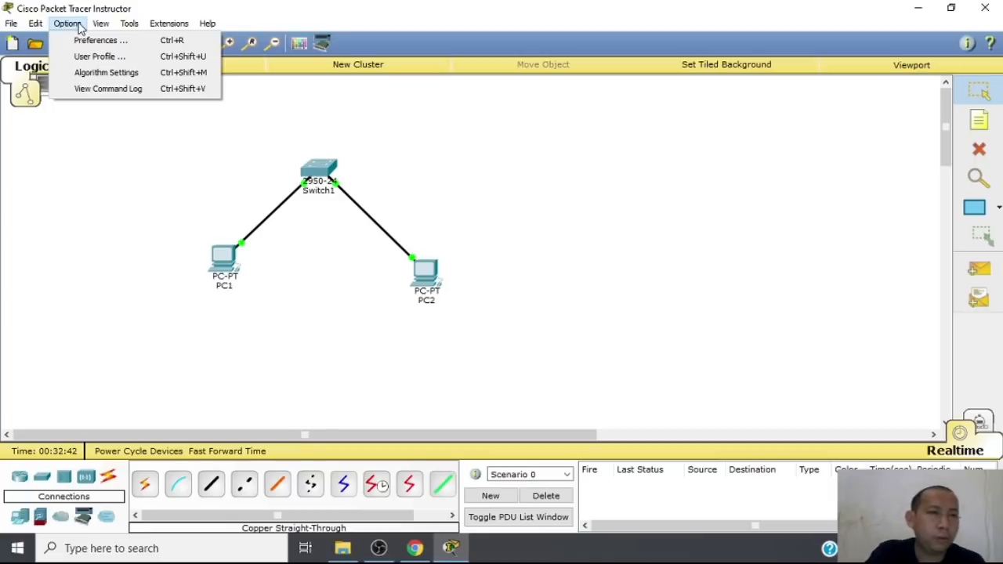
click(87, 43)
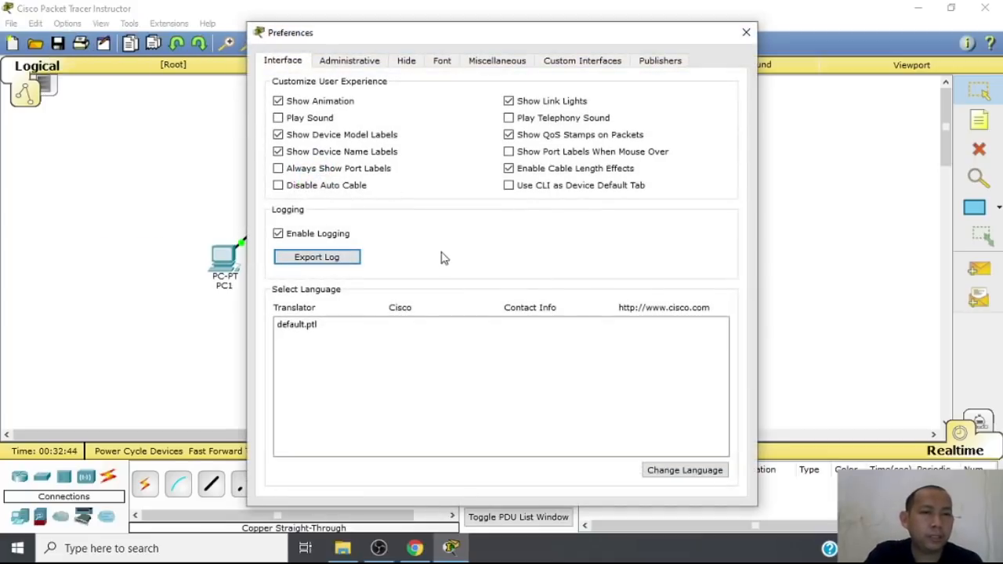
click(279, 168)
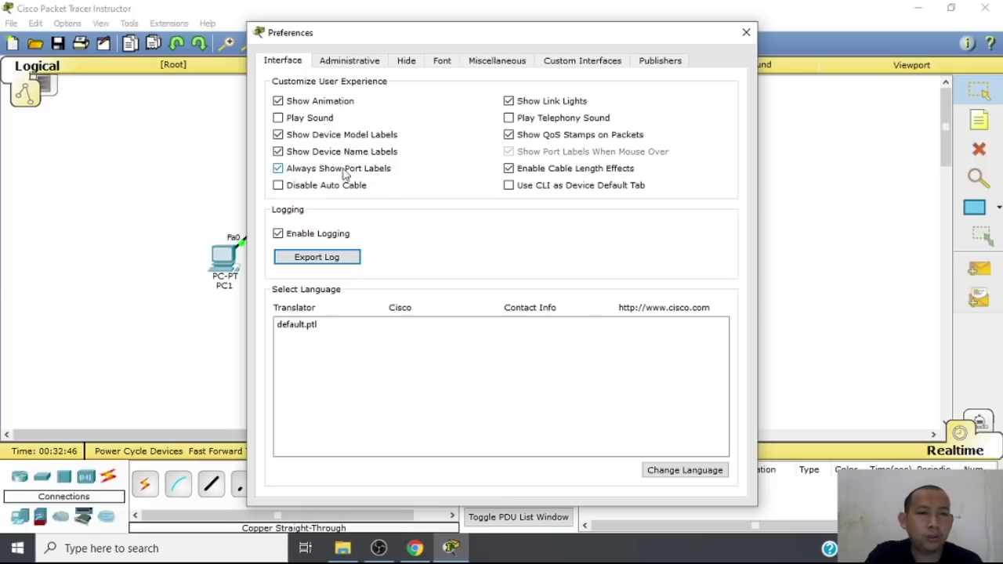
click(747, 33)
Spread out the topology by moving PC1 and PC2 farther apart and shifting the switch slightly up and toward PC1
drag(426, 262, 452, 247)
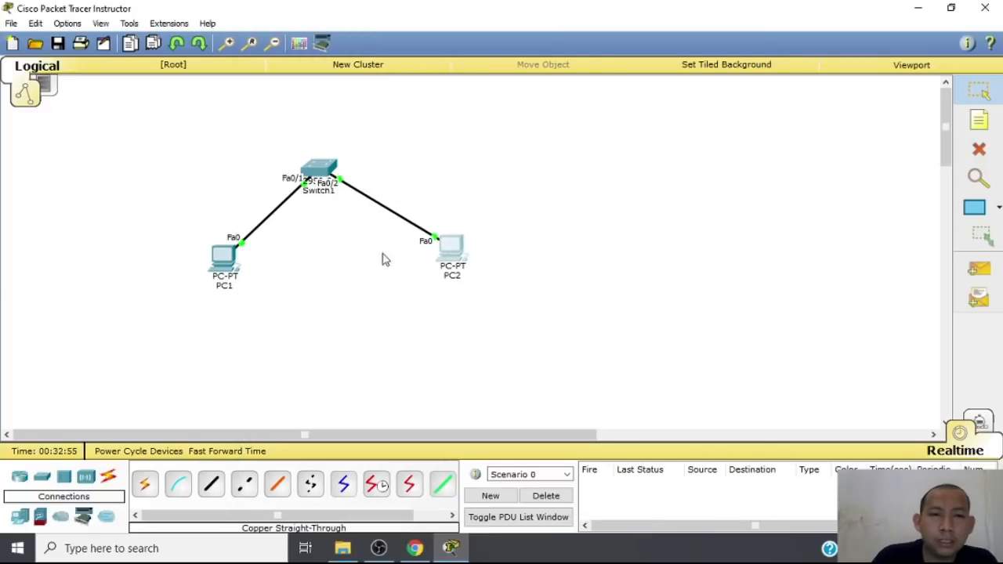
drag(241, 260, 177, 254)
drag(448, 257, 484, 269)
drag(312, 166, 290, 145)
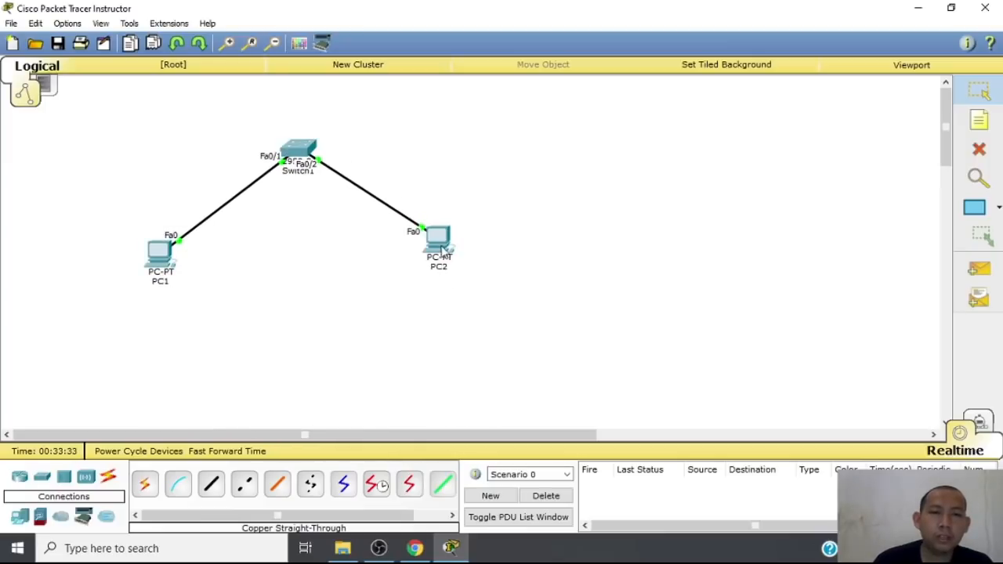
mouse_move(442, 250)
mouse_down()
mouse_move(390, 264)
mouse_move(424, 277)
mouse_move(444, 269)
mouse_up()
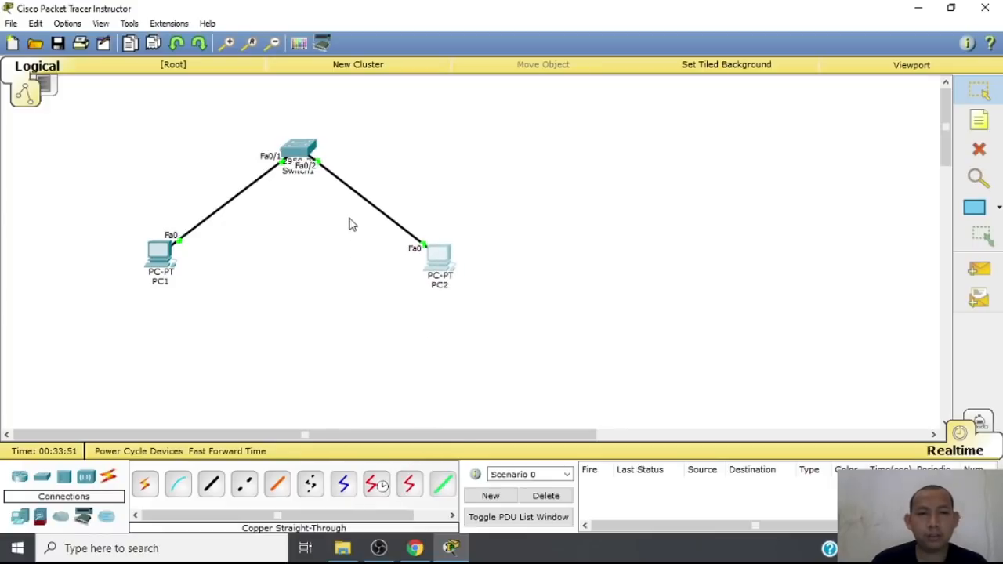
drag(350, 224, 556, 350)
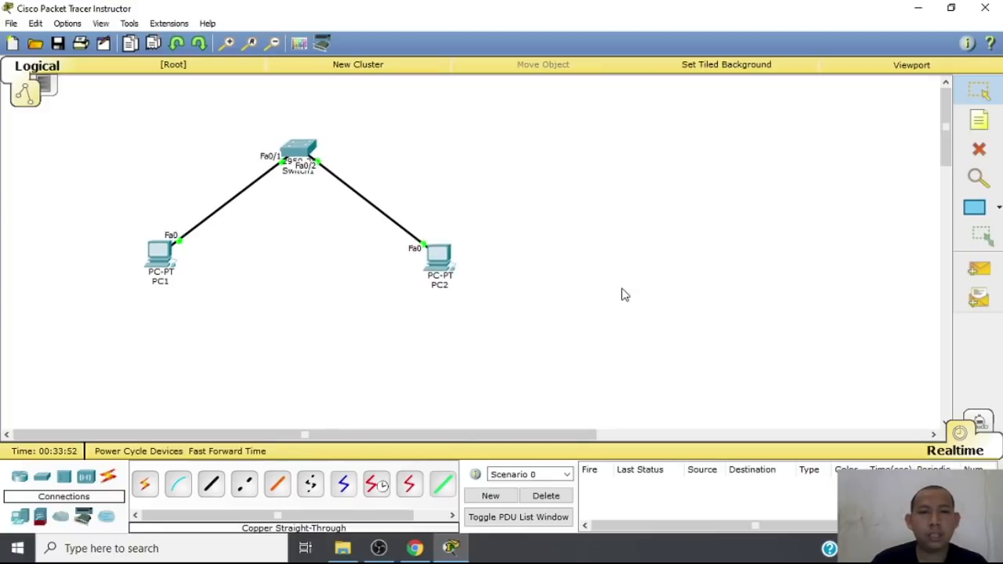
drag(84, 200, 282, 353)
click(375, 319)
drag(97, 206, 315, 359)
drag(362, 221, 617, 373)
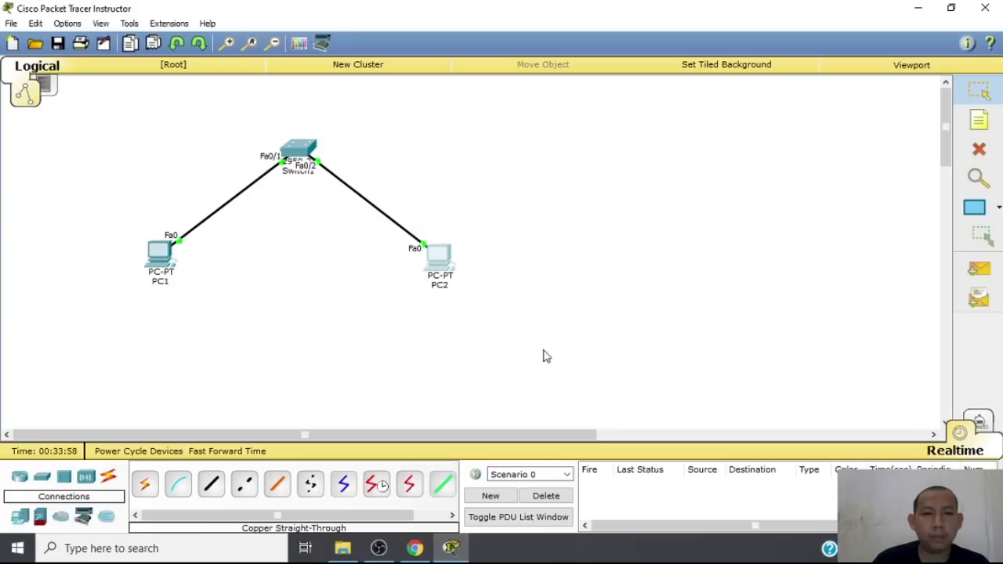
click(374, 310)
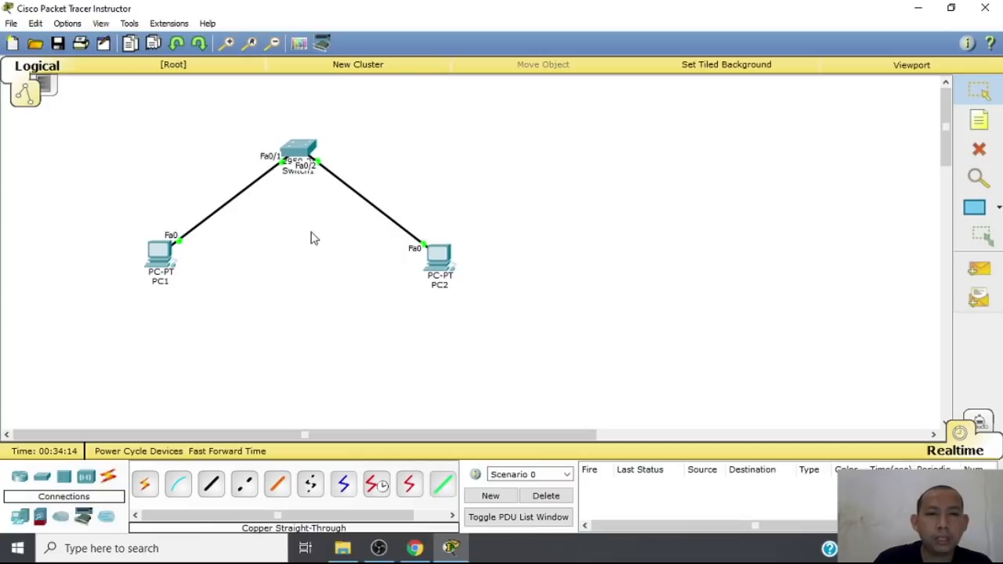
Open PC1's desktop applications, look at its Web Browser and close the browser again
click(161, 256)
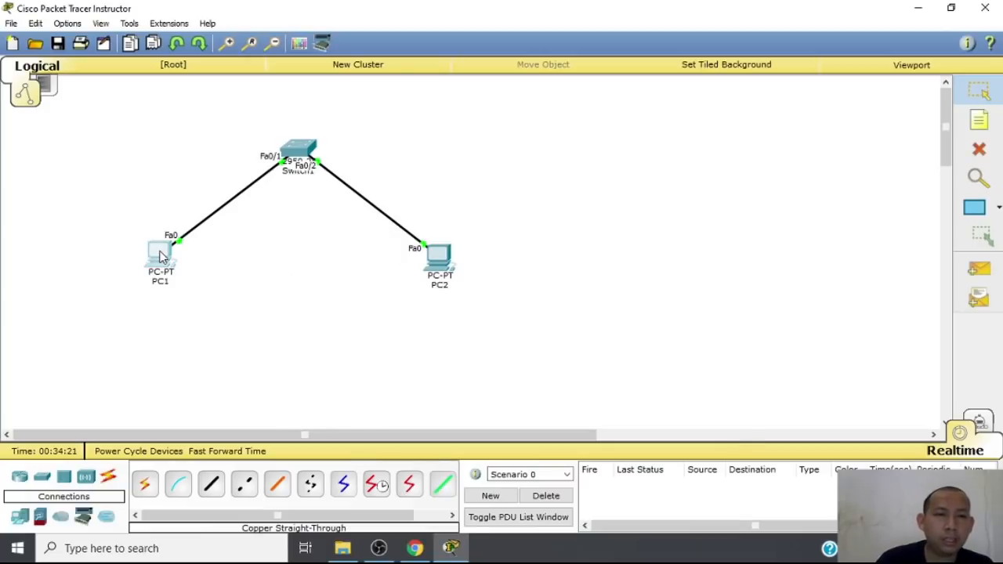
drag(572, 91, 385, 68)
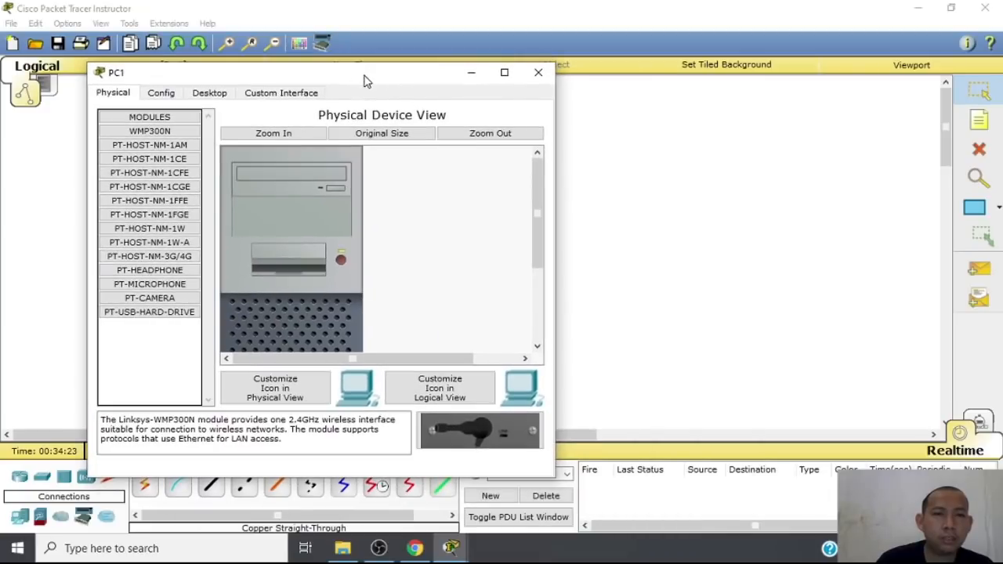
click(205, 93)
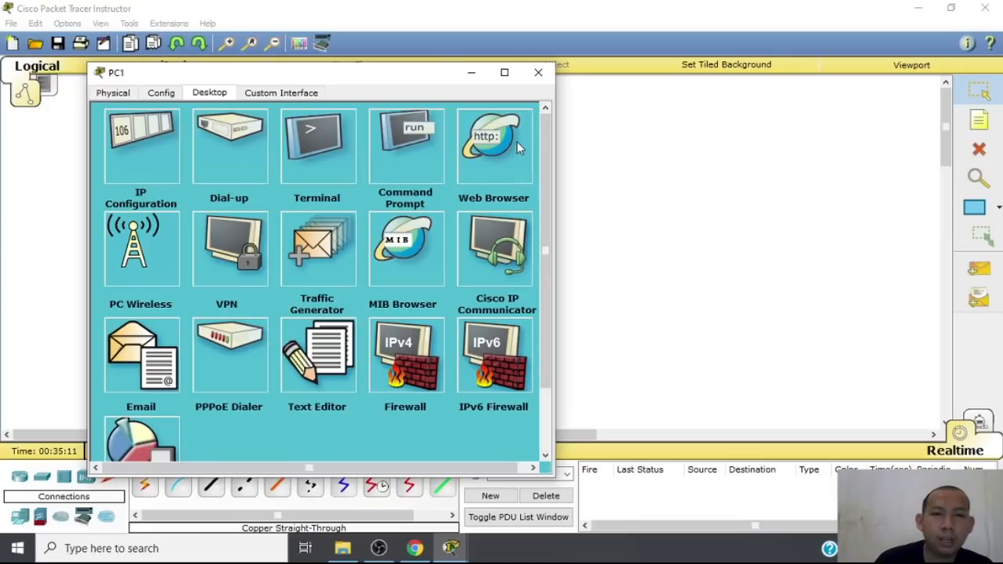
click(516, 141)
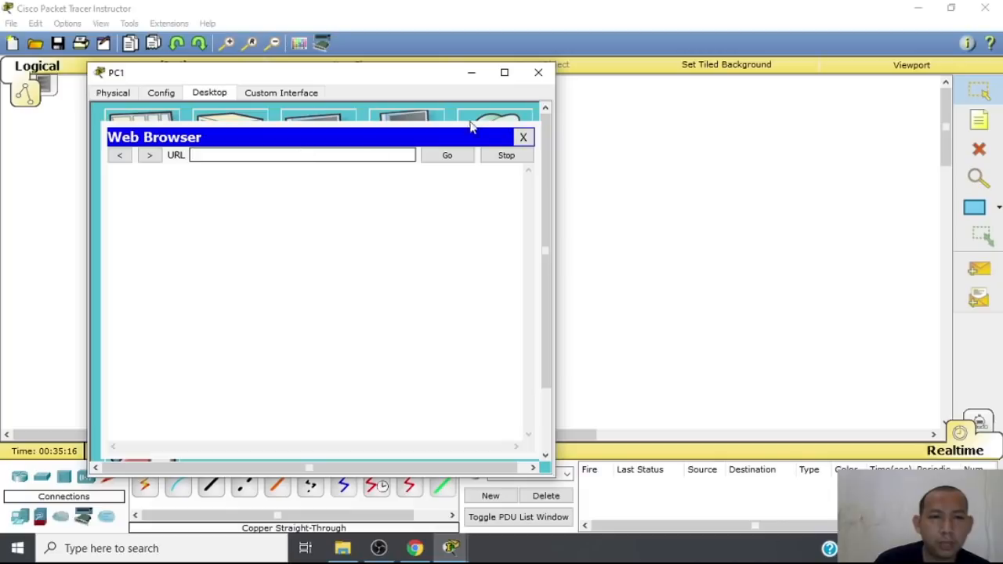
click(523, 138)
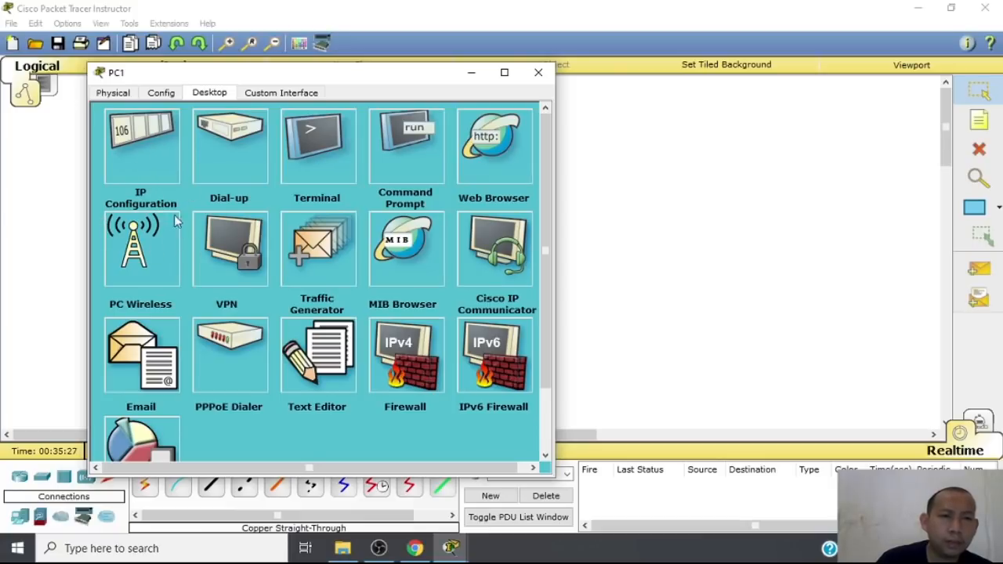
Give PC1 the static IP address 192.168.10.1 with subnet mask 255.255.255.0 and close its configuration window
click(148, 143)
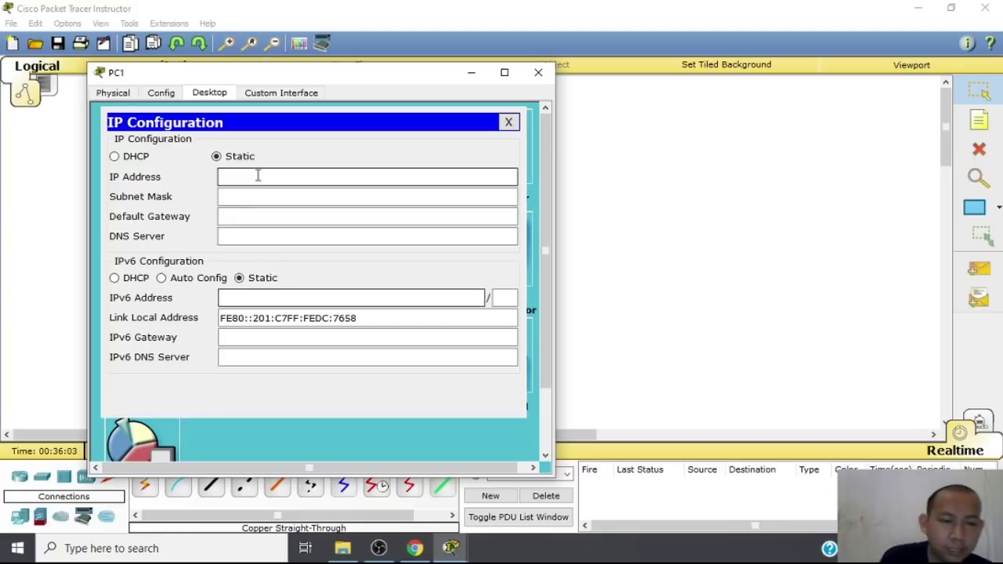
click(258, 176)
text(192.168.10.1)
click(259, 200)
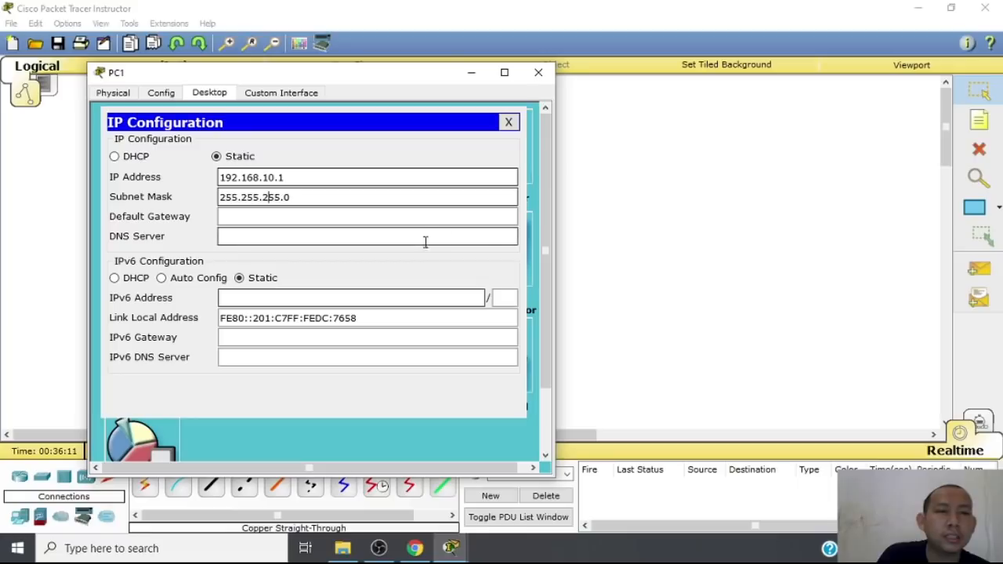
click(325, 180)
click(330, 201)
click(340, 180)
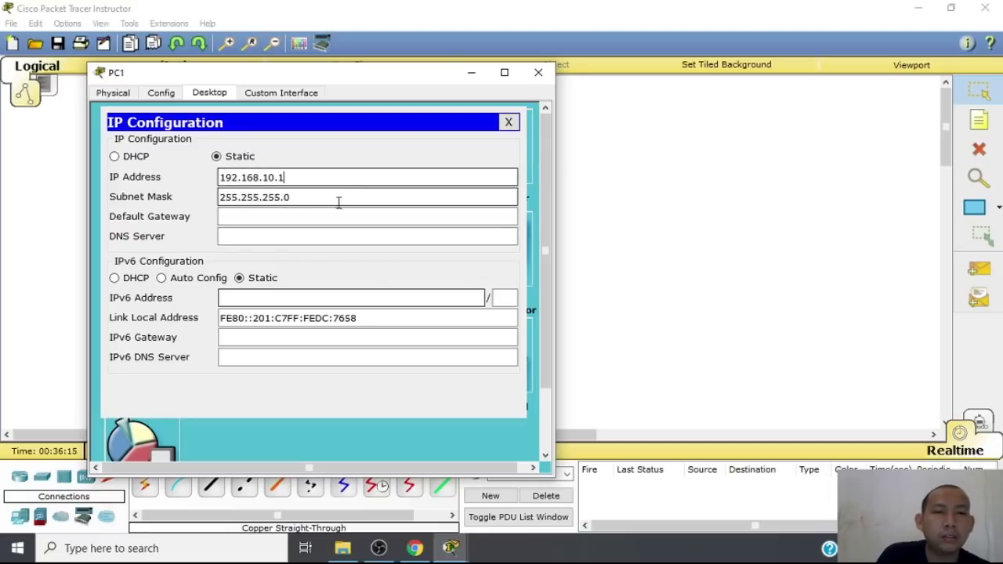
click(347, 179)
click(343, 197)
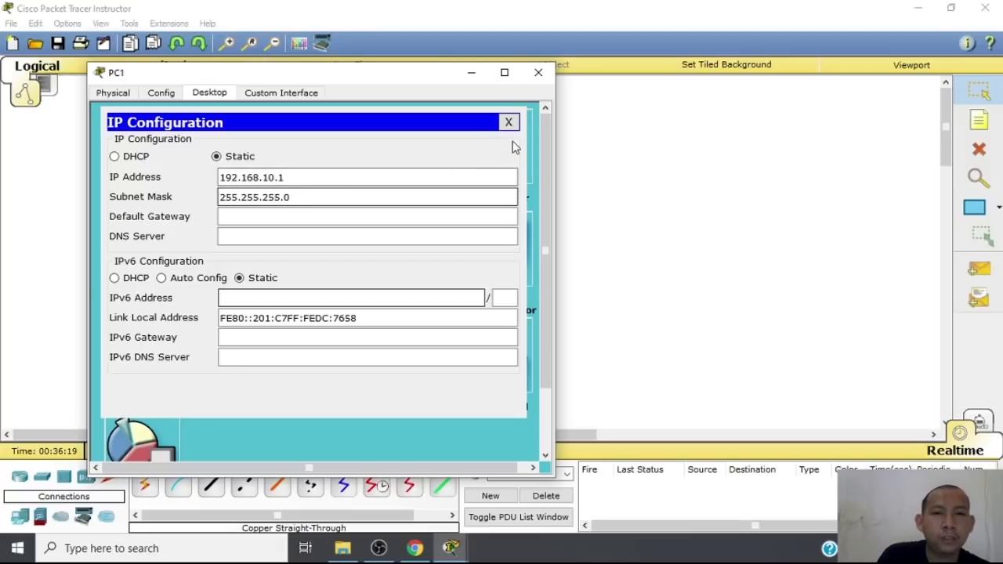
click(509, 124)
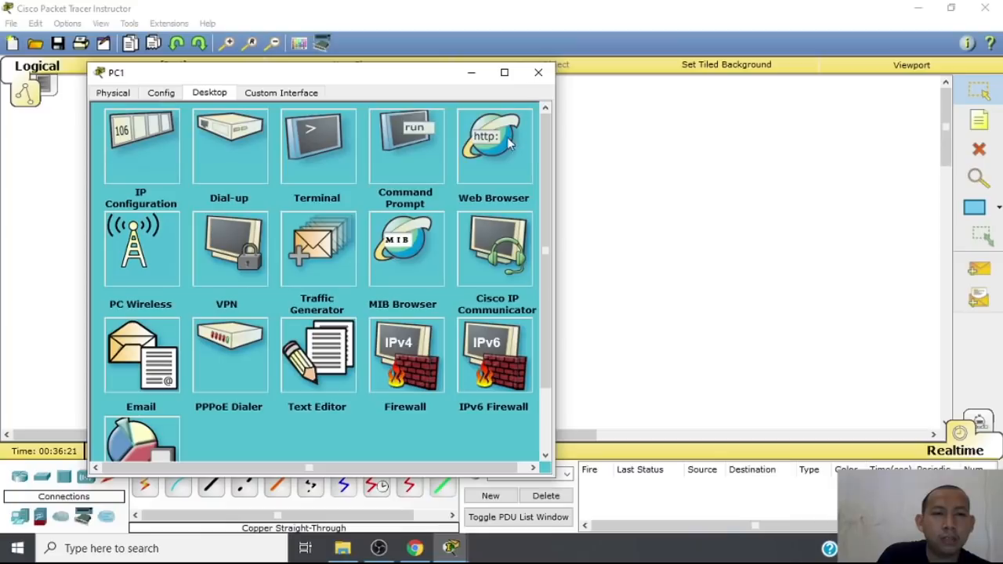
click(538, 72)
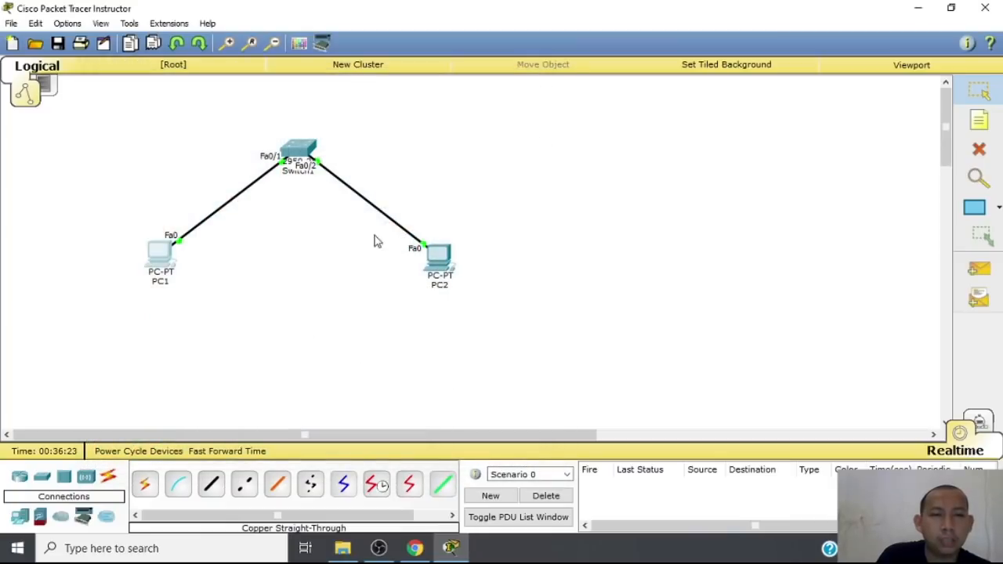
Give PC2 the static IP address 192.168.10.2 with subnet mask 255.255.255.0 and close its configuration window
click(437, 256)
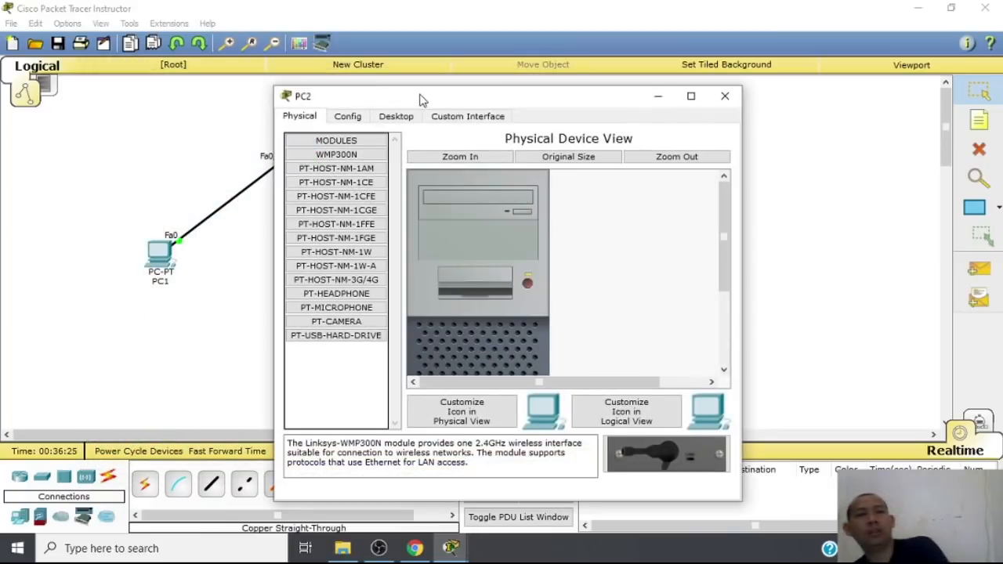
drag(423, 98, 607, 46)
click(580, 65)
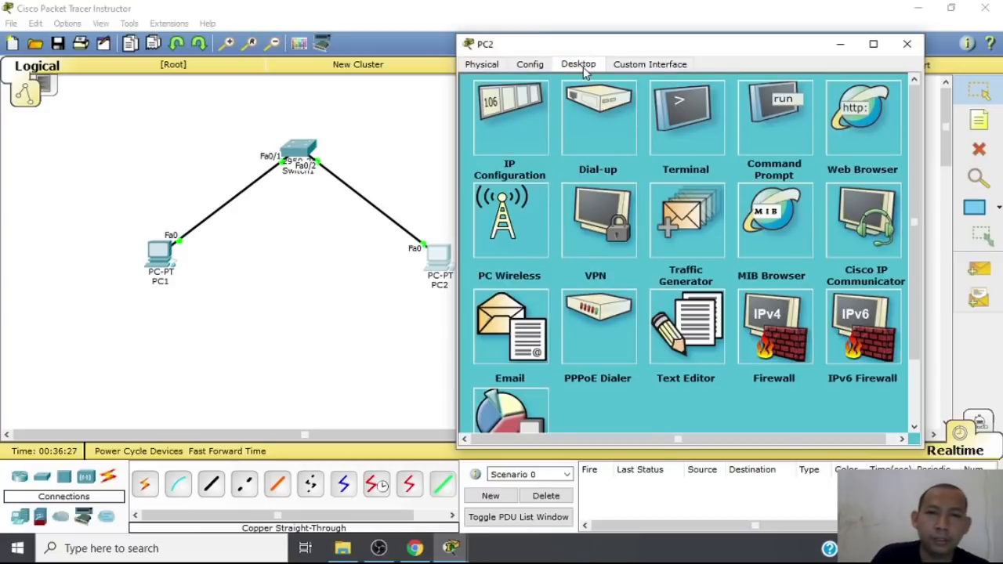
click(518, 135)
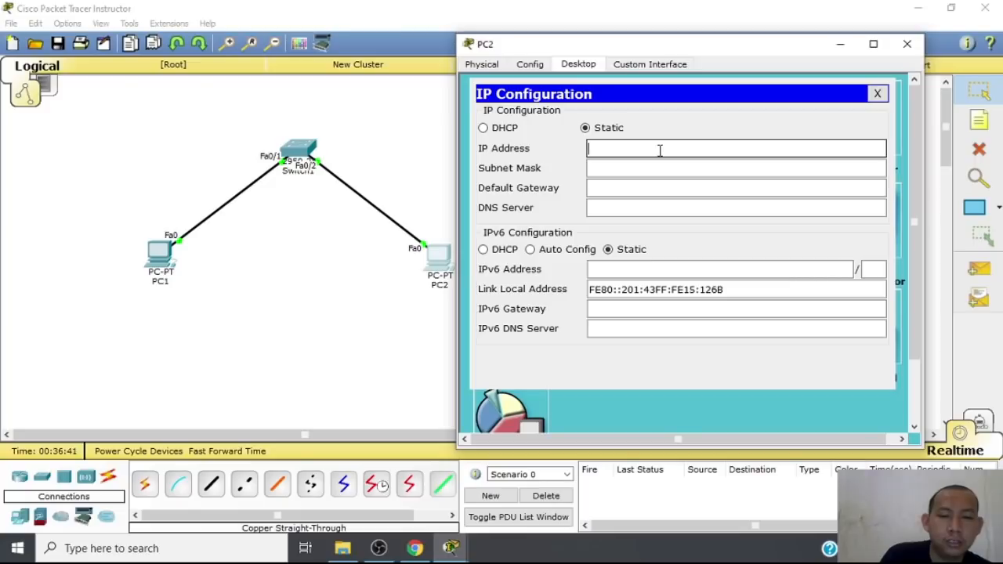
text(2.168.10.2)
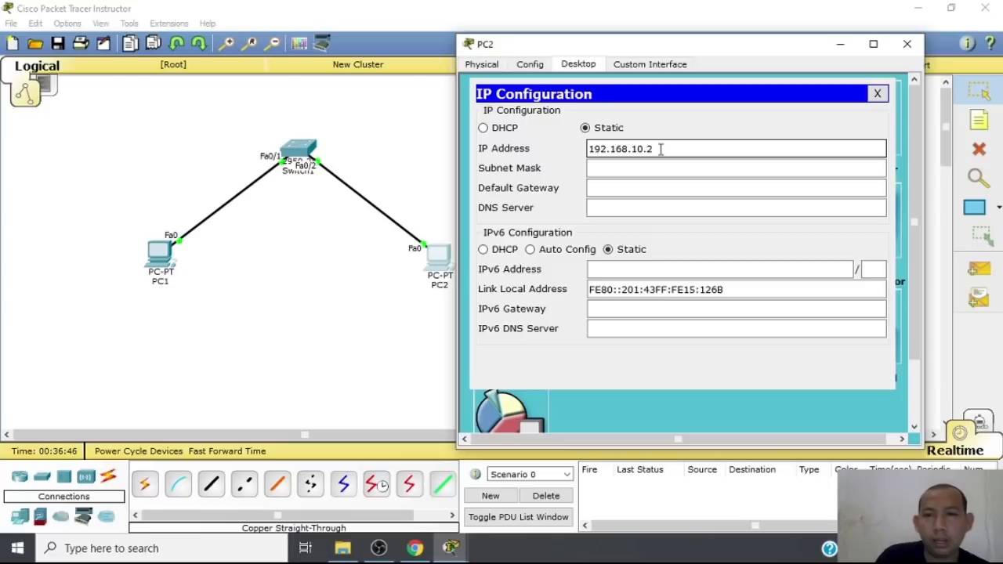
click(642, 168)
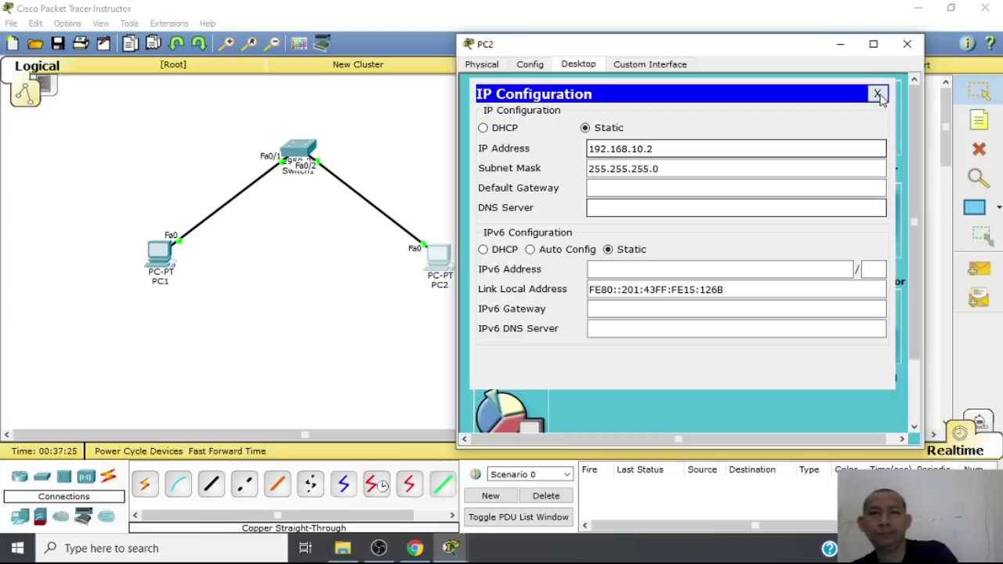
click(880, 95)
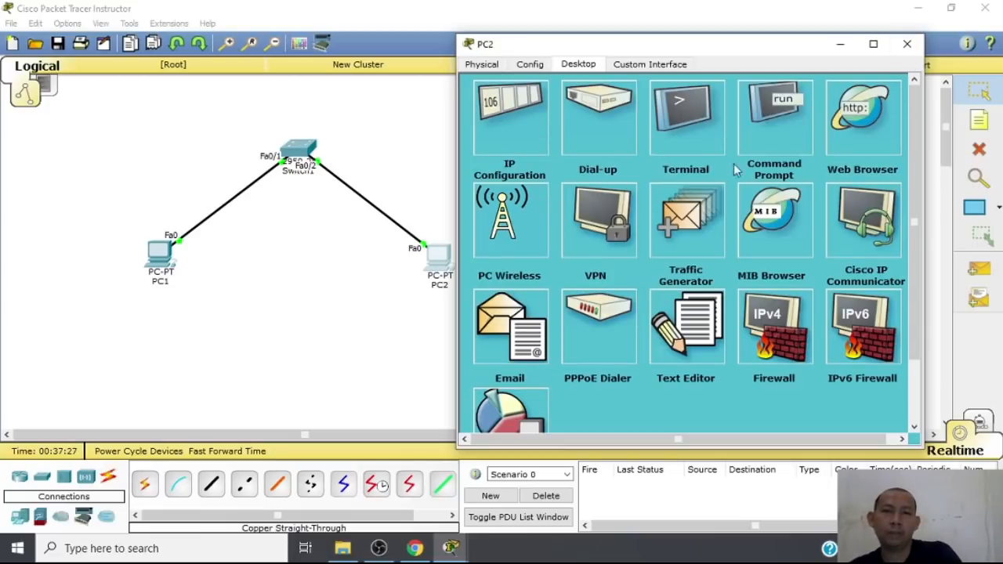
click(906, 43)
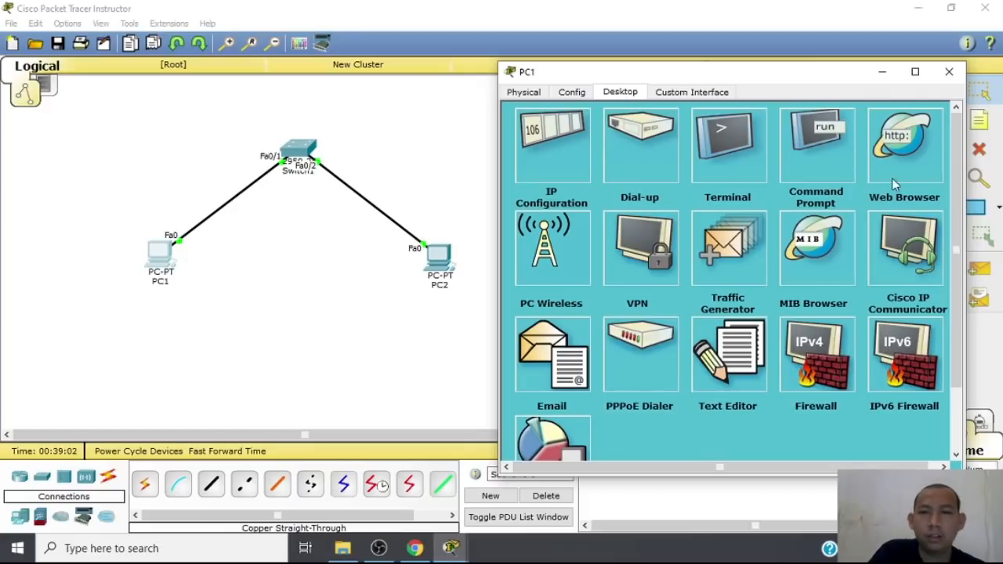
Ping PC2 at 192.168.10.2 from PC1's Command Prompt and examine the reply address and times
click(838, 160)
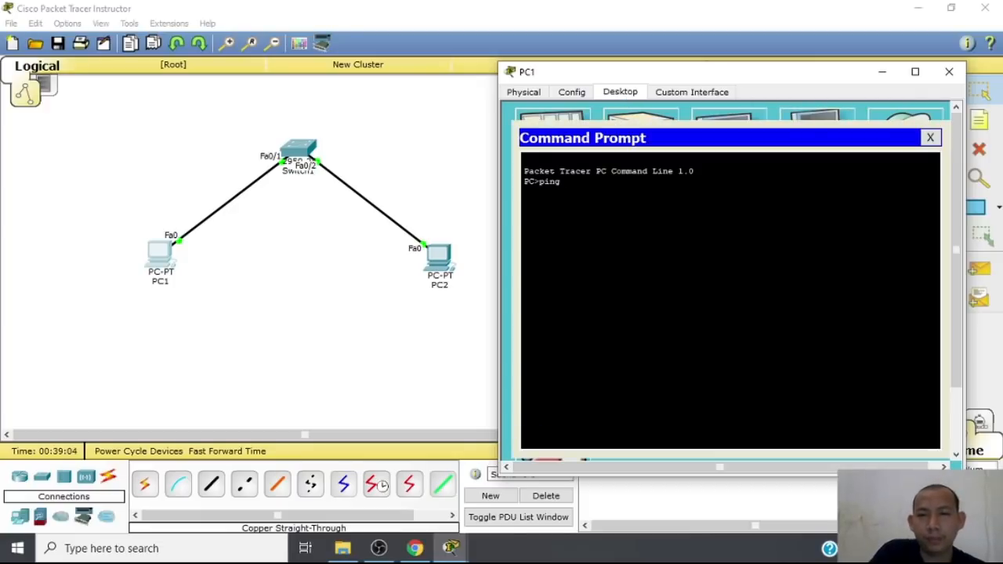
key(BackSpace)
key(BackSpace)
key(BackSpace)
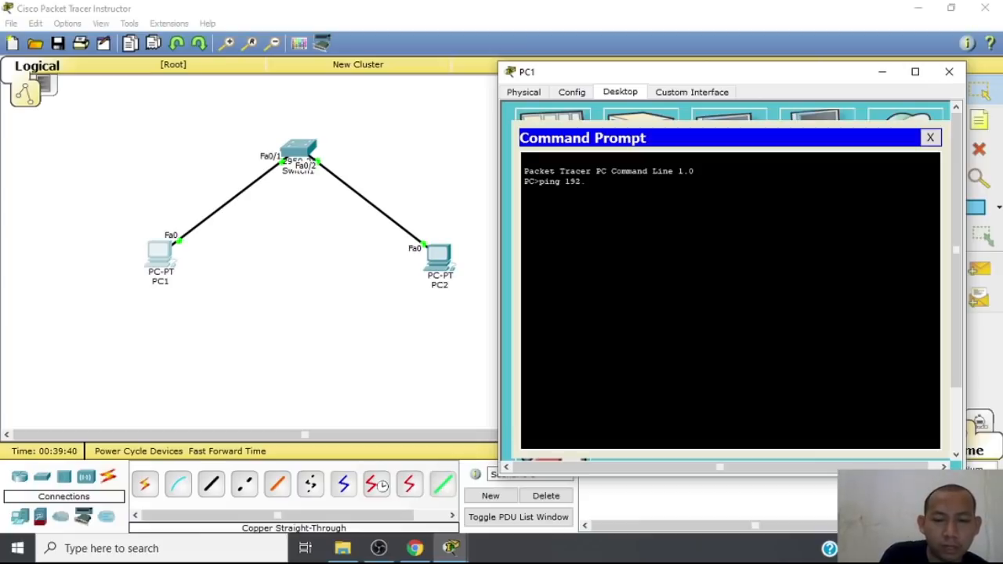
text(168.10.2)
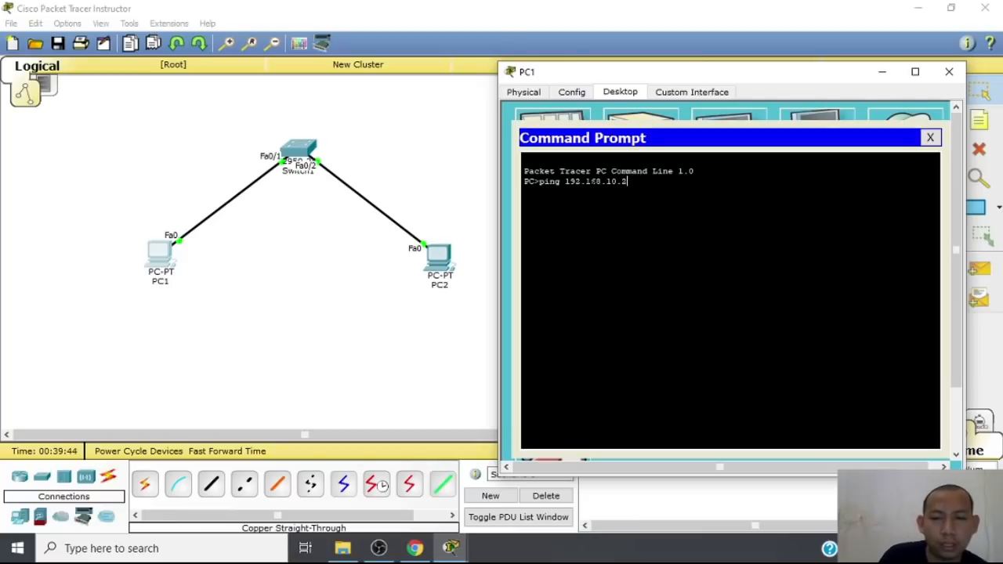
key(Return)
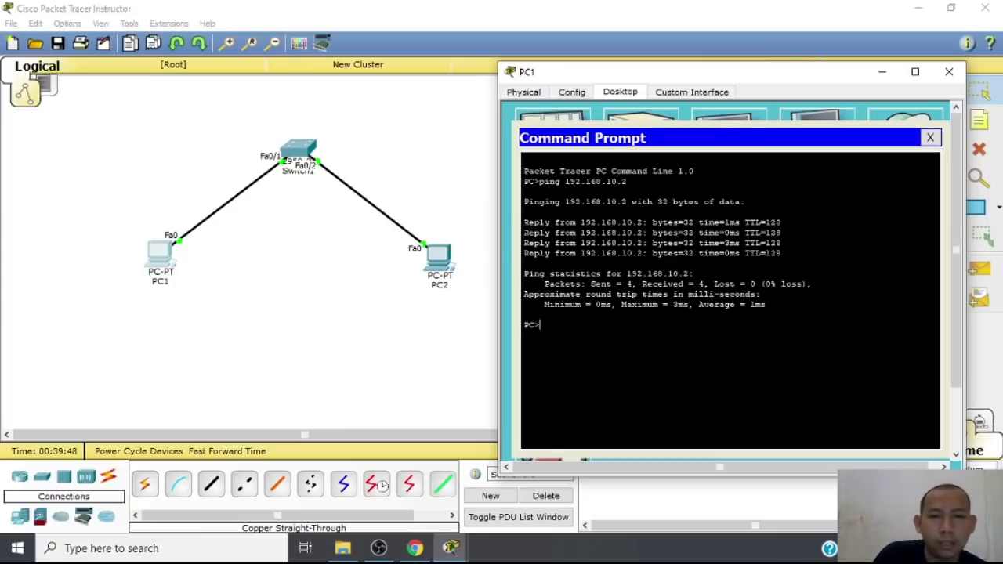
drag(523, 223, 641, 223)
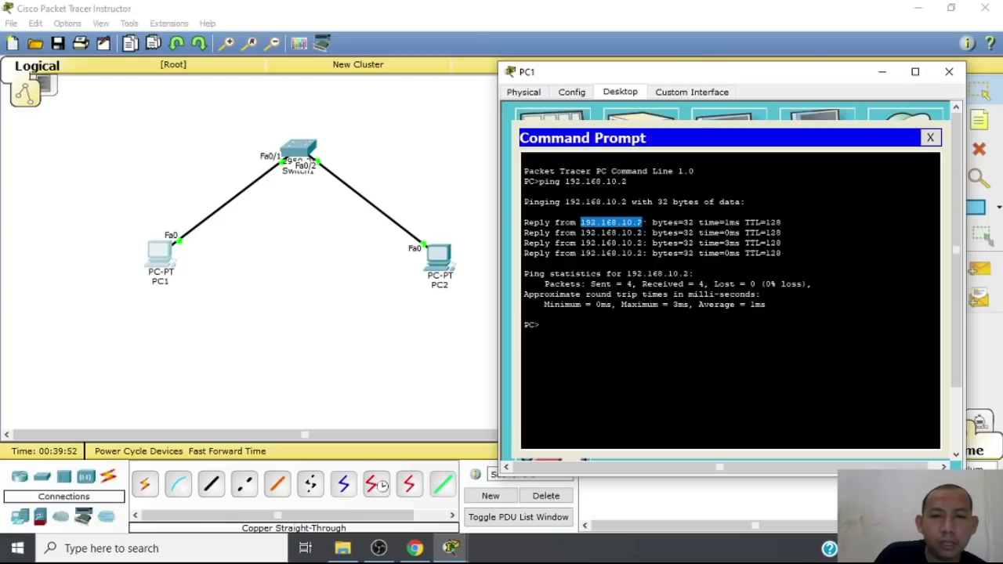
click(643, 223)
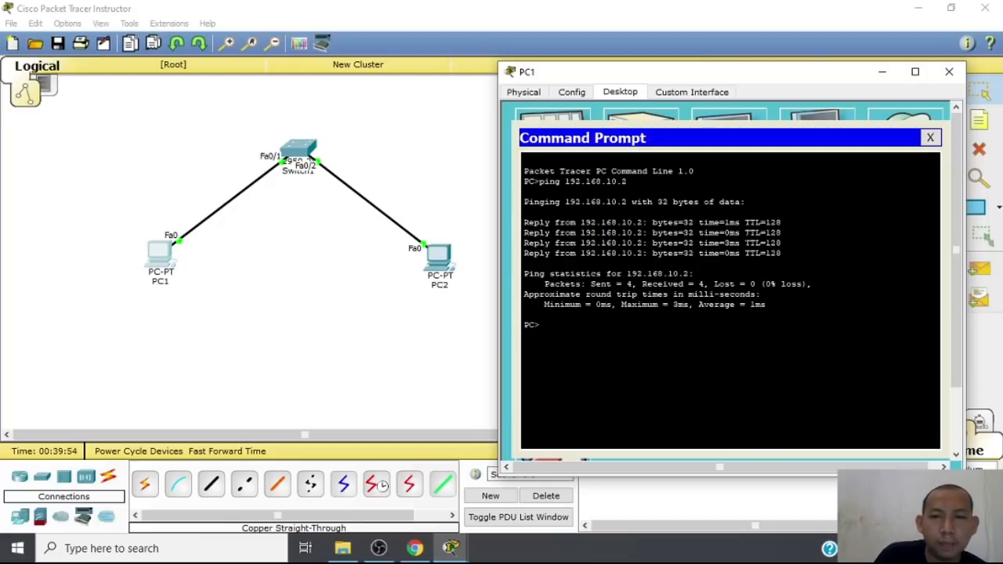
mouse_move(744, 223)
mouse_down()
mouse_move(782, 222)
mouse_move(760, 222)
mouse_up()
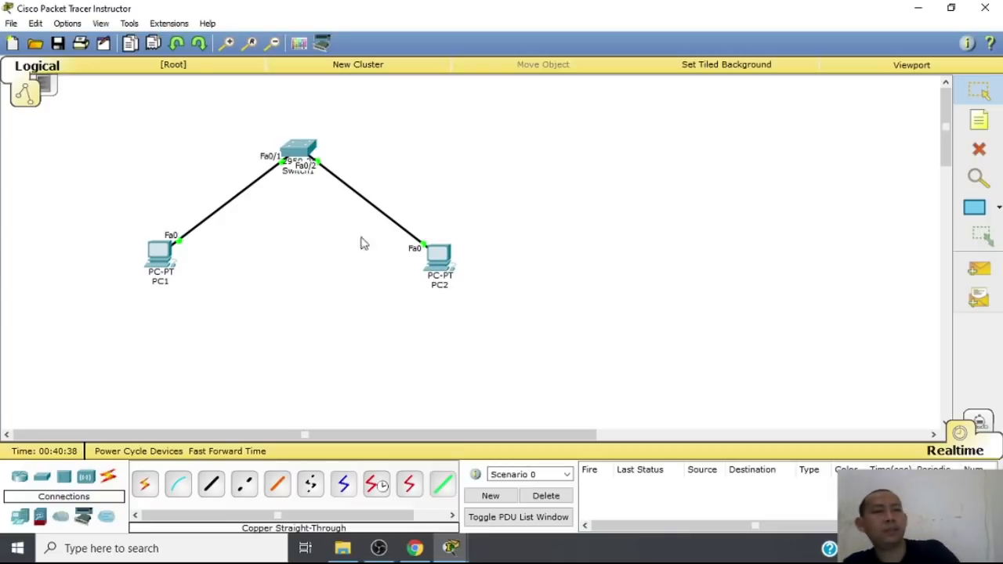
Ping PC1 at 192.168.10.1 from PC2's Command Prompt
click(436, 251)
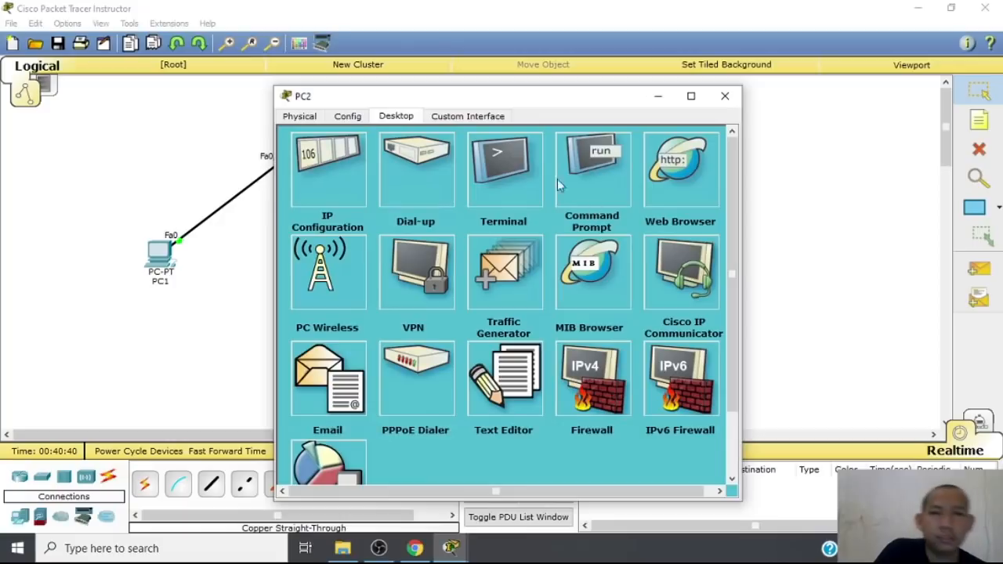
drag(588, 100, 769, 75)
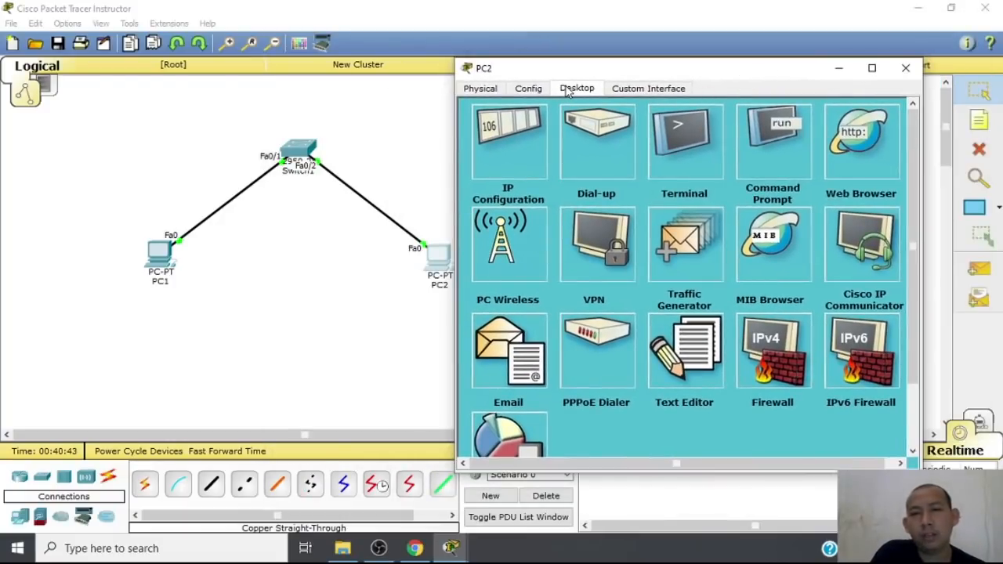
click(779, 150)
text(pign)
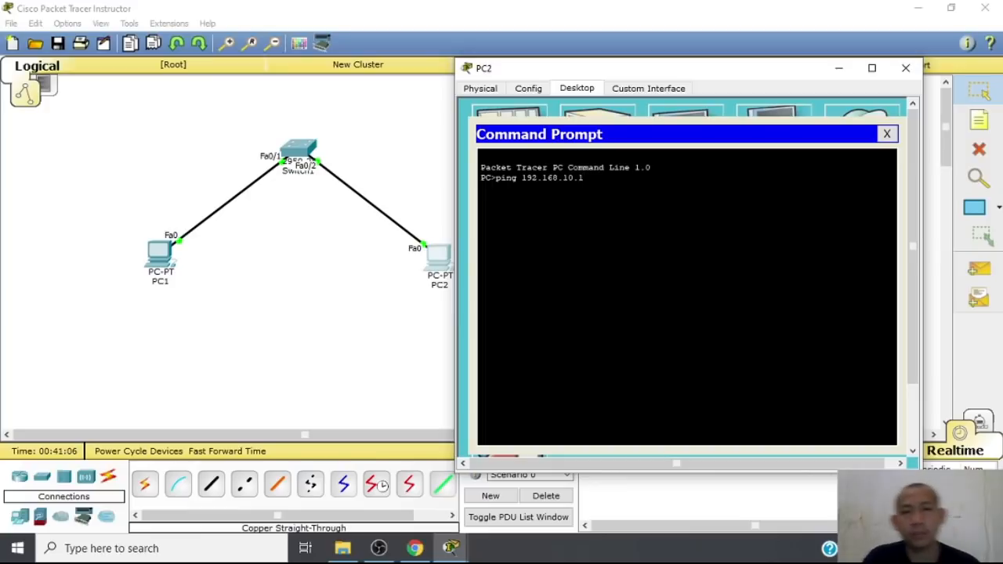
key(Return)
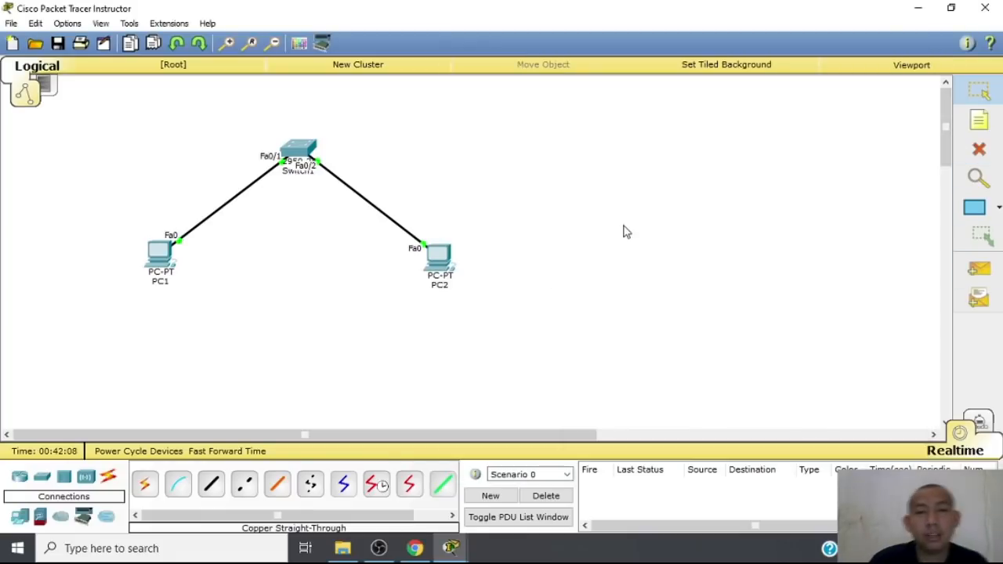
drag(85, 121, 518, 335)
click(764, 298)
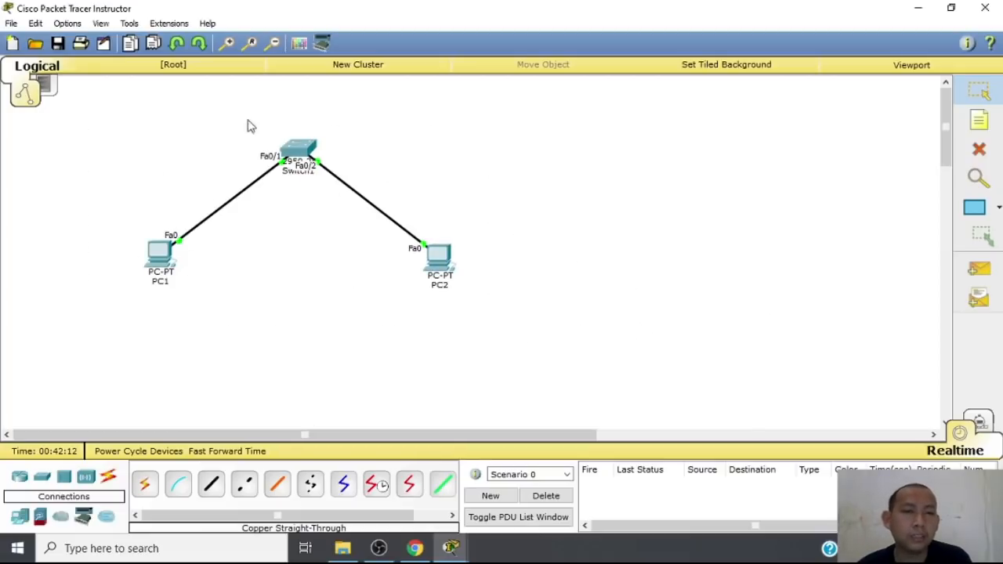
drag(78, 104, 637, 324)
click(680, 304)
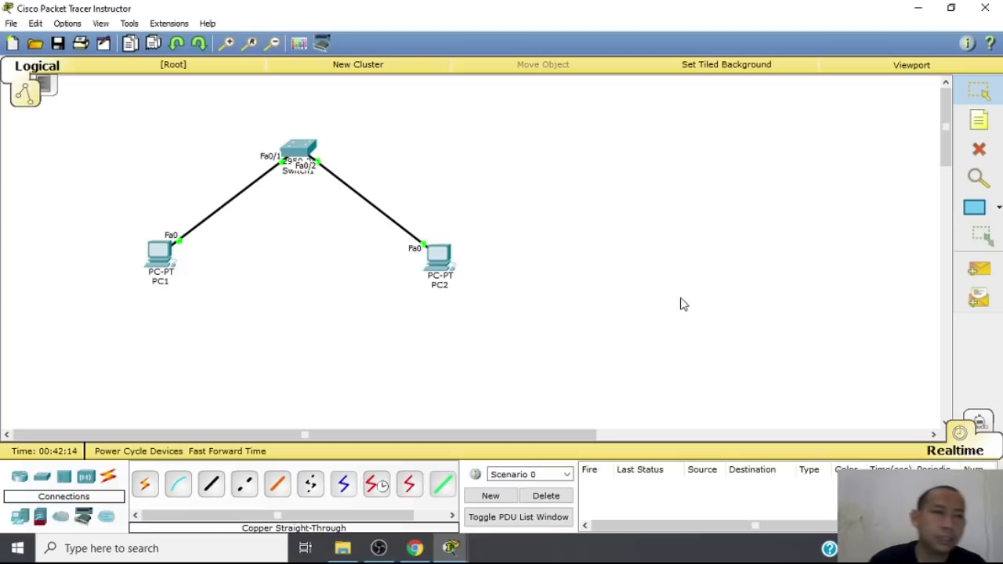
Save the network as a Packet Tracer activity file named latihan1 in the Documents folder
click(9, 25)
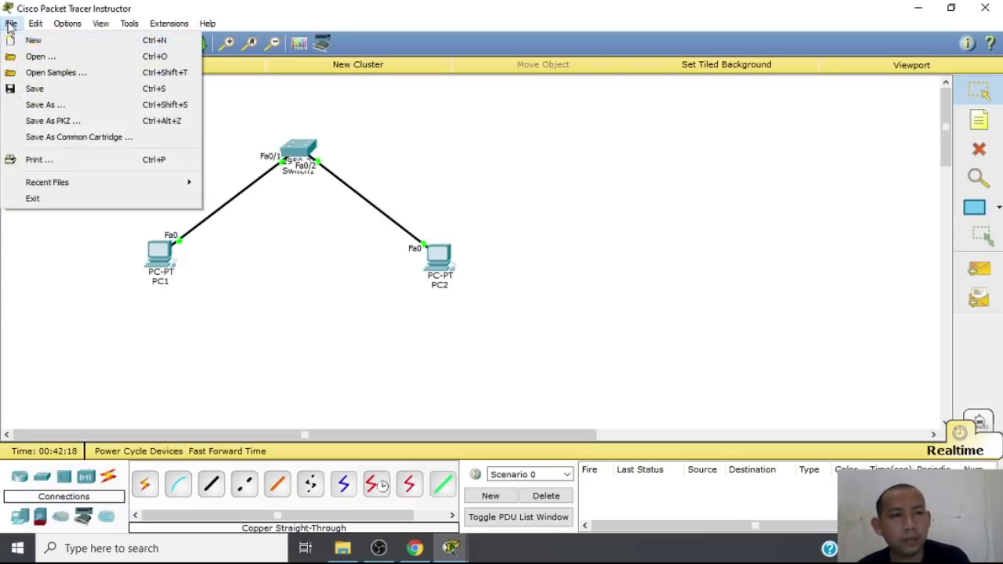
click(41, 114)
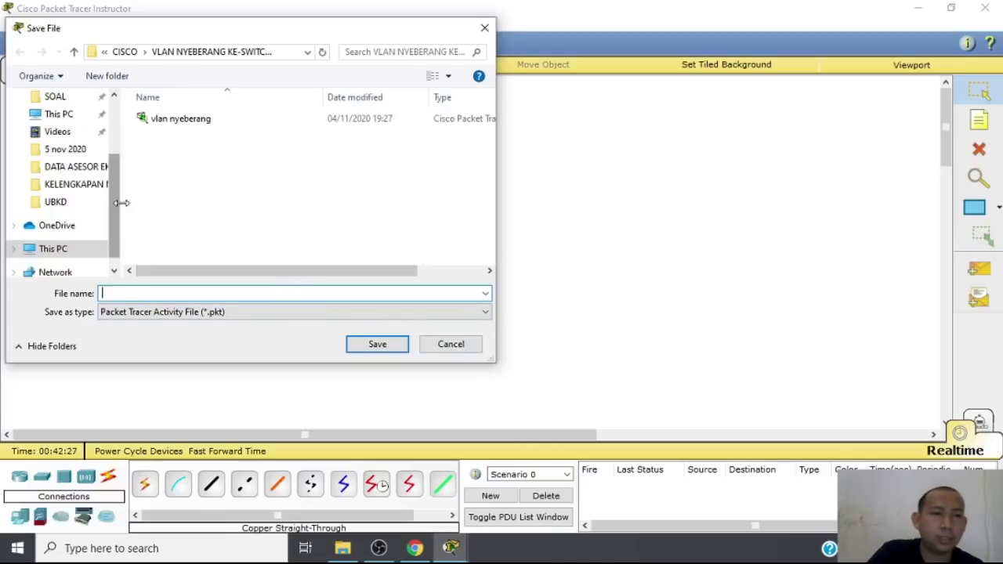
drag(114, 196, 109, 147)
click(74, 132)
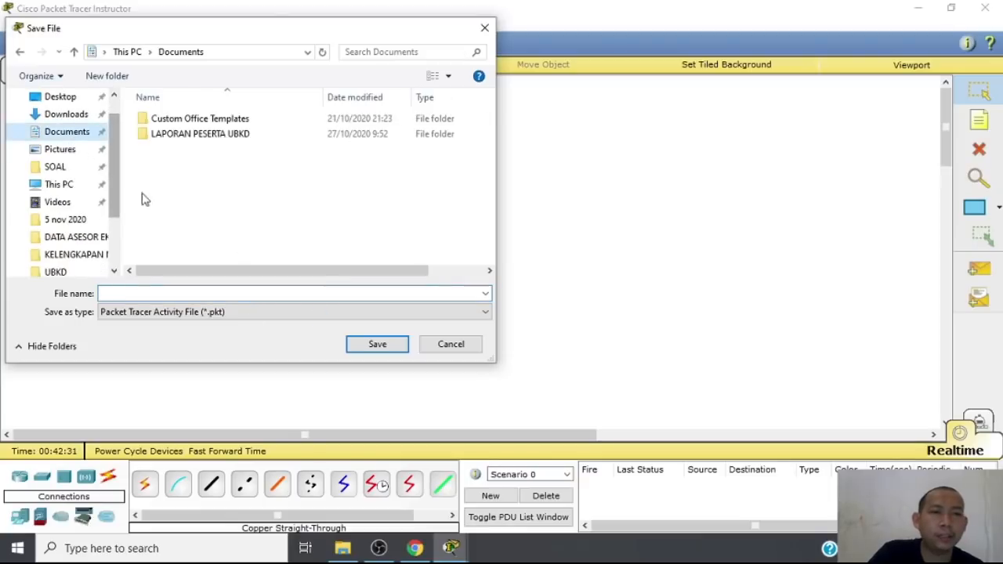
click(157, 295)
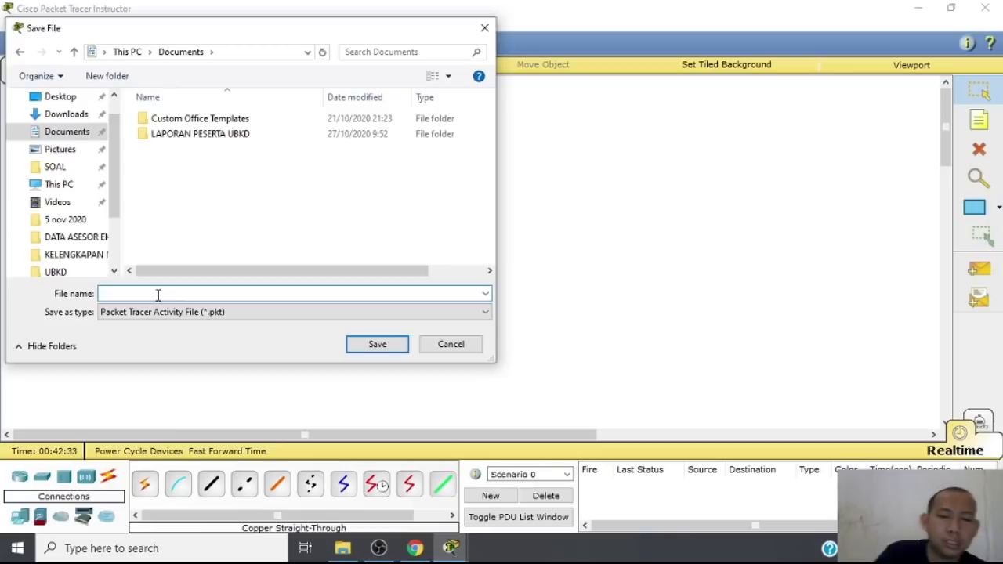
text(la)
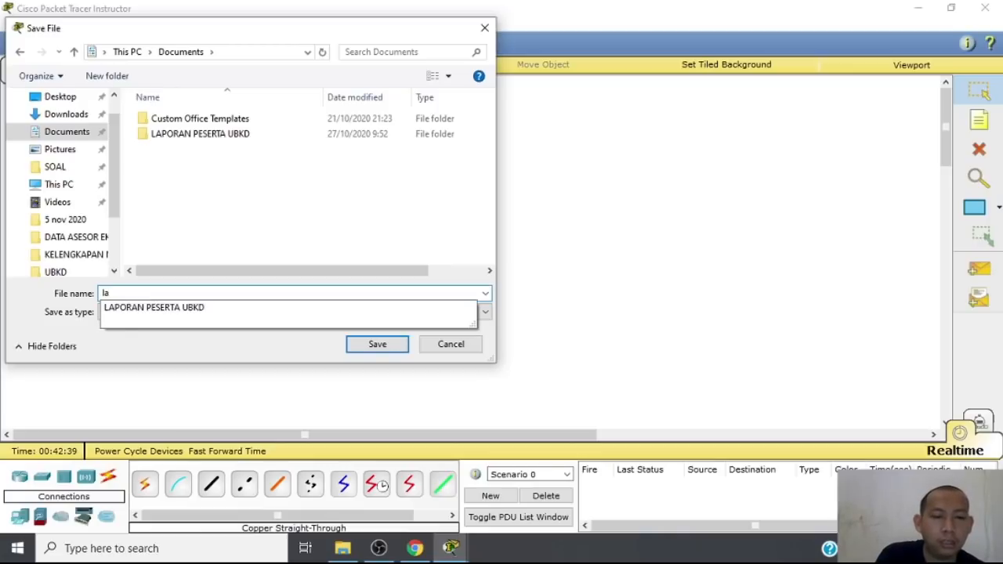
text(tihan1)
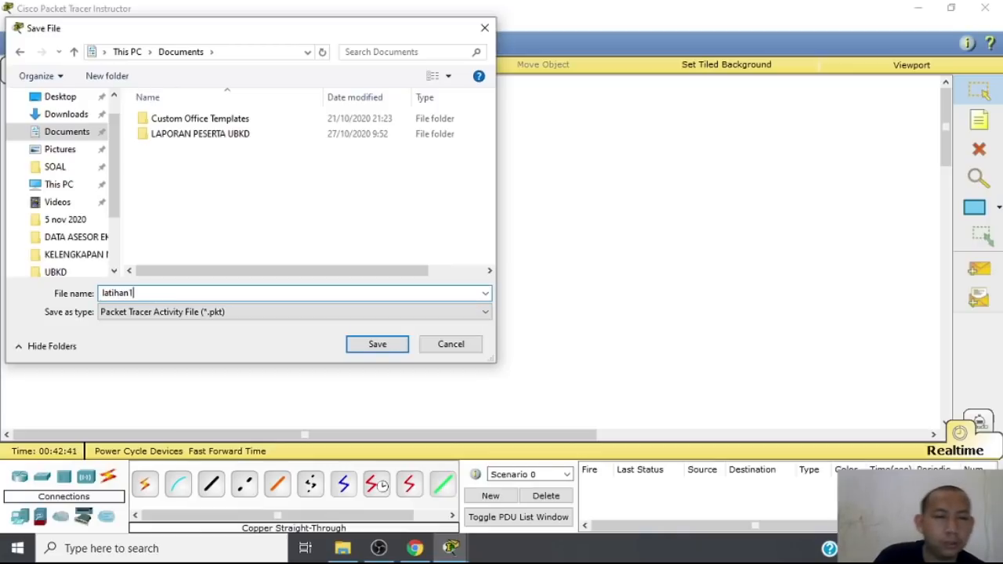
click(394, 349)
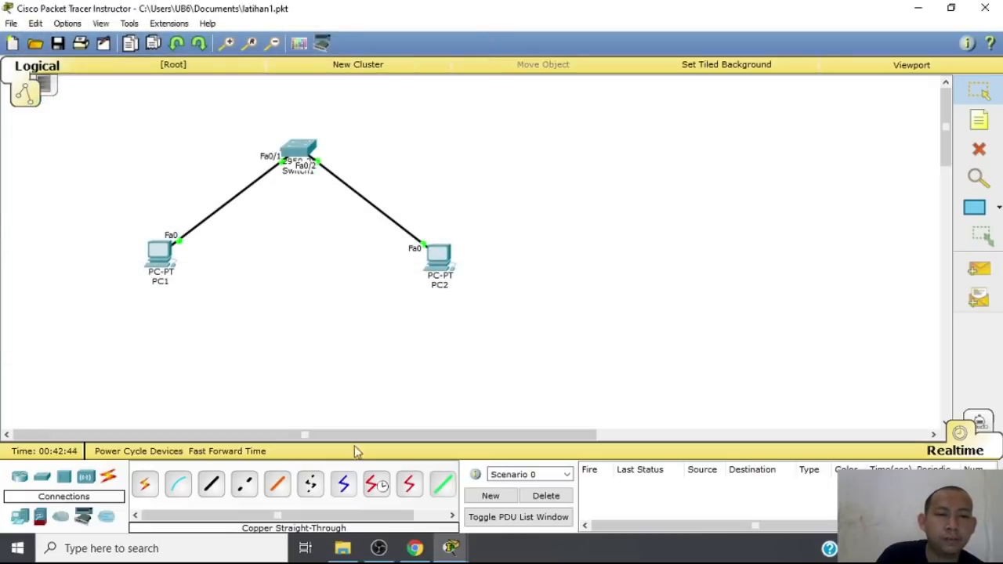
Switch to File Explorer and locate the saved latihan1 file in the Documents folder
click(344, 549)
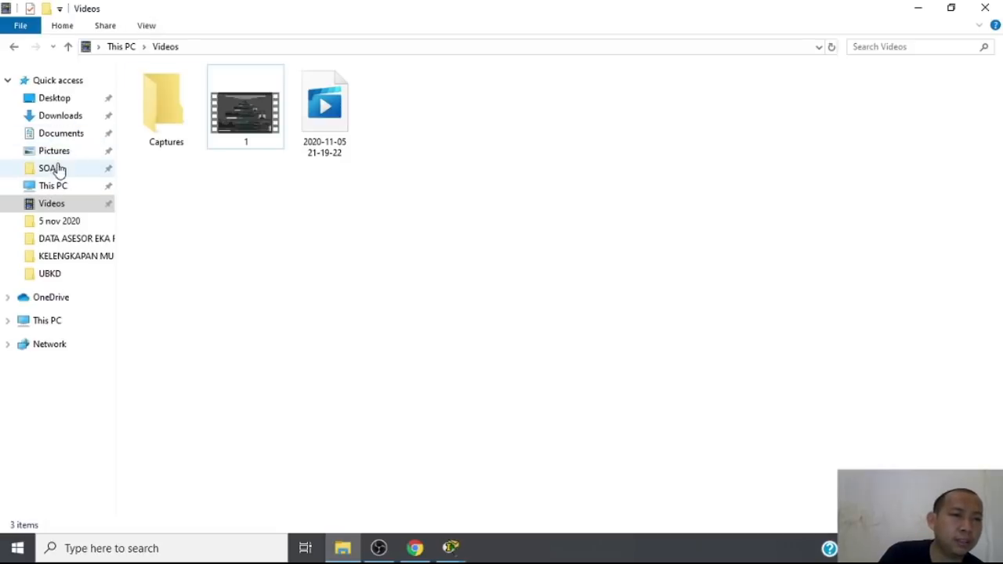
click(66, 137)
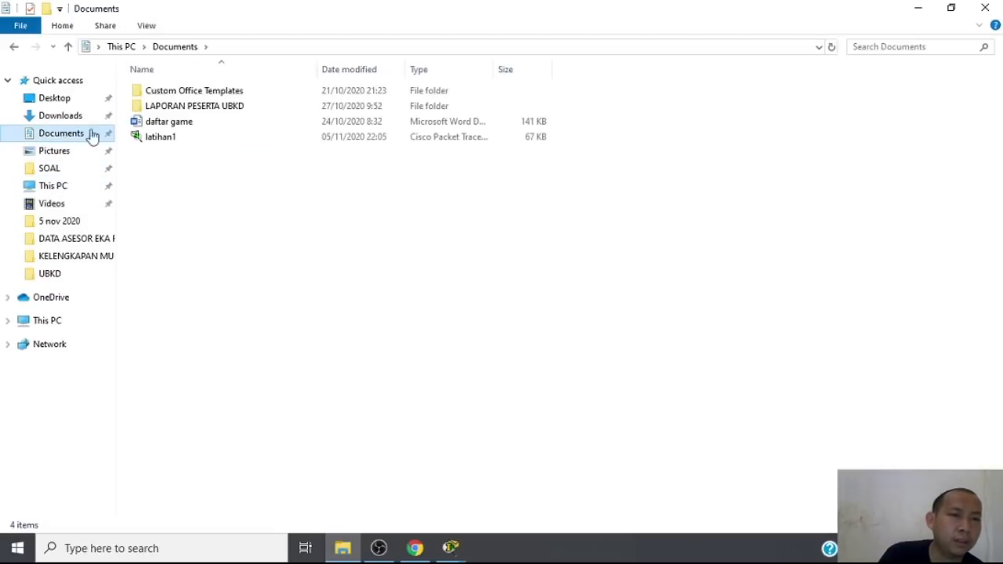
click(174, 138)
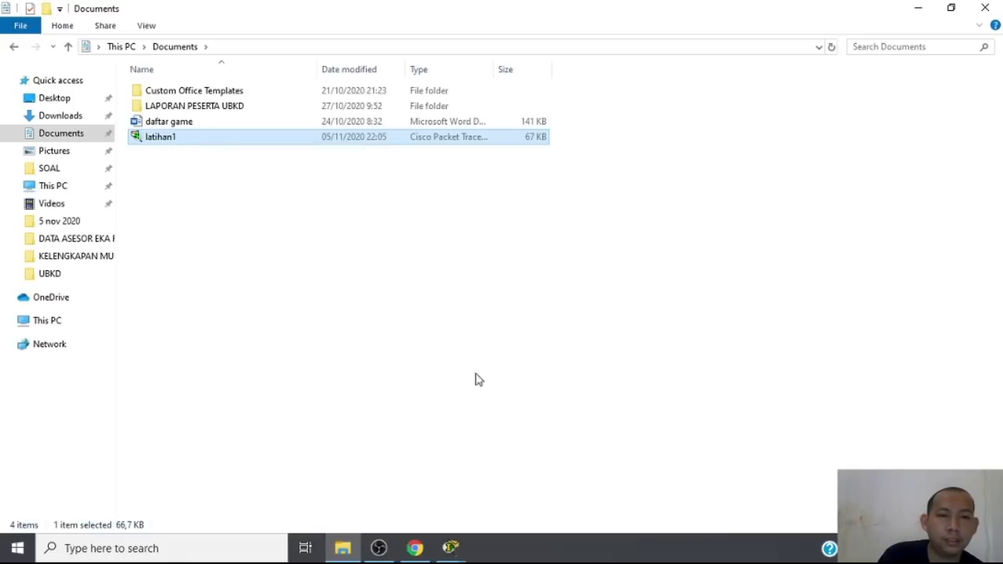
Close Packet Tracer without saving further changes and reopen the latihan1 file from the Documents folder
mouse_move(450, 548)
click(569, 438)
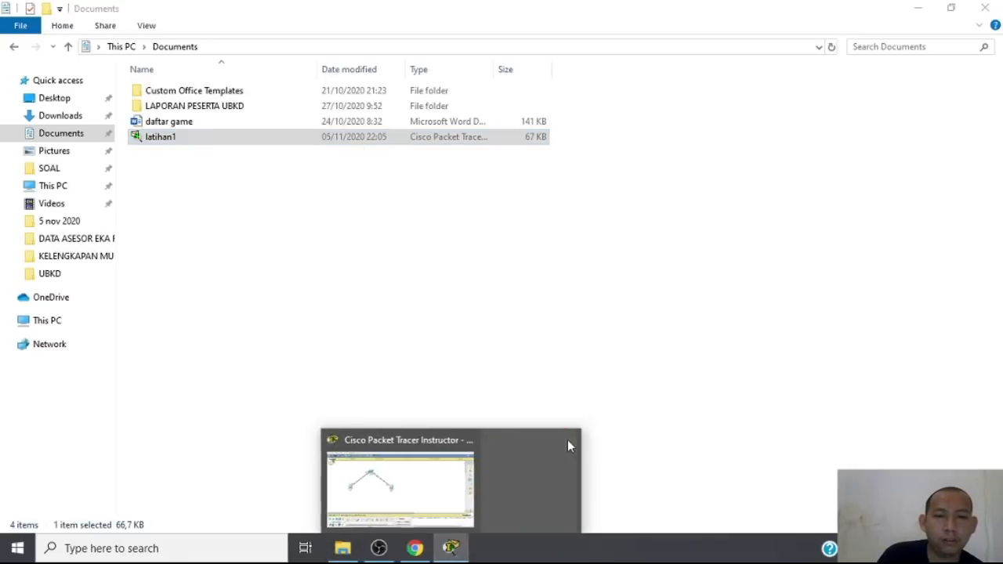
click(517, 440)
click(575, 477)
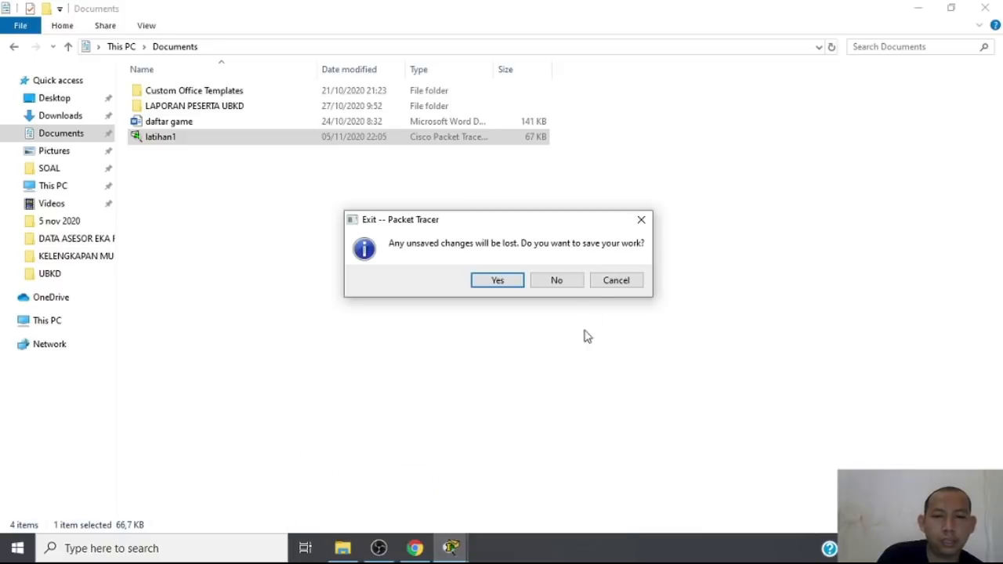
click(558, 280)
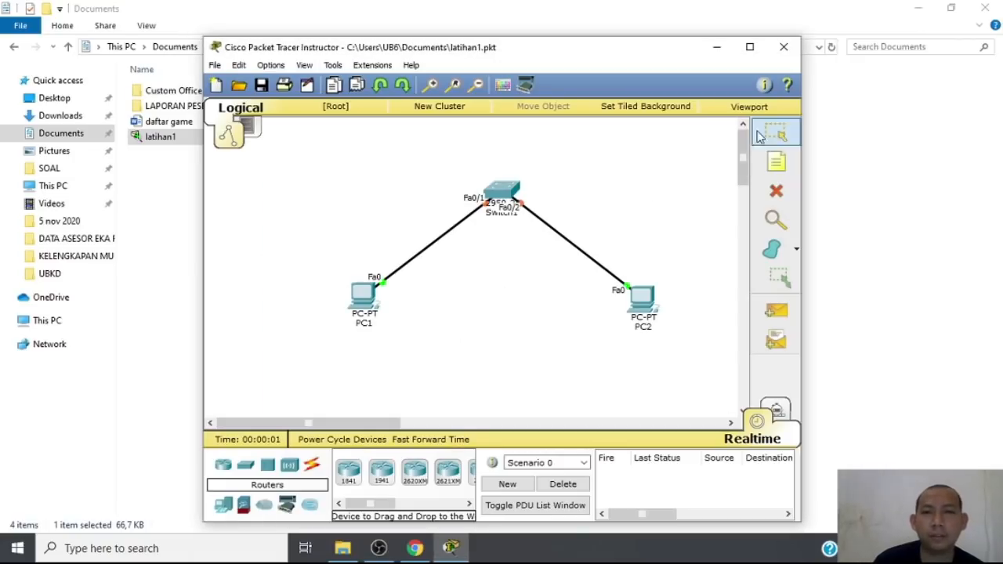
Maximize the reopened latihan1 window and select the switch together with both PCs in the workspace
click(750, 47)
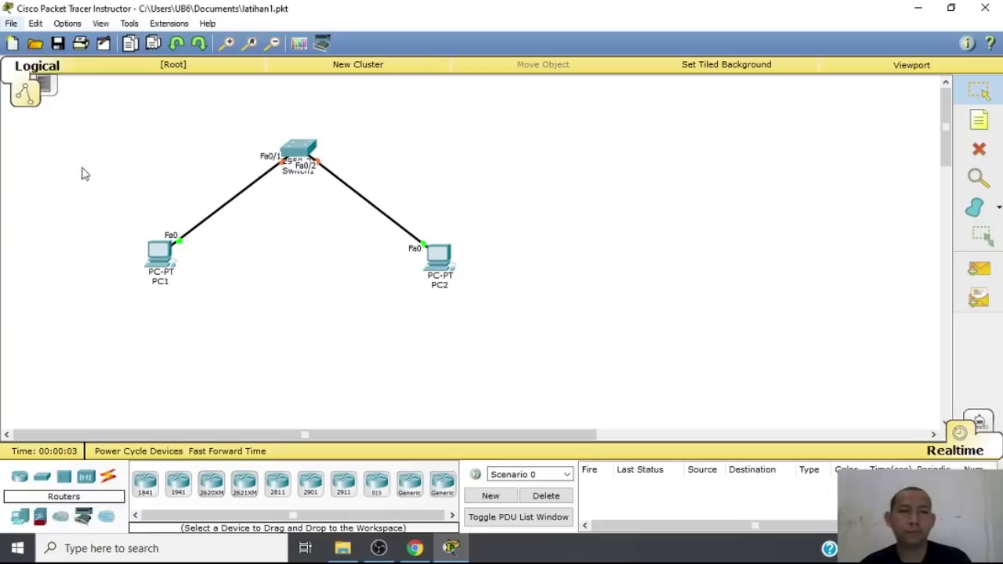
drag(106, 107, 519, 353)
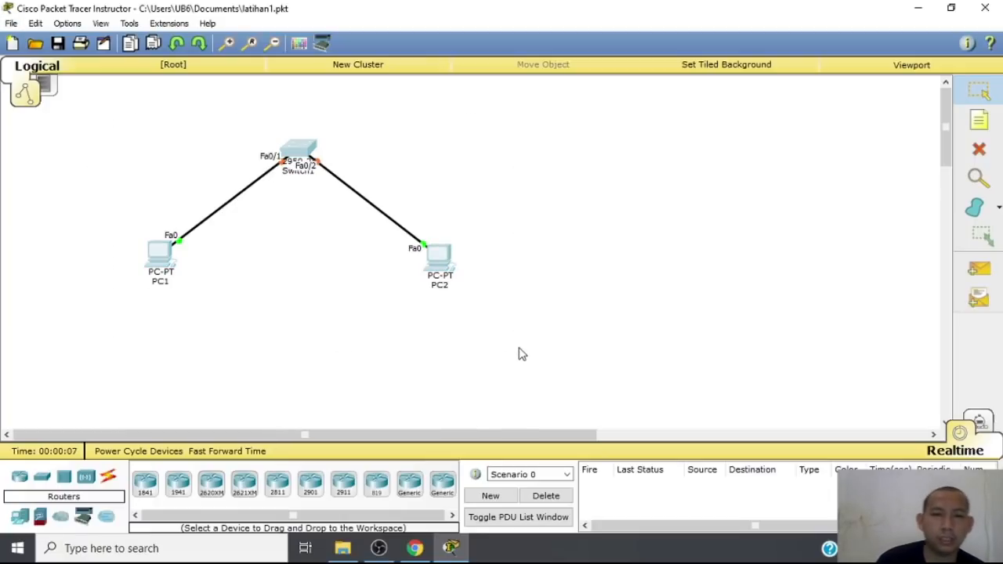